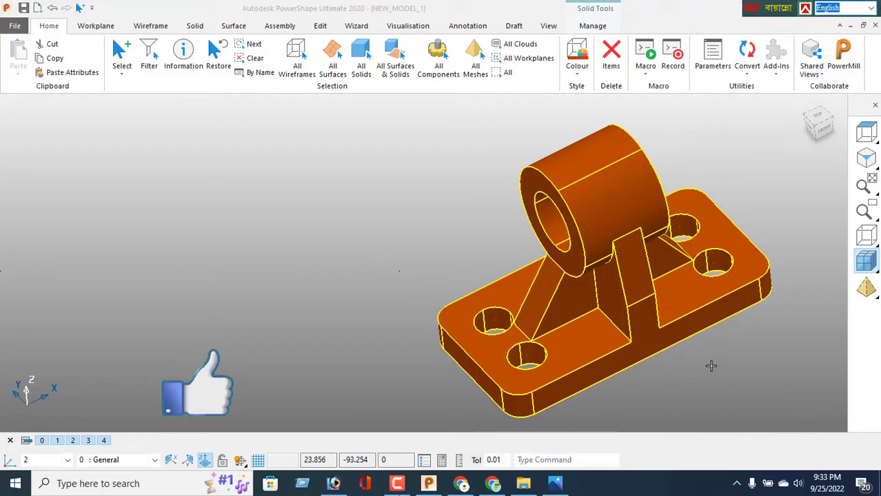
middle_click_drag(645, 287, 725, 177)
middle_click_drag(676, 262, 631, 290)
middle_click_drag(616, 248, 686, 292)
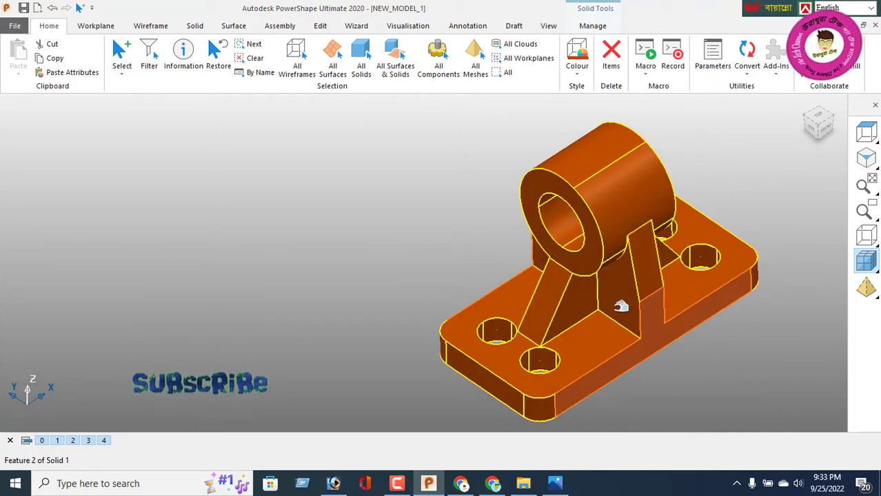
- Close the current bracket model and create a new empty model
left_click(14, 26)
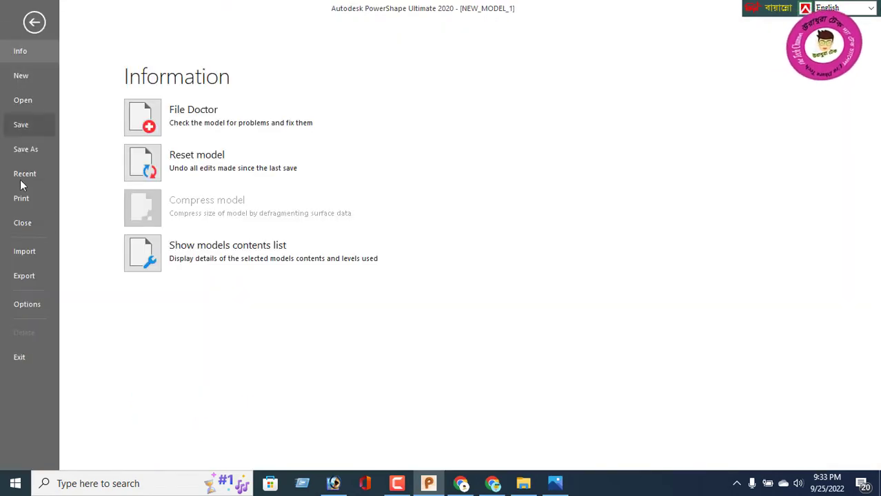
left_click(22, 223)
left_click(460, 268)
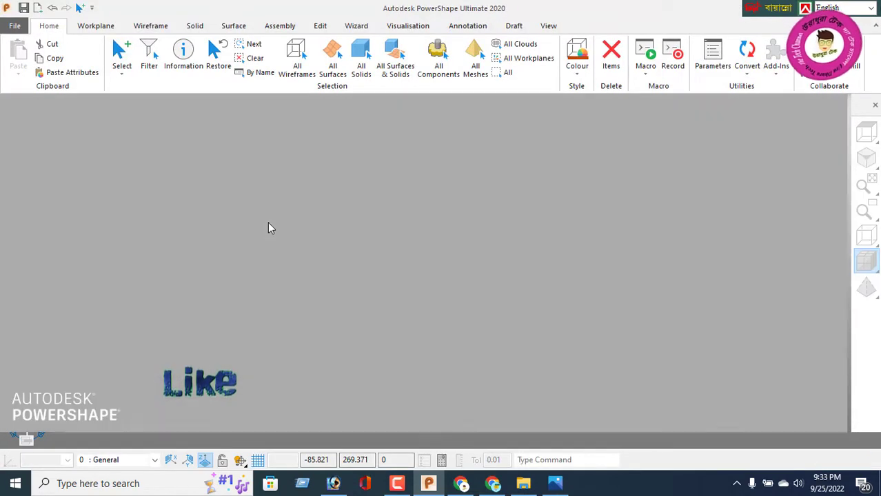
left_click(14, 26)
left_click(31, 24)
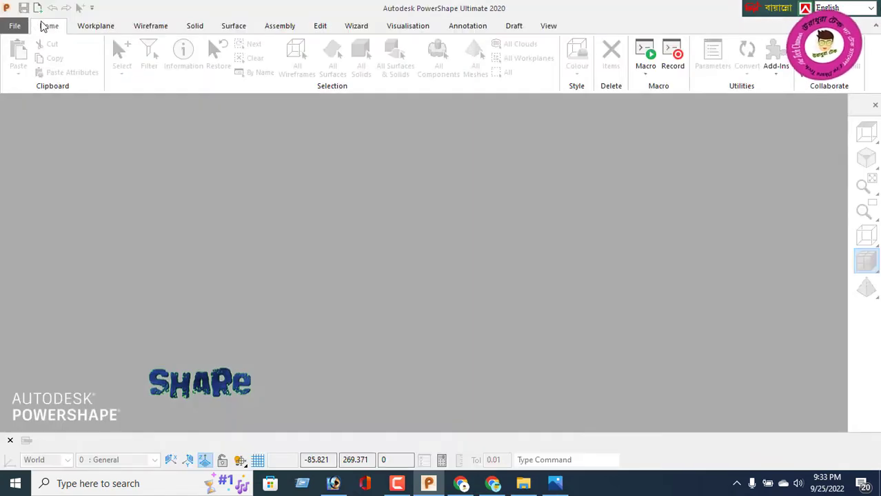
left_click(37, 8)
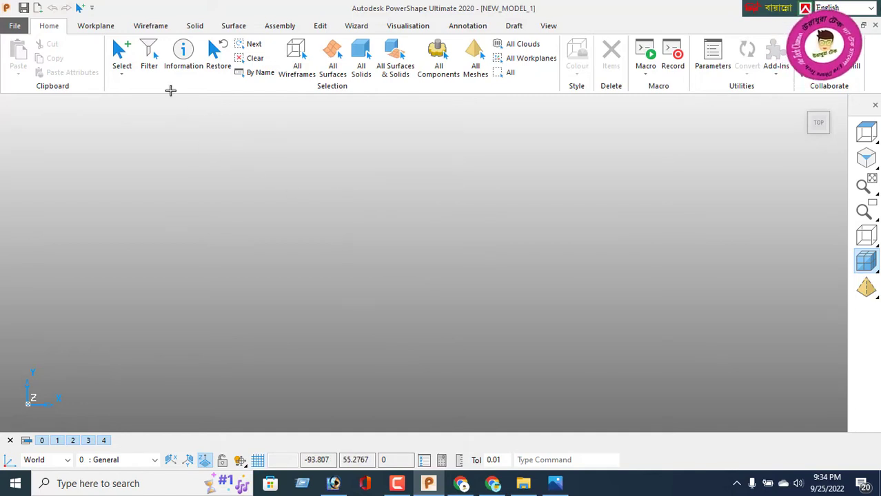
- Draw a horizontal line about 100 mm long, starting at X -57, Y 0
left_click(153, 27)
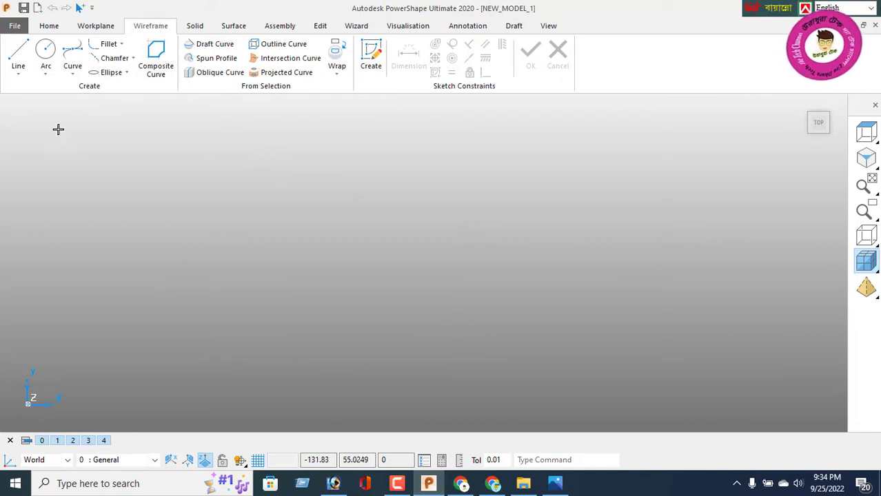
left_click(17, 57)
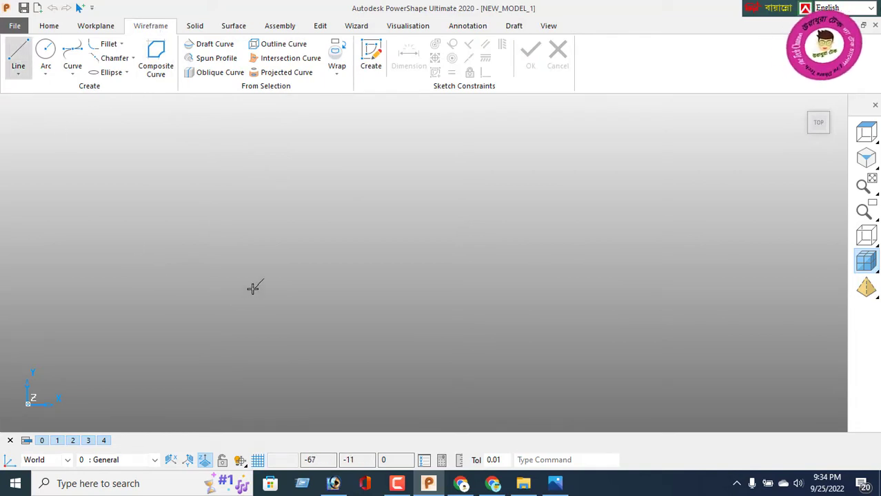
left_click(276, 261)
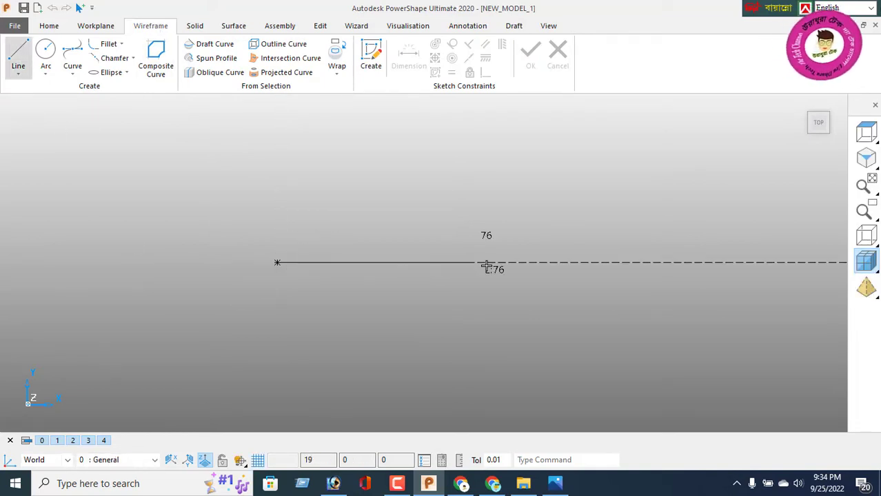
key("Escape")
left_click(534, 264)
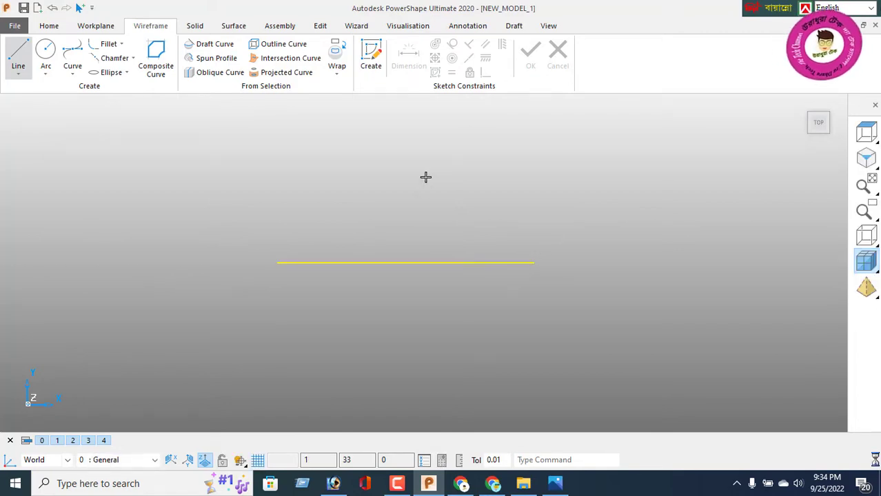
right_click(425, 148)
key("Escape")
- Set the horizontal line's length to 142 mm
double_click(414, 263)
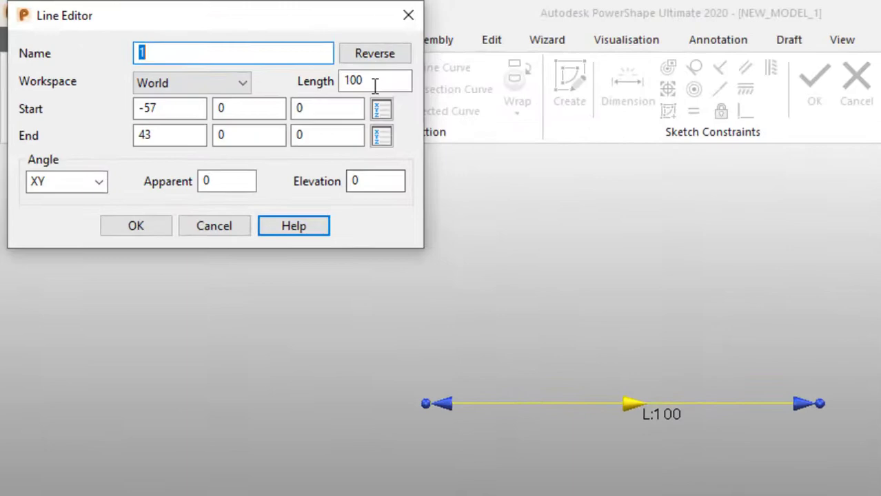
left_click(248, 54)
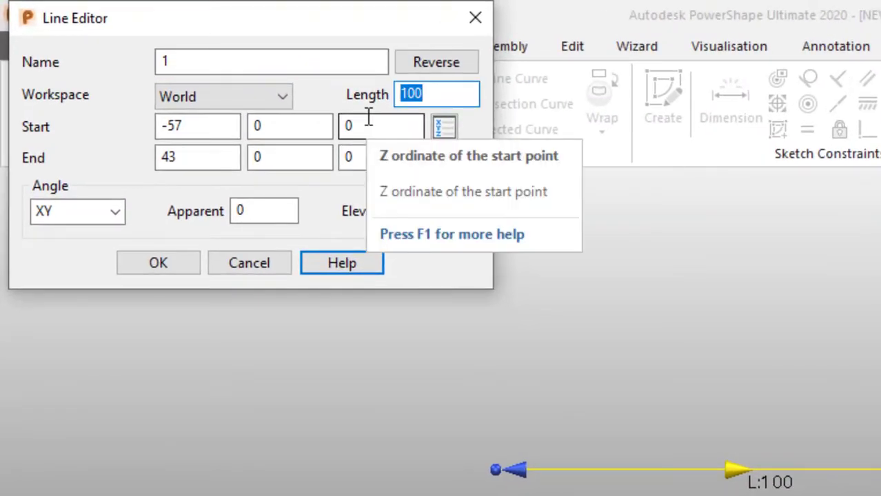
type("142")
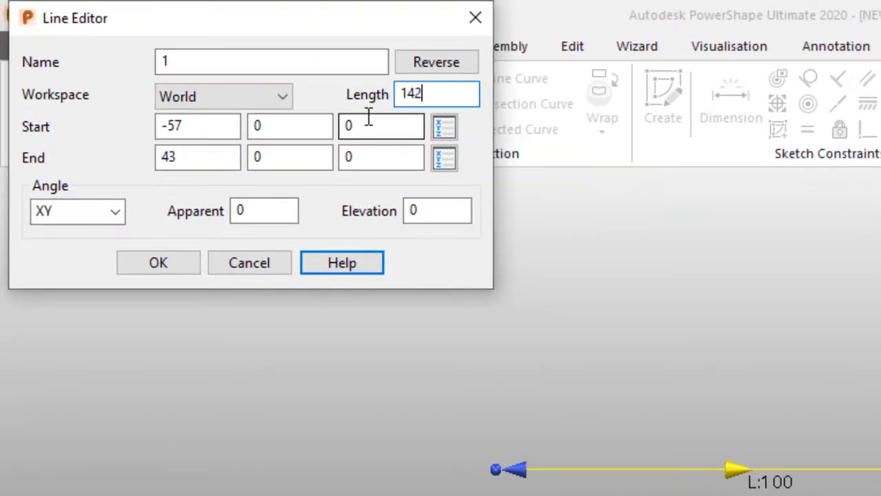
key("Return")
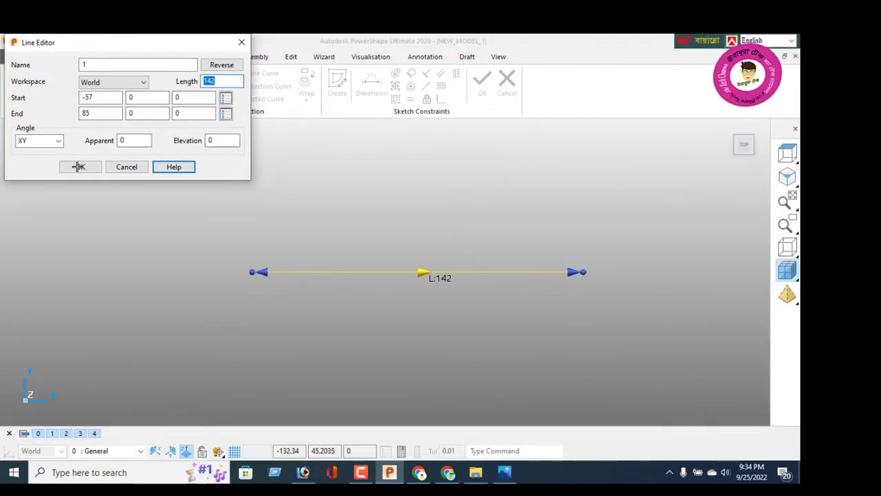
left_click(78, 167)
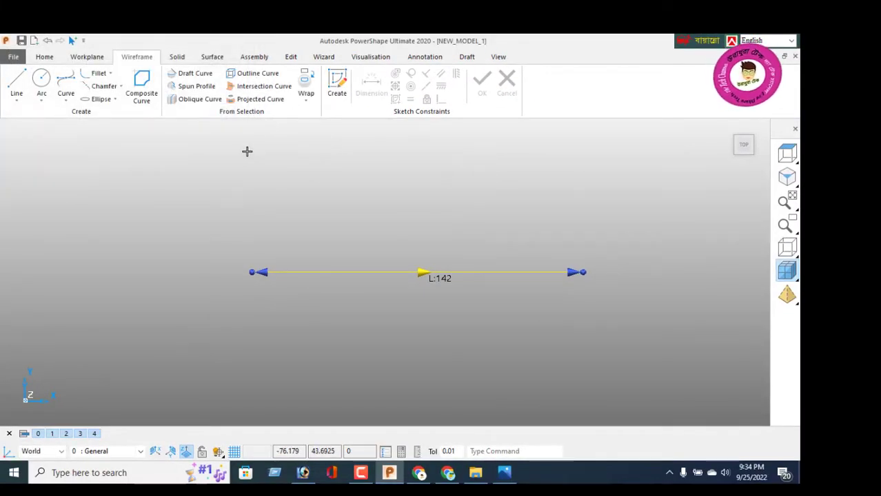
- Try to offset a copy of the 142 mm line and undo the offset
left_click(290, 59)
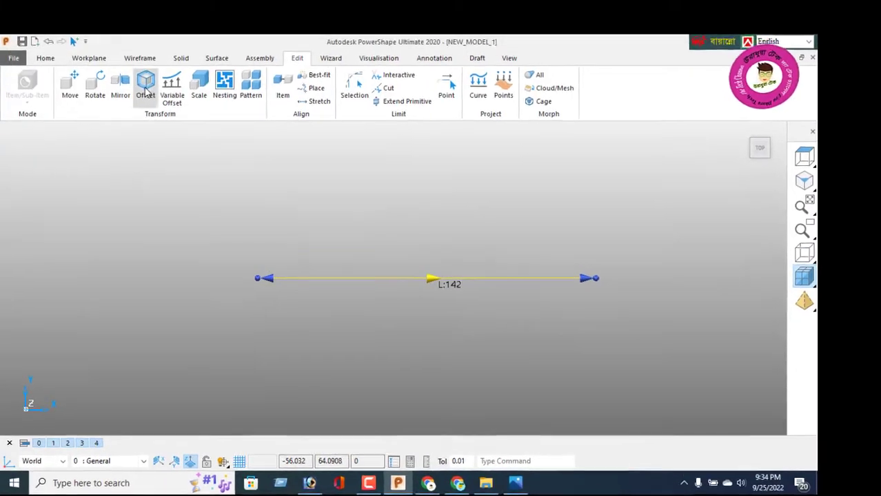
left_click(146, 90)
left_click(156, 148)
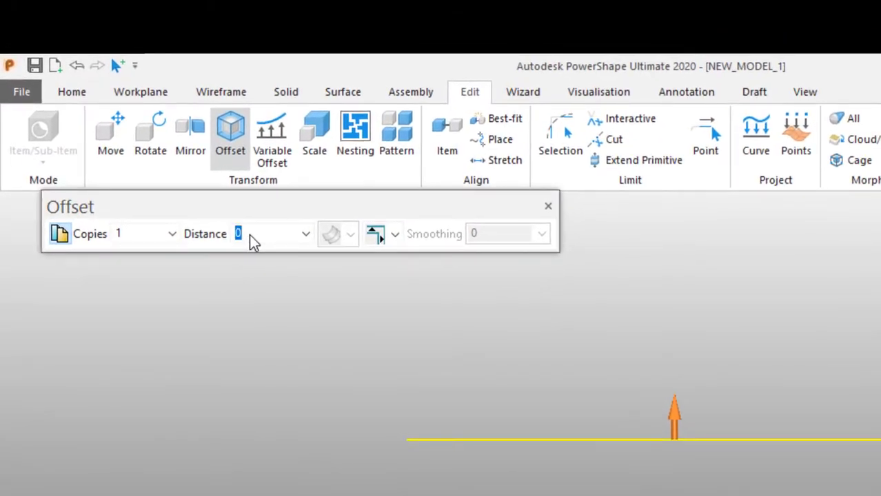
type("72")
key("Return")
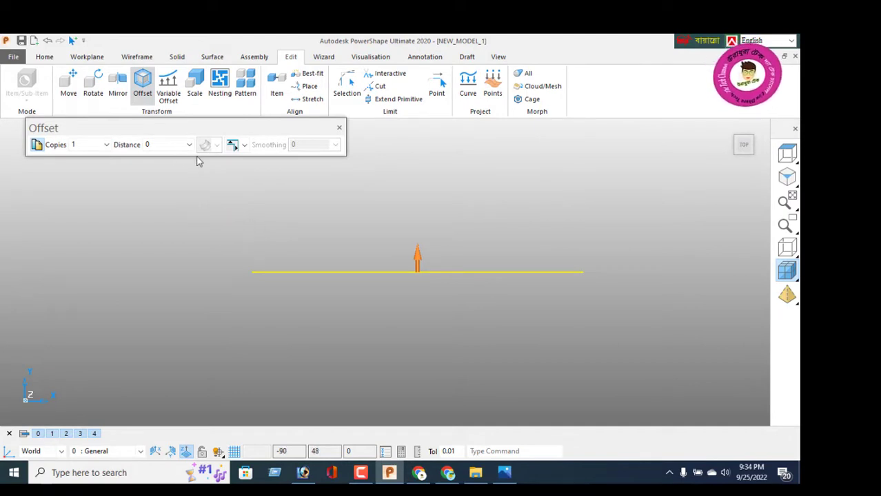
left_click(47, 42)
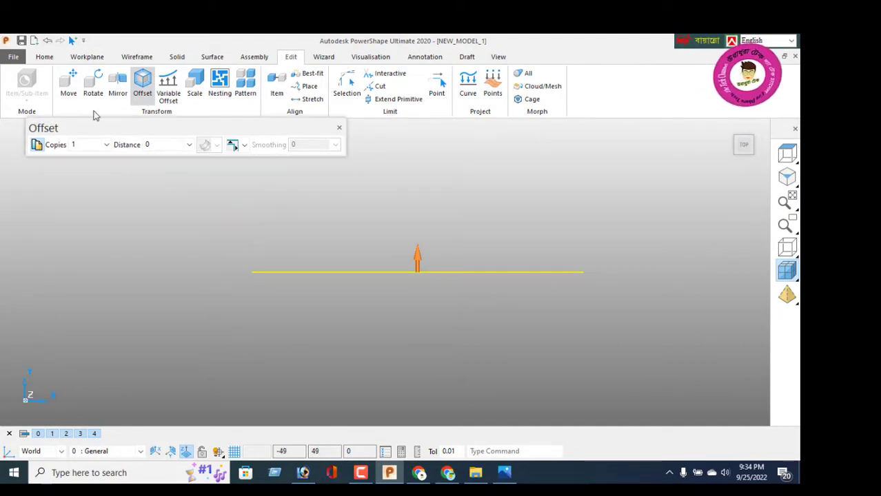
- Offset one copy of the 142 mm line upward in Y by 71 mm
scroll(363, 187, "down", 1)
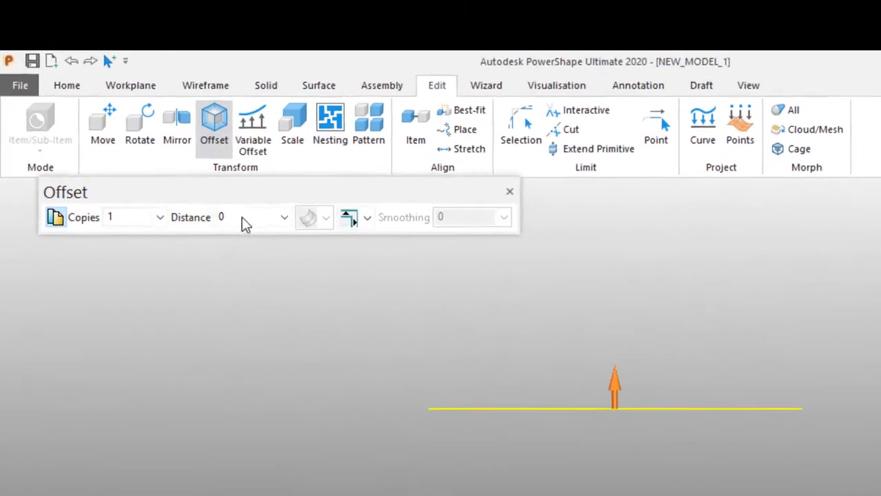
left_click(159, 144)
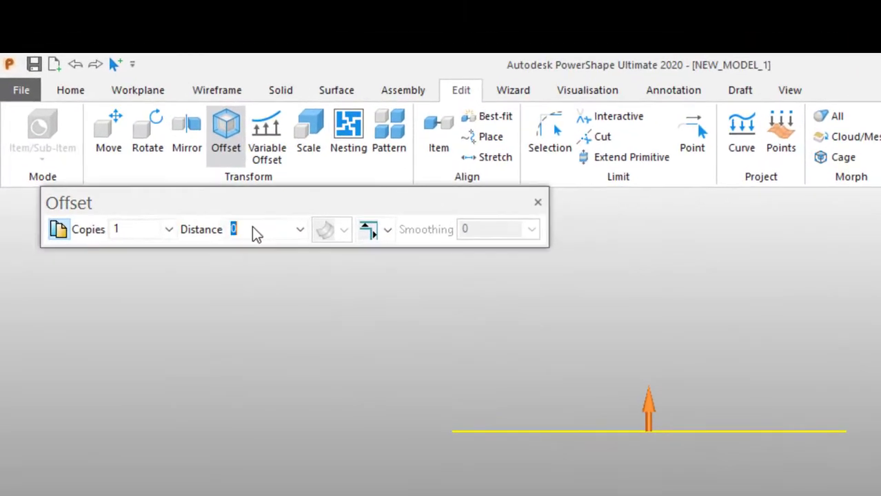
type("75")
key("Return")
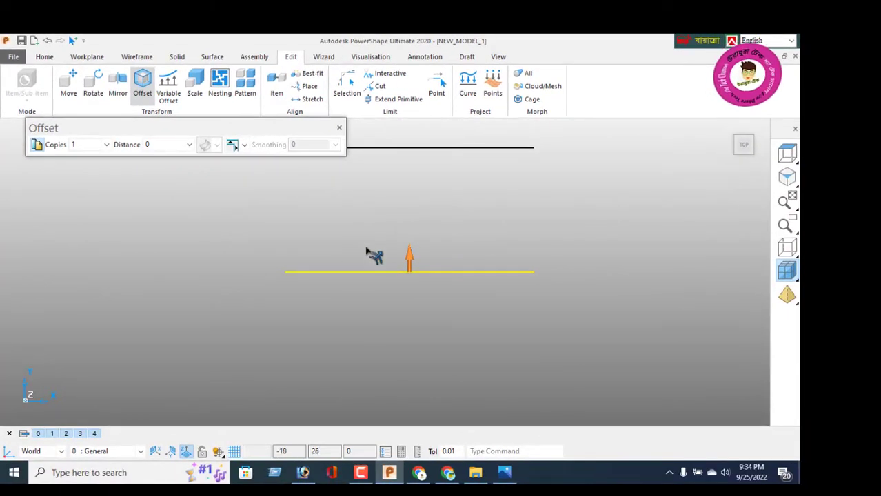
left_click(339, 128)
left_click(784, 158)
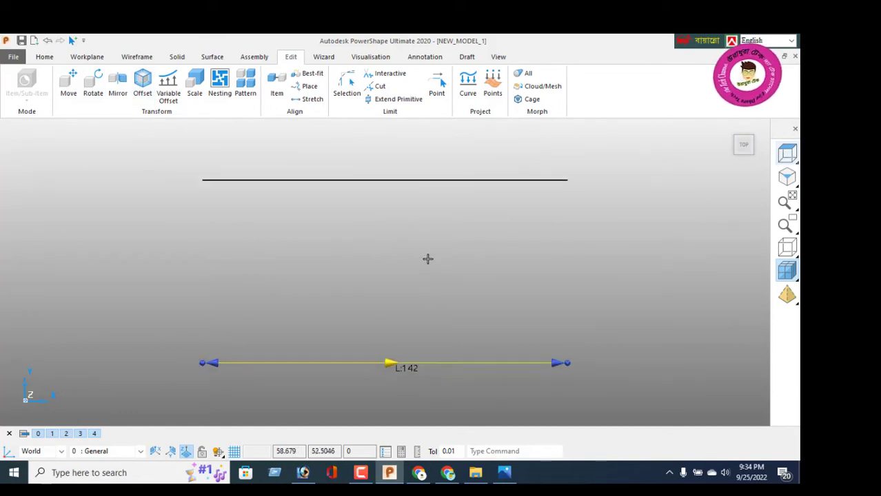
- Close the rectangle by drawing vertical lines between the left and right ends of the two horizontal lines
left_click(136, 57)
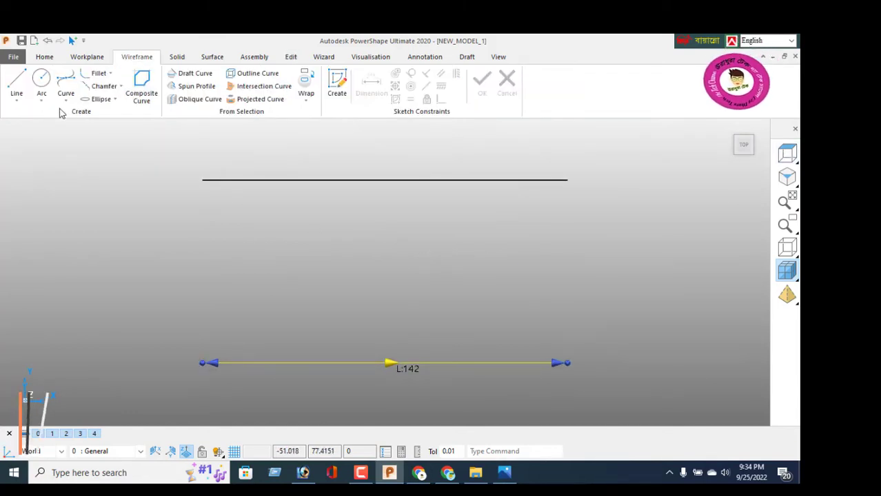
left_click(17, 82)
left_click(202, 180)
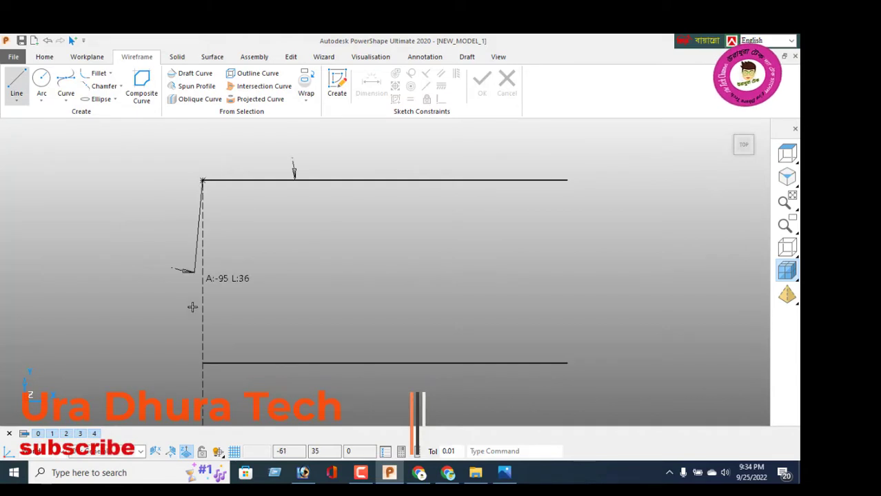
left_click(201, 362)
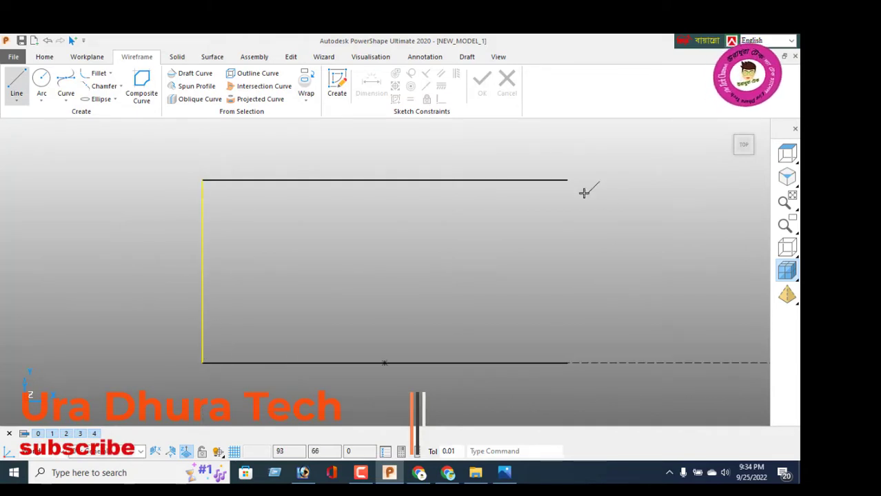
left_click(567, 180)
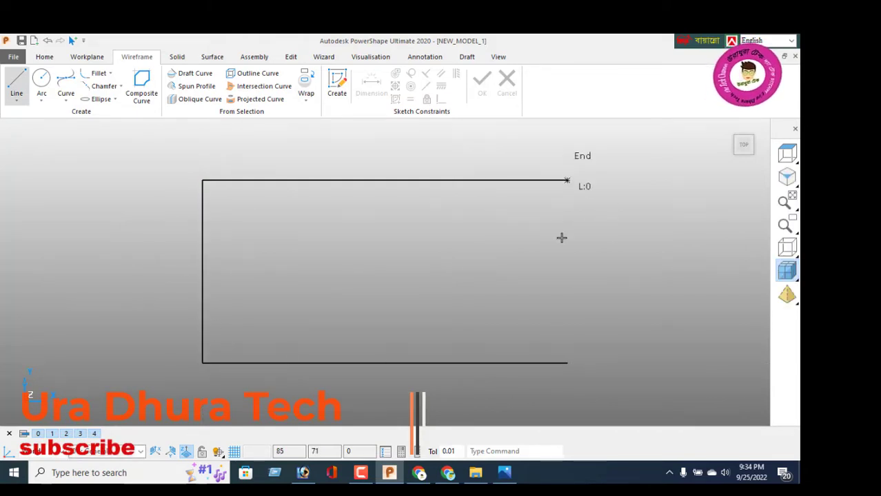
left_click(567, 362)
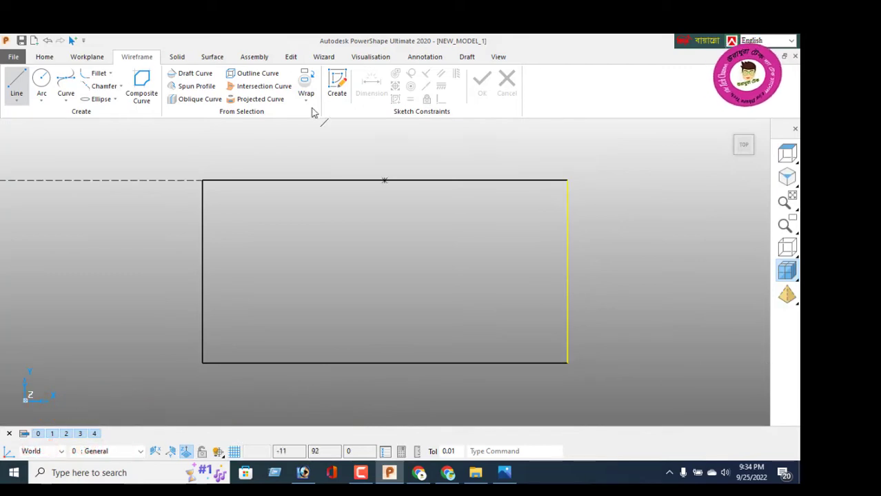
- Offset one copy of the rectangle's right vertical edge inward by 21 mm
left_click(290, 57)
left_click(144, 87)
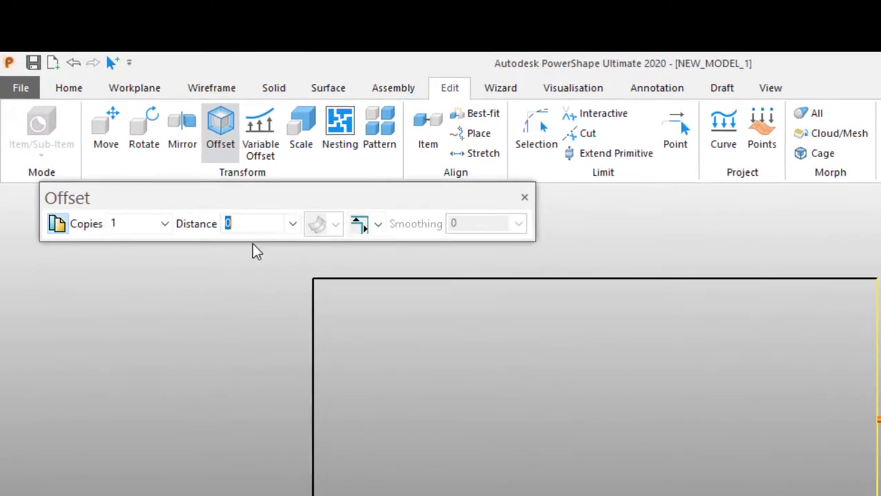
type("-22")
key("Return")
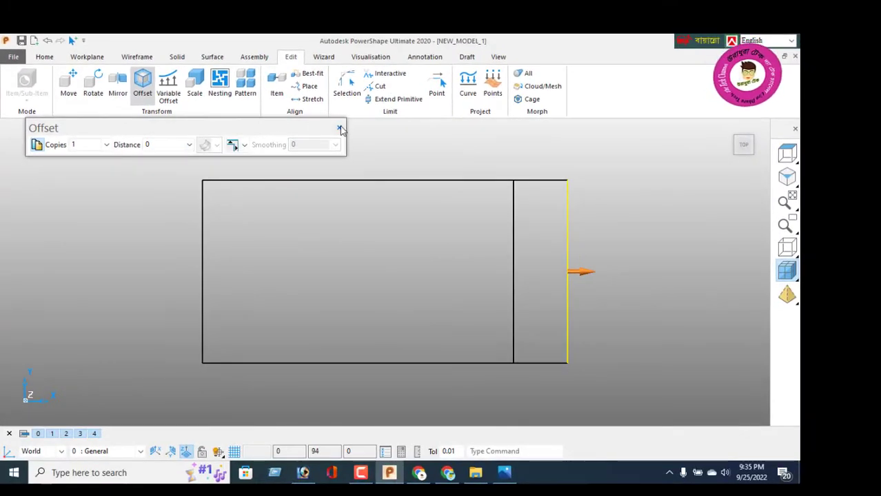
left_click(339, 129)
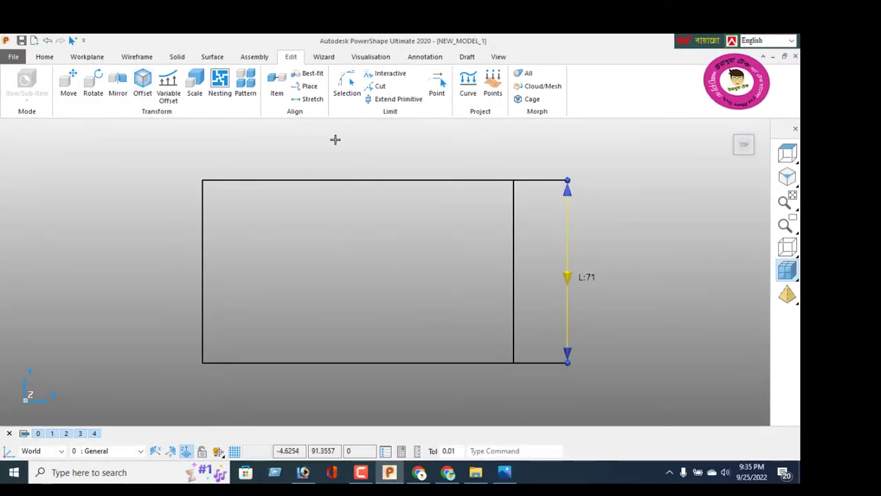
- Draw a horizontal centreline from the midpoint of the rectangle's left edge to the midpoint of its right edge
left_click(137, 58)
left_click(16, 84)
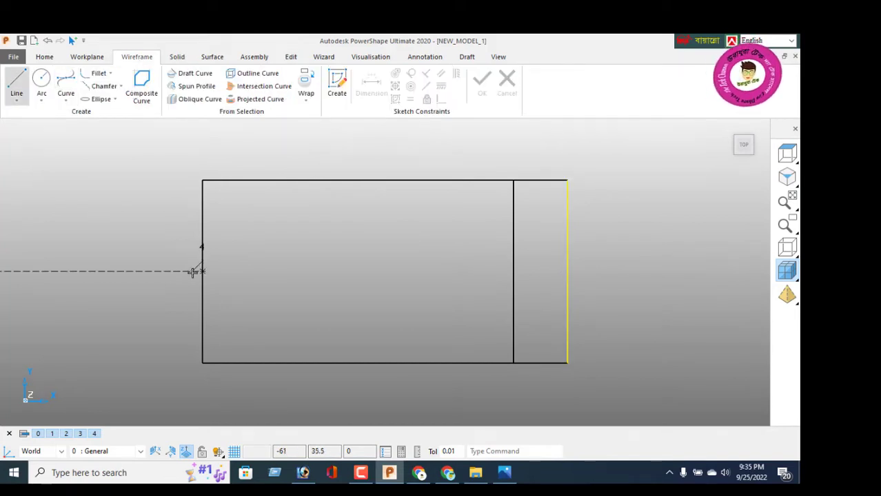
left_click(202, 270)
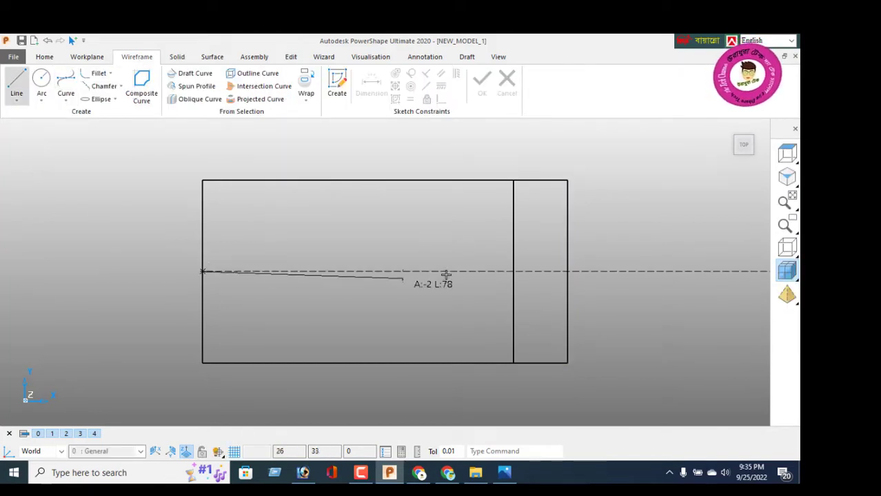
left_click(567, 273)
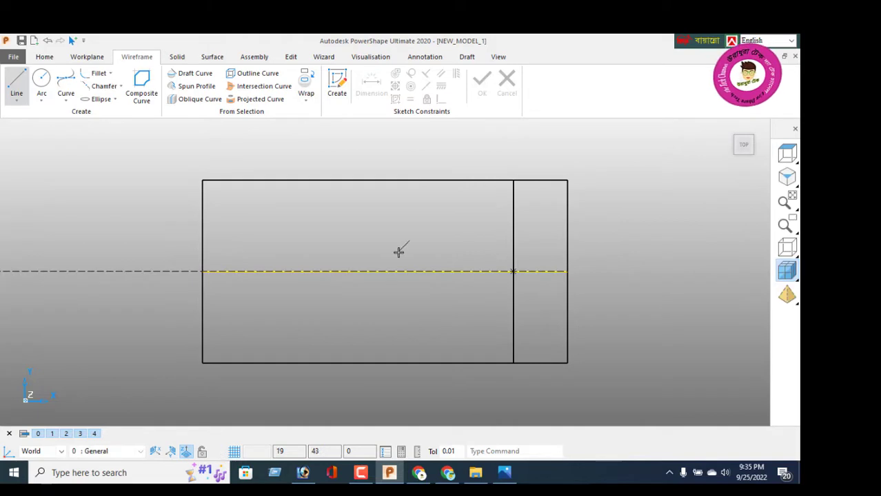
- Create a workplane at the midpoint of the horizontal centreline
left_click(95, 58)
left_click(11, 97)
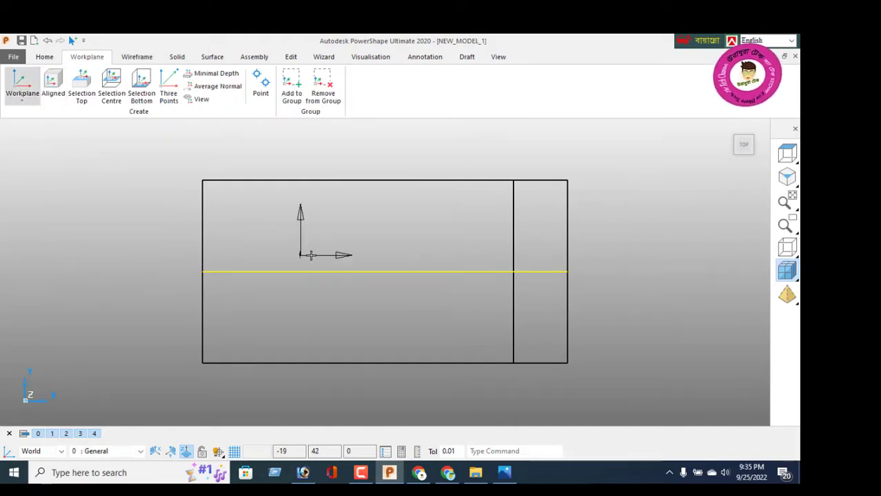
left_click(385, 272)
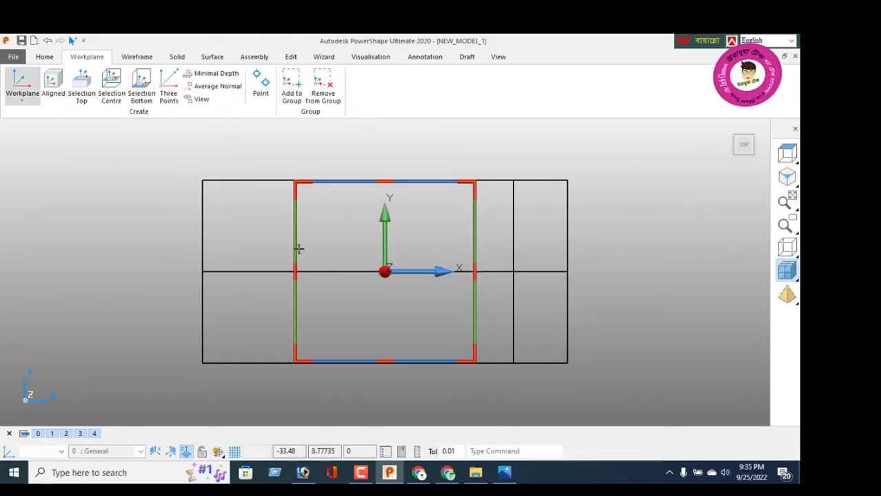
- Mirror a copy of the inner vertical construction line across the YZ plane to the left side of the rectangle
right_click(96, 215)
left_click(127, 173)
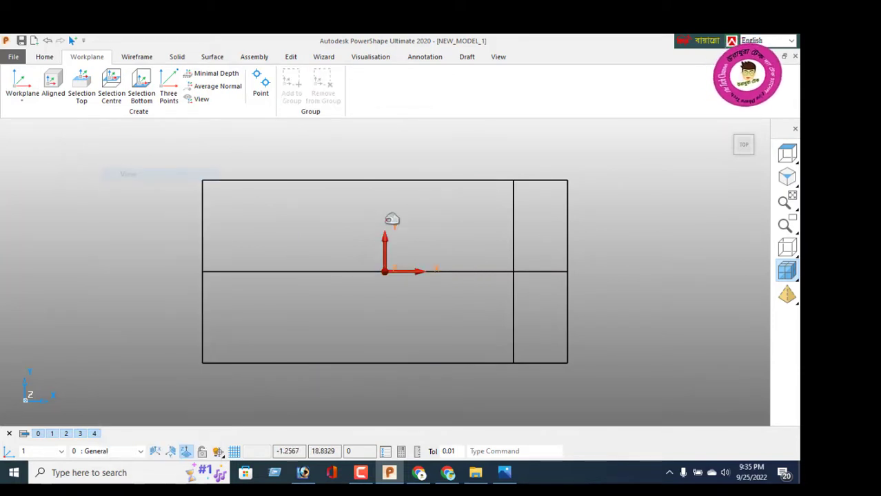
left_click(525, 238)
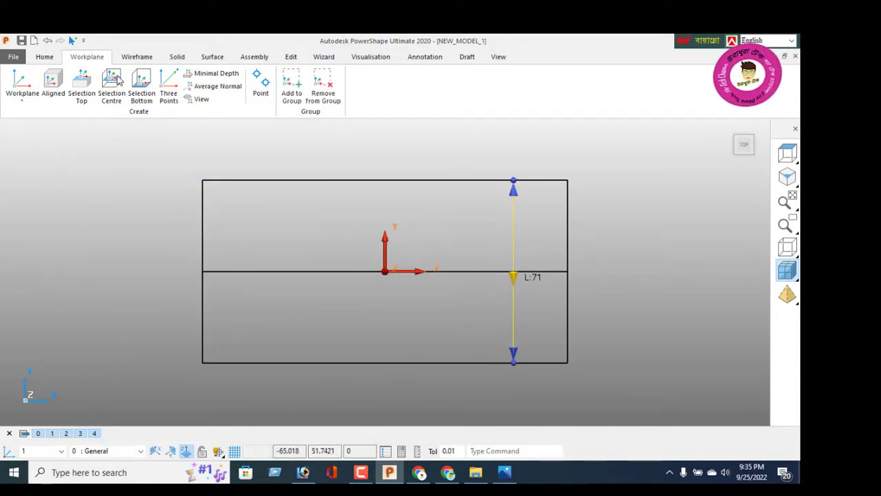
left_click(292, 57)
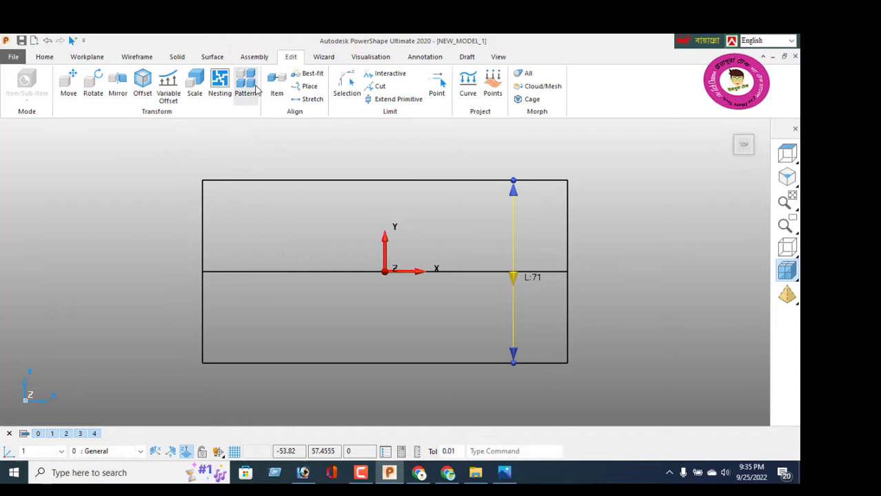
left_click(117, 84)
left_click(67, 144)
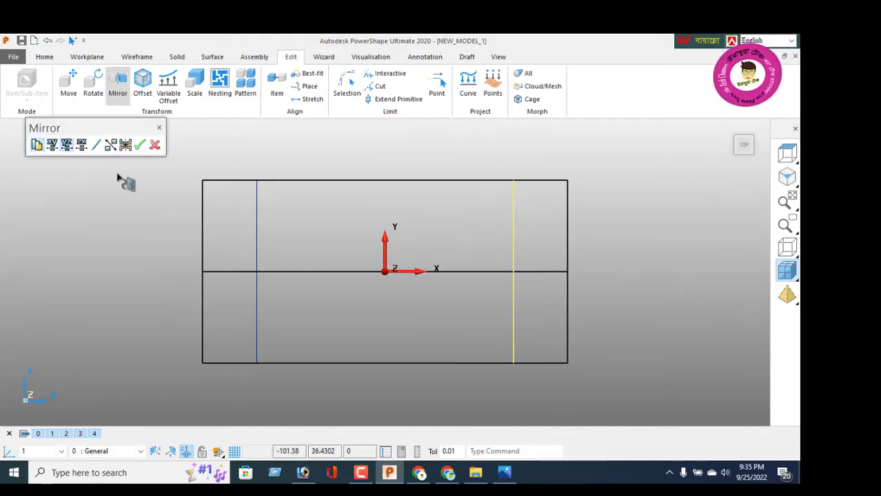
left_click(141, 146)
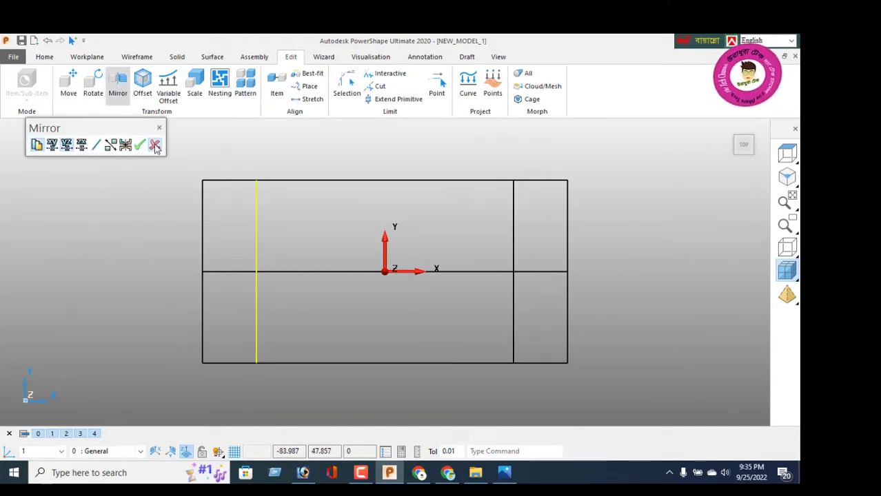
left_click(155, 145)
right_click(102, 177)
left_click(136, 176)
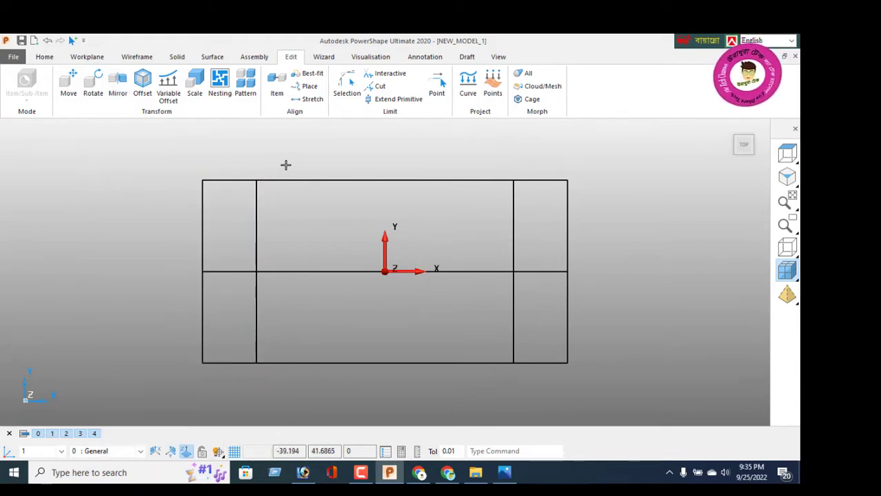
- Offset one copy of the rectangle's upper horizontal edge inward by 21 mm
left_click(337, 181)
left_click(142, 83)
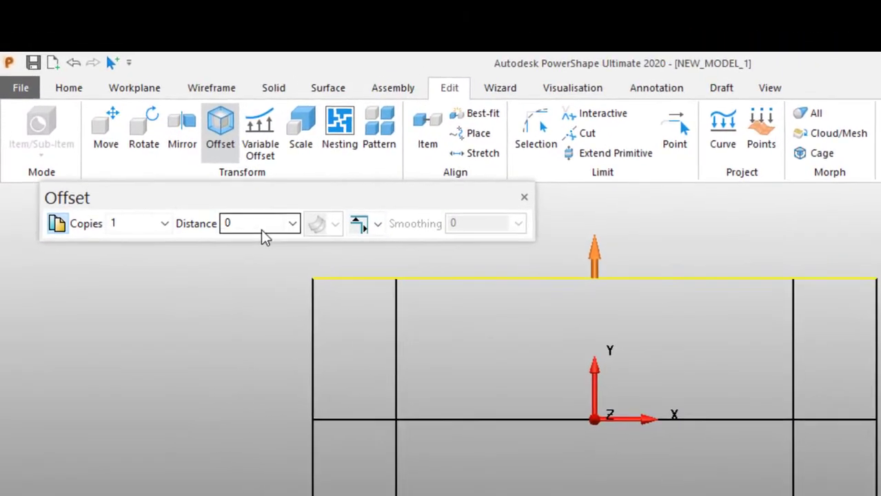
double_click(261, 229)
type("-")
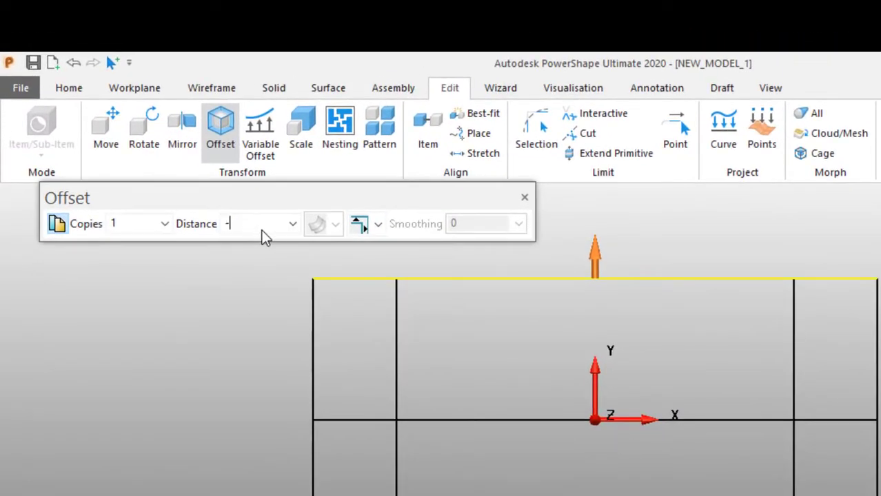
type("2")
key("Return")
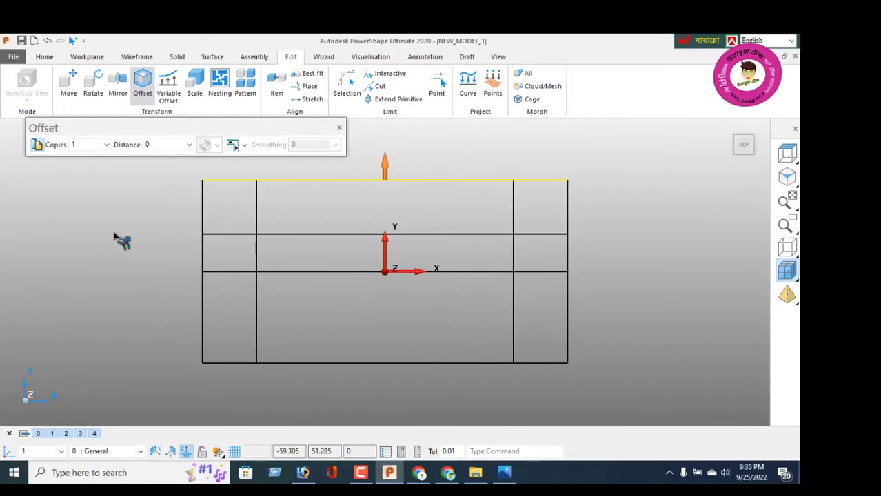
left_click(339, 128)
- Draw a full circle centred where the left vertical construction line crosses the upper horizontal one
left_click(137, 56)
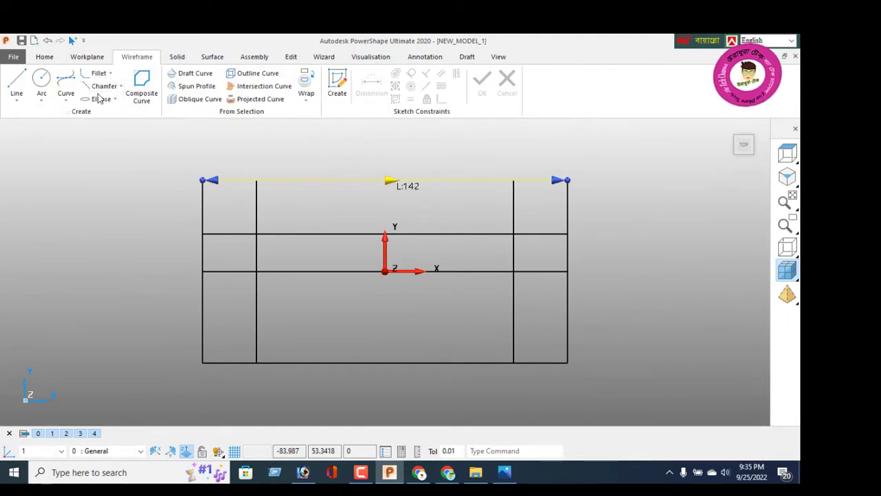
left_click(41, 84)
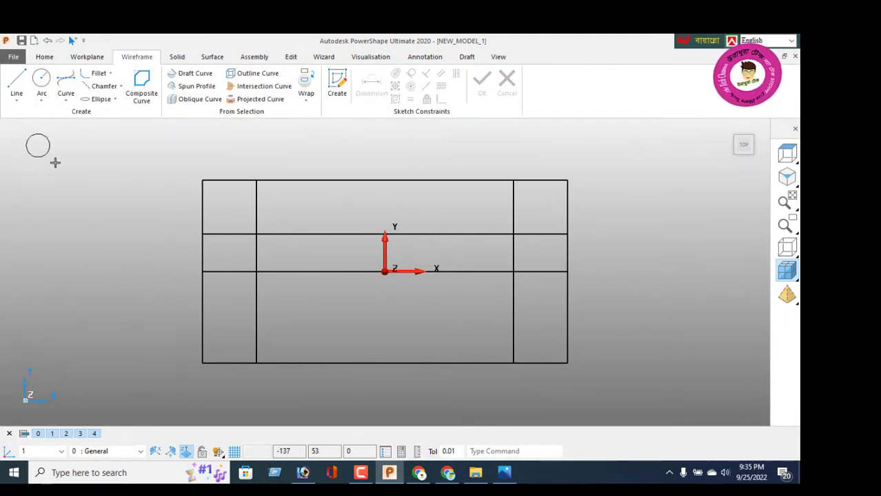
left_click(256, 234)
right_click(17, 163)
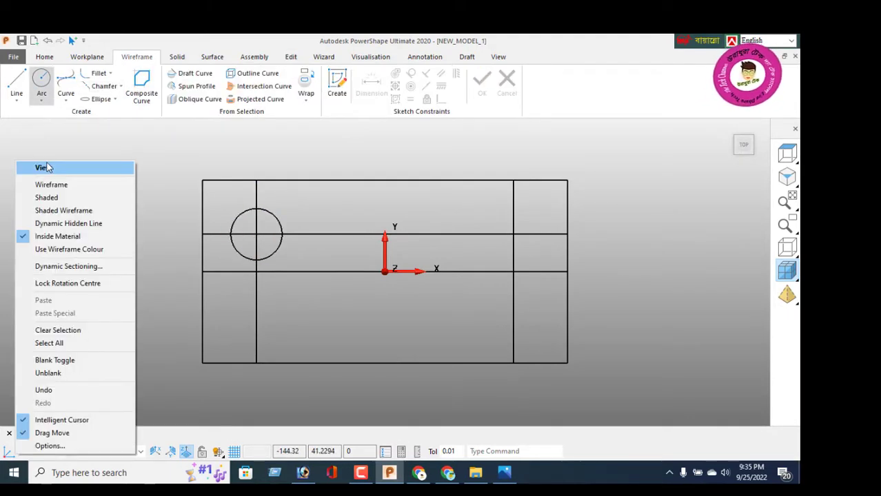
left_click(47, 167)
- Define the new circle by diameter and set the diameter to 18 mm
left_click(271, 212)
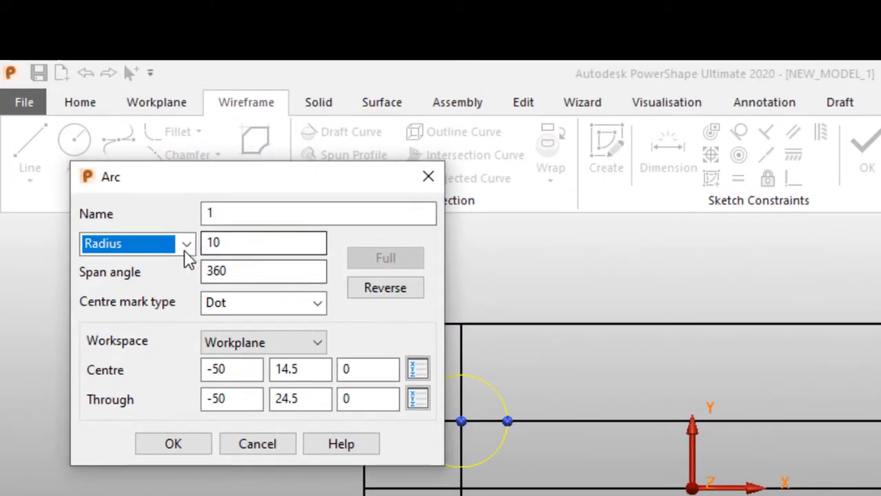
left_click(103, 137)
left_click(160, 283)
left_click_drag(232, 250, 178, 262)
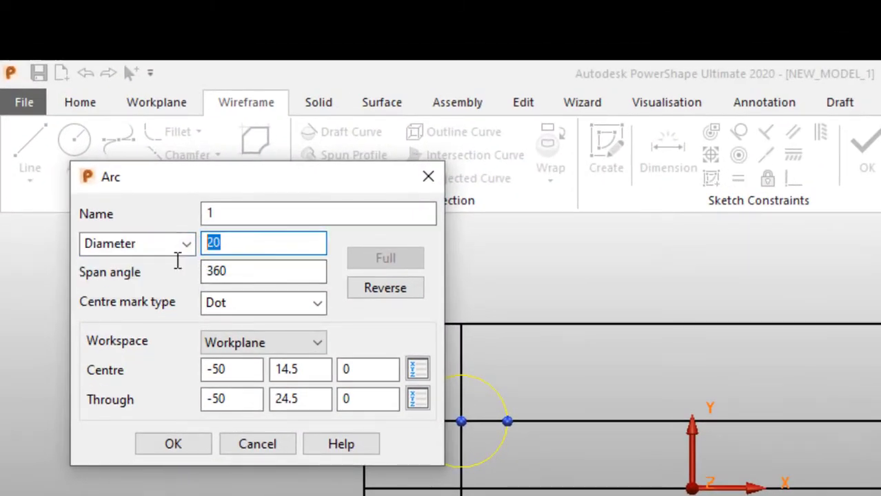
type("18")
key("Return")
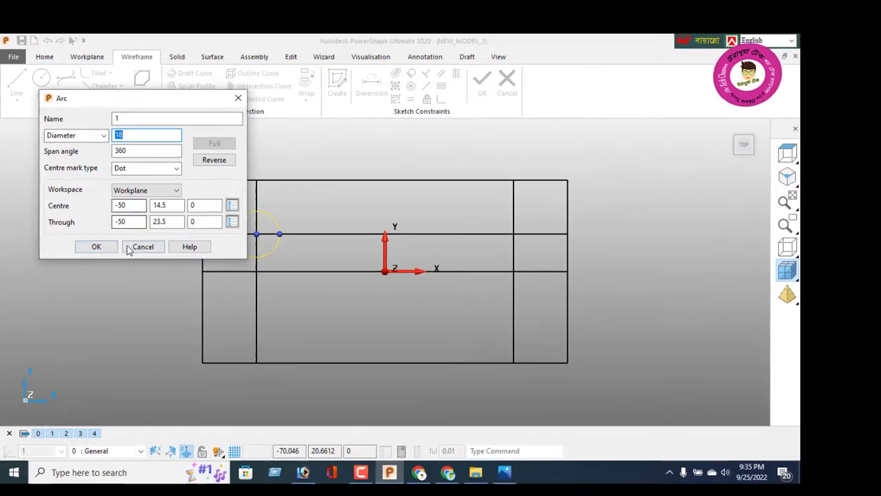
left_click(96, 247)
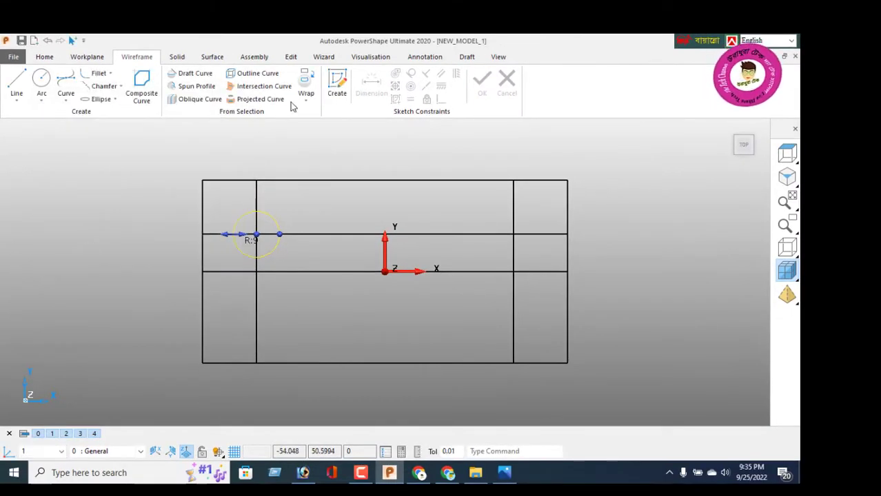
- Mirror a copy of the circle across the YZ plane to the right side of the rectangle
left_click(290, 56)
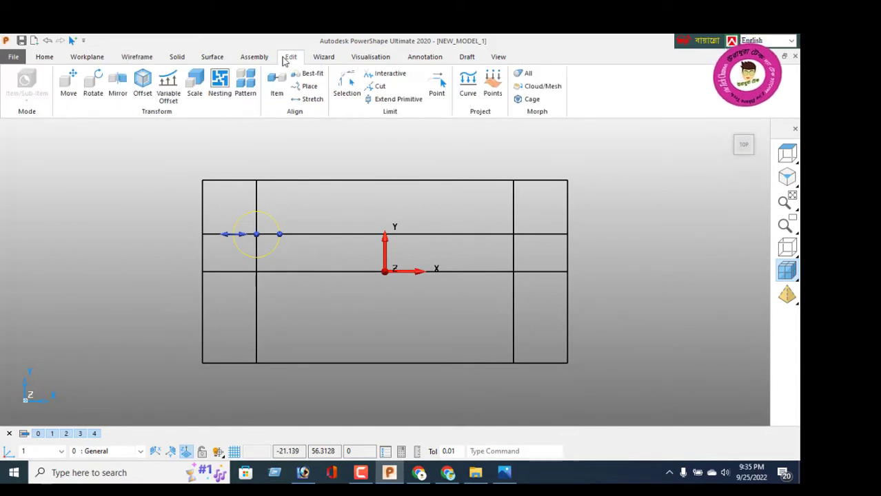
left_click(118, 83)
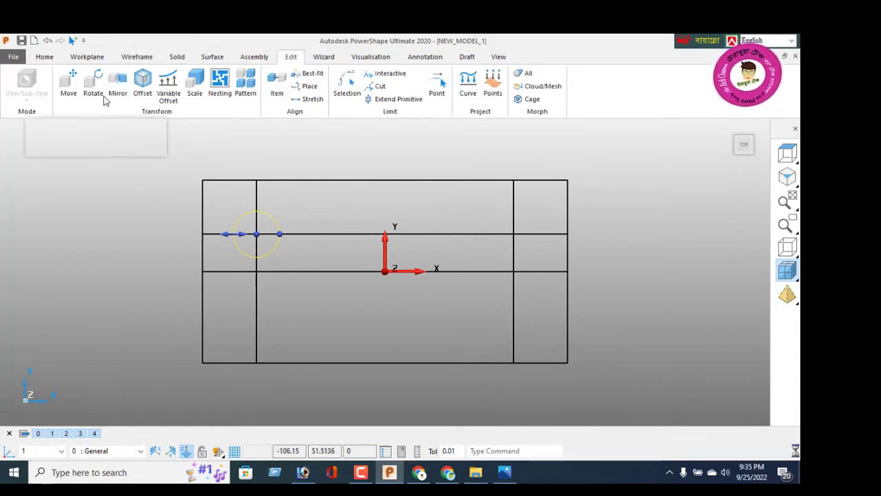
left_click(66, 144)
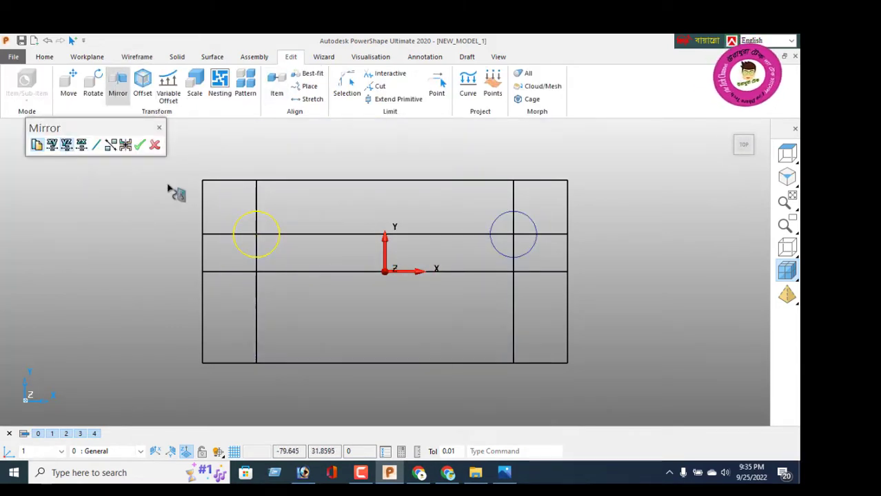
left_click(140, 145)
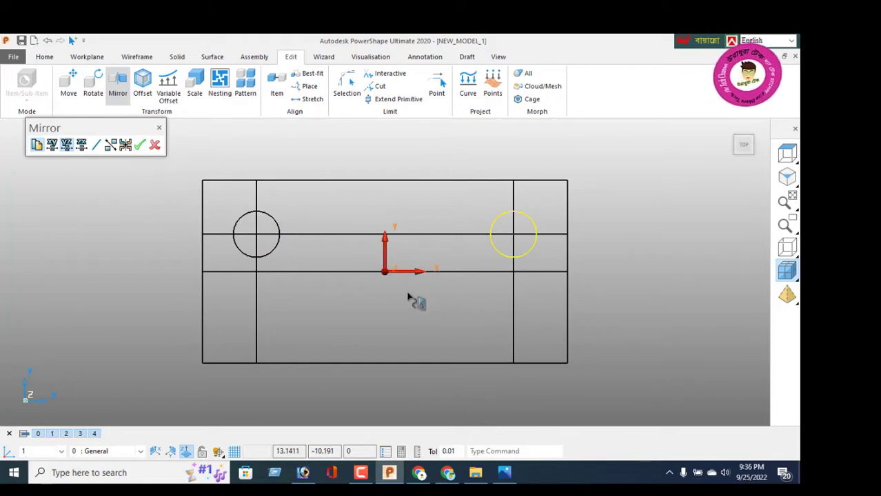
- Mirror copies of both upper circles across the ZX plane, and delete the construction lines running through the circles
left_click(278, 255, "shift")
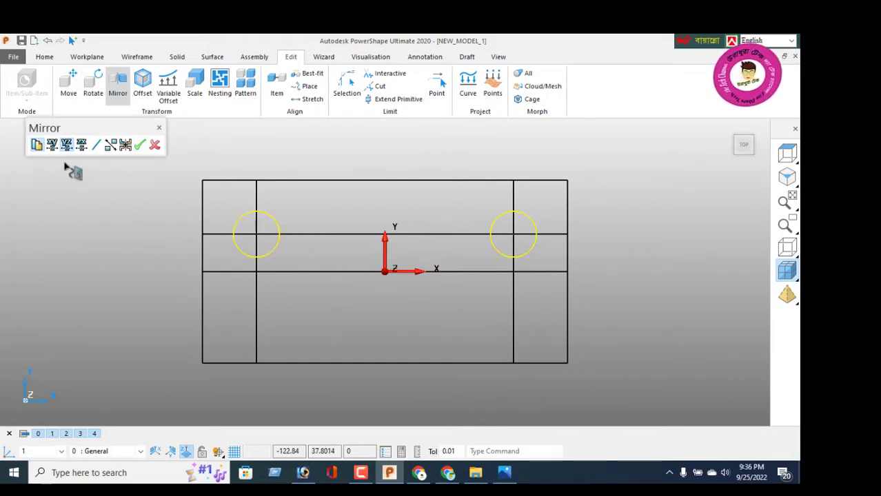
left_click(80, 145)
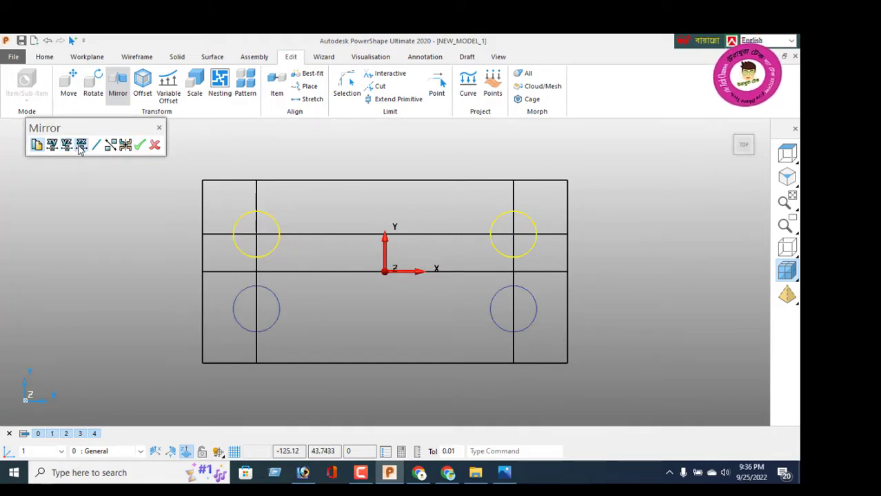
left_click(140, 145)
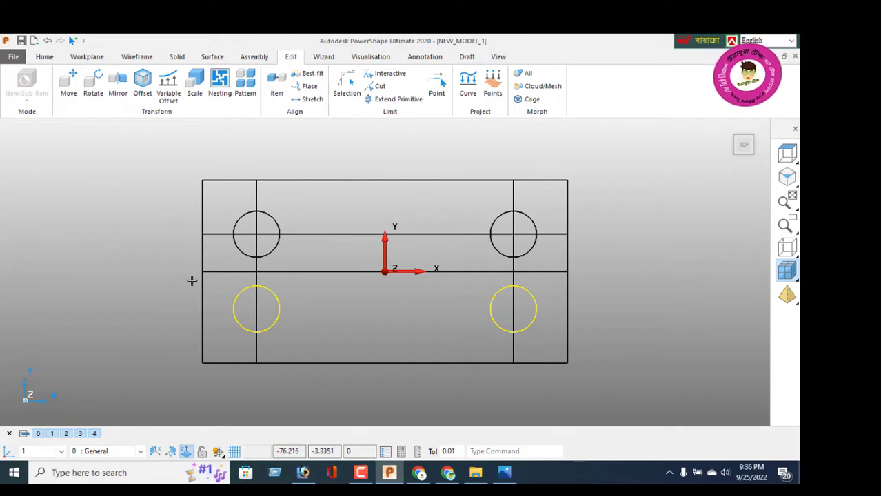
right_click(98, 184)
left_click(133, 176)
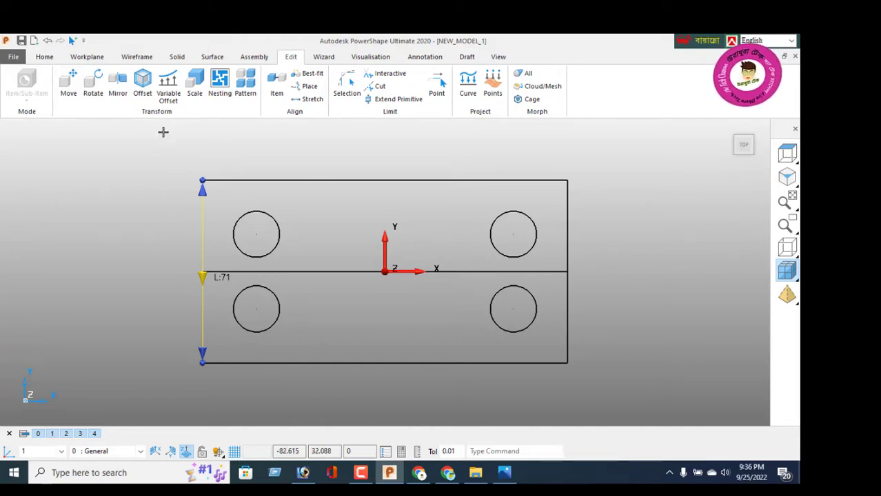
- Offset one copy of the rectangle's left vertical edge inward by 27.5 mm
left_click(142, 84)
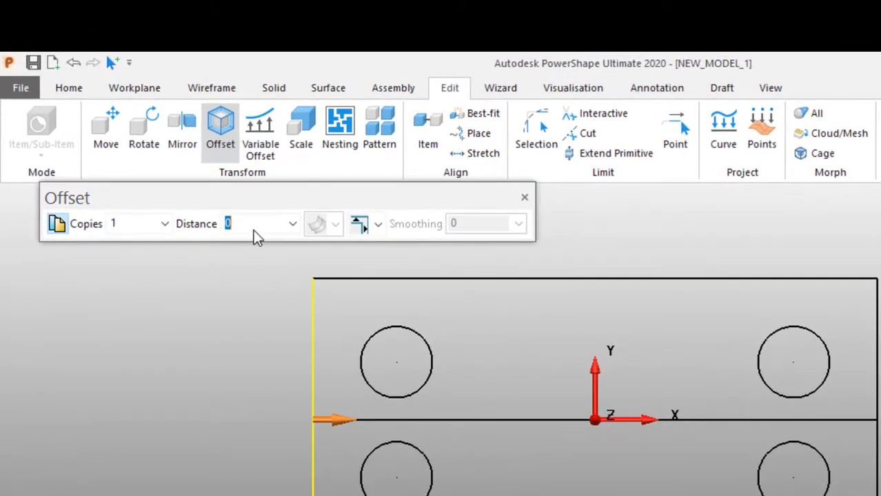
type("27.5")
key("Return")
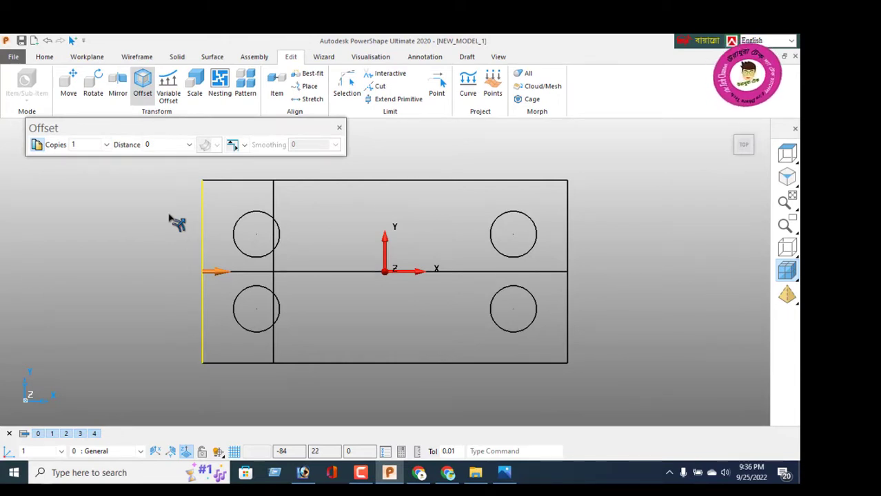
left_click(338, 127)
right_click(130, 192)
key("Escape")
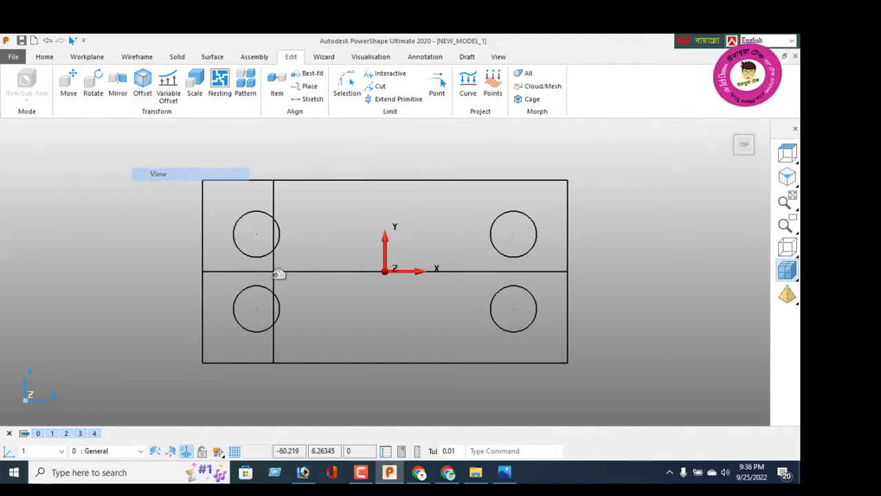
- Offset one copy of the horizontal centreline upward by 7.5 mm
left_click(348, 272)
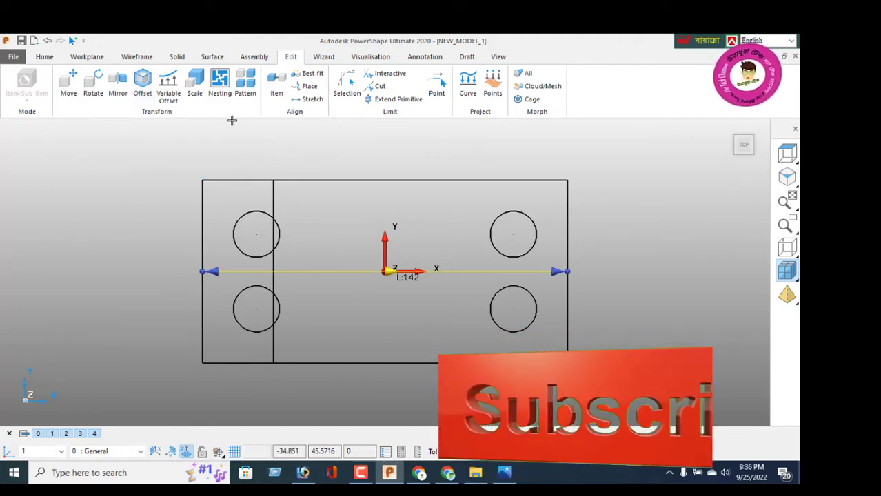
left_click(142, 83)
left_click(169, 145)
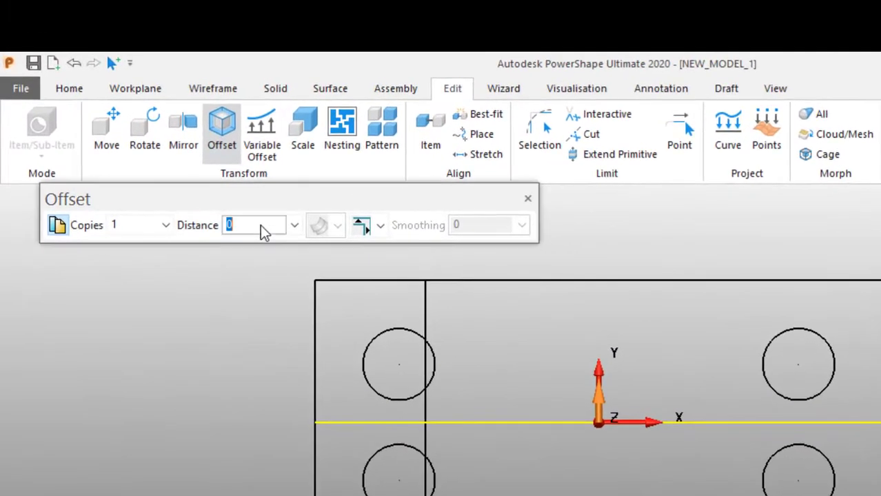
type("7")
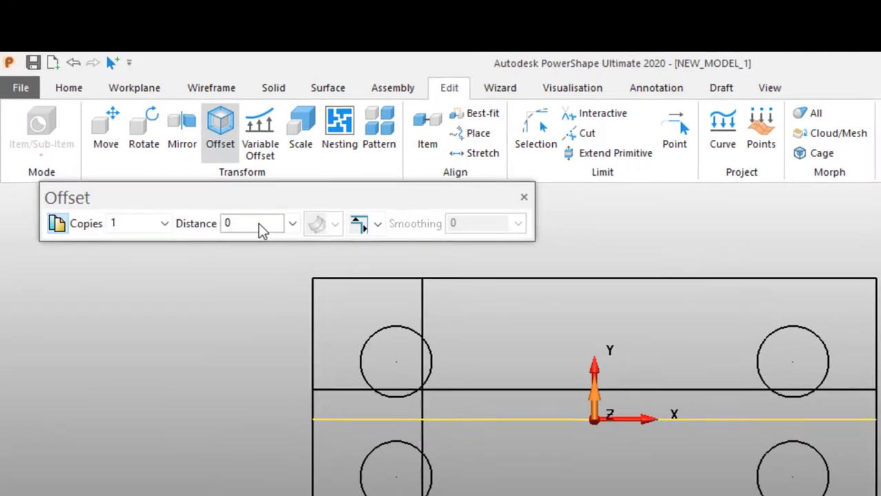
- Offset another copy of the horizontal centreline downward by 7.5 mm, and delete the original centreline
type("-7.")
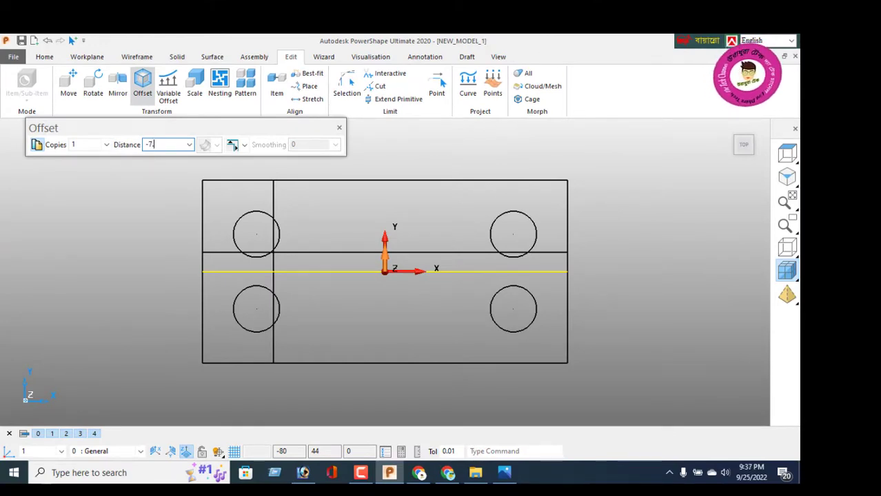
type("5")
key("Return")
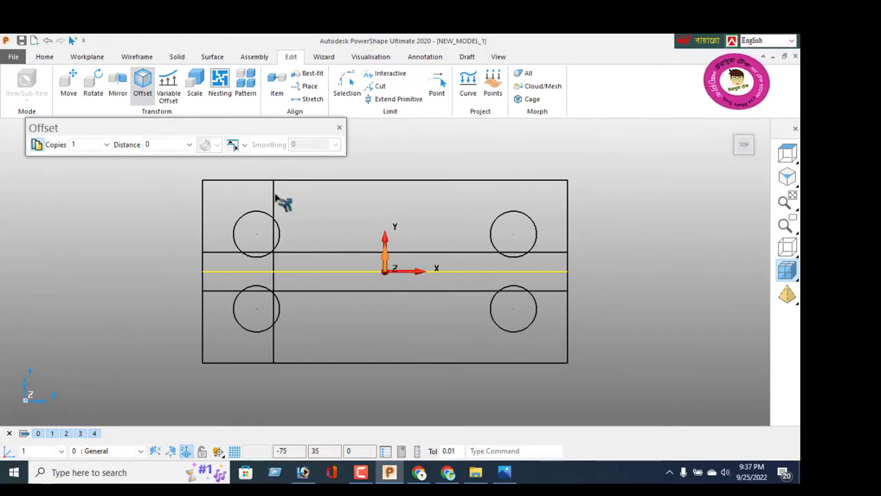
left_click(339, 128)
left_click(333, 127)
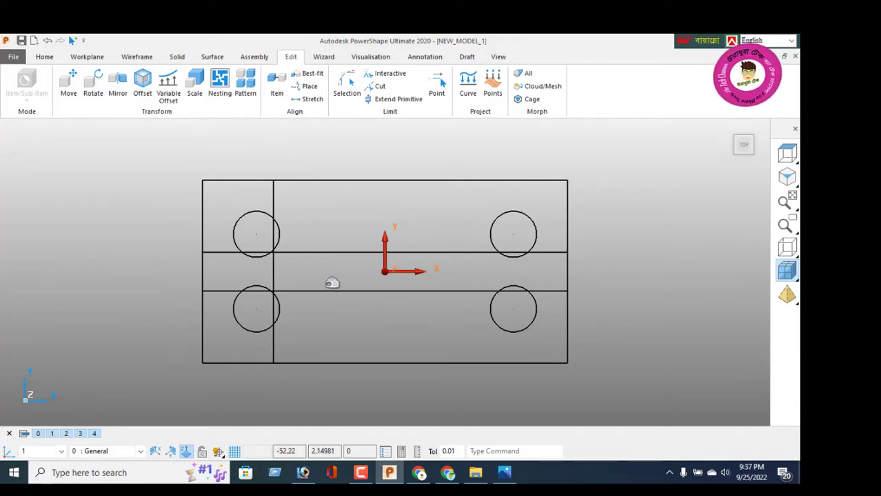
right_click(96, 190)
left_click(346, 347)
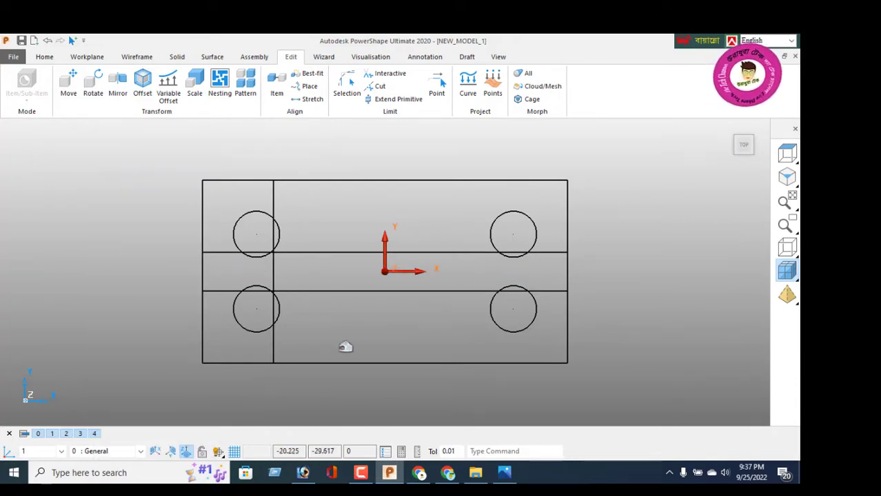
middle_click_drag(541, 361, 383, 312)
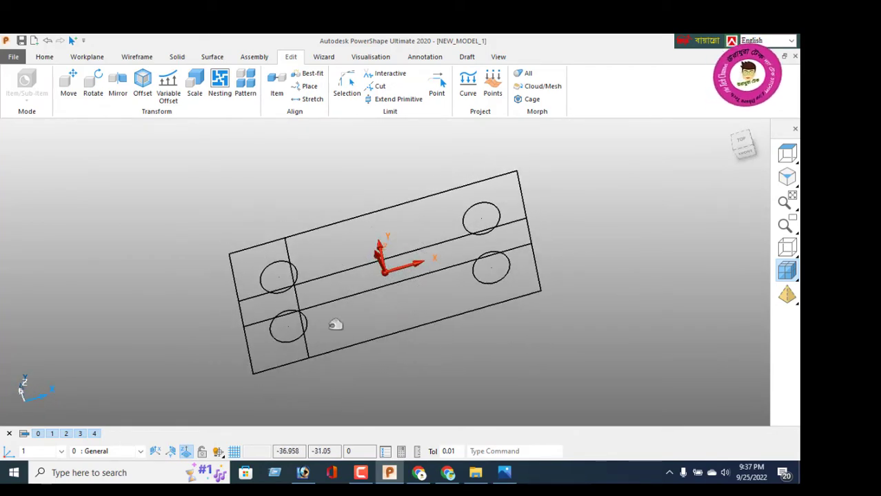
- Create a closed composite curve around the base plate's outer rectangle and save it
left_click(143, 59)
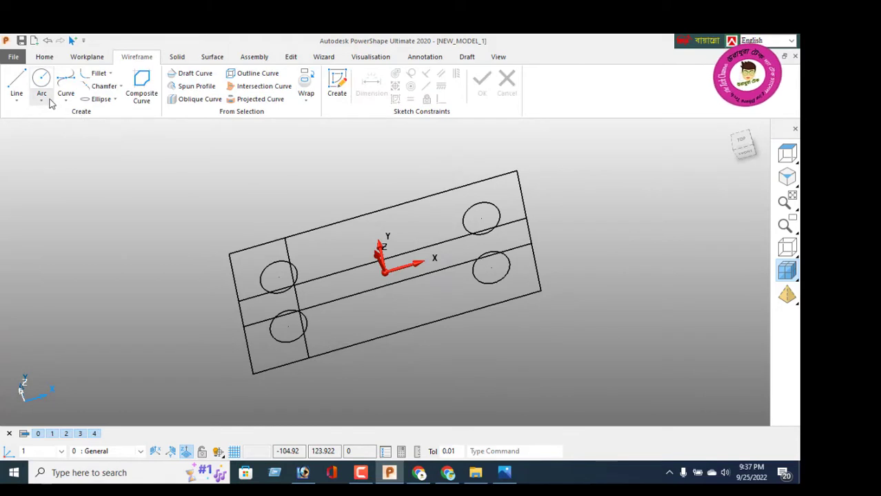
left_click(142, 84)
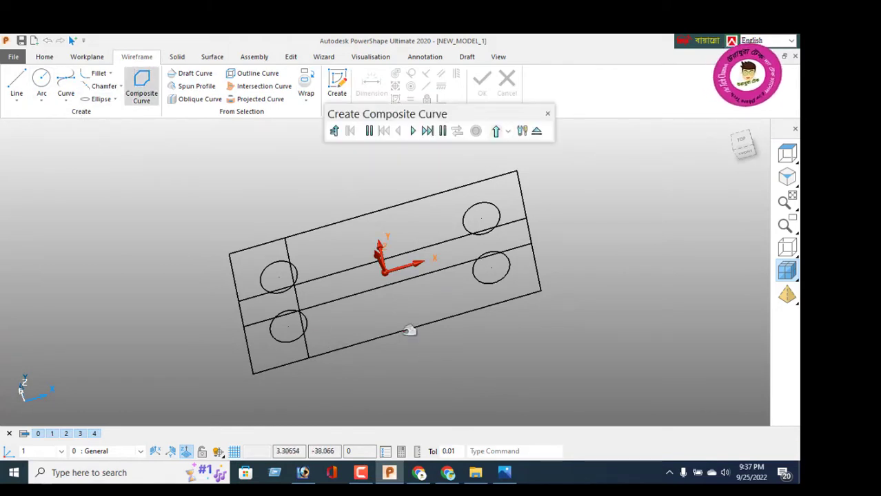
left_click(409, 330)
left_click(251, 344)
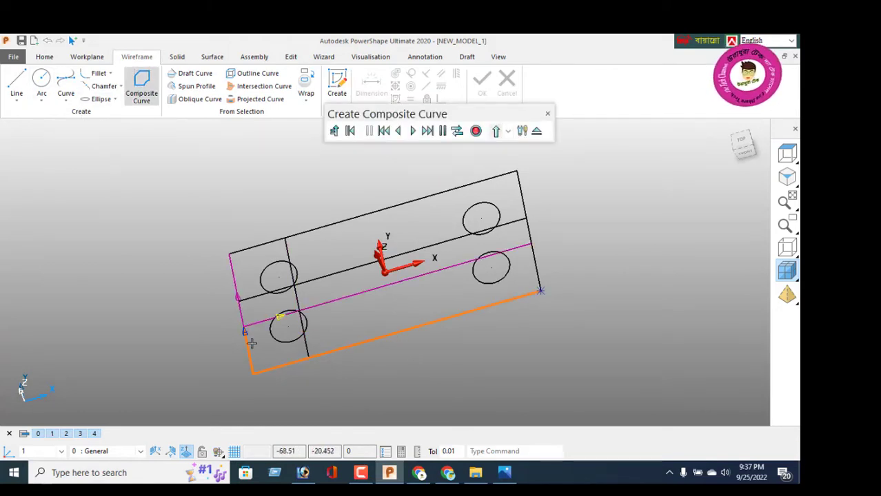
left_click(236, 269)
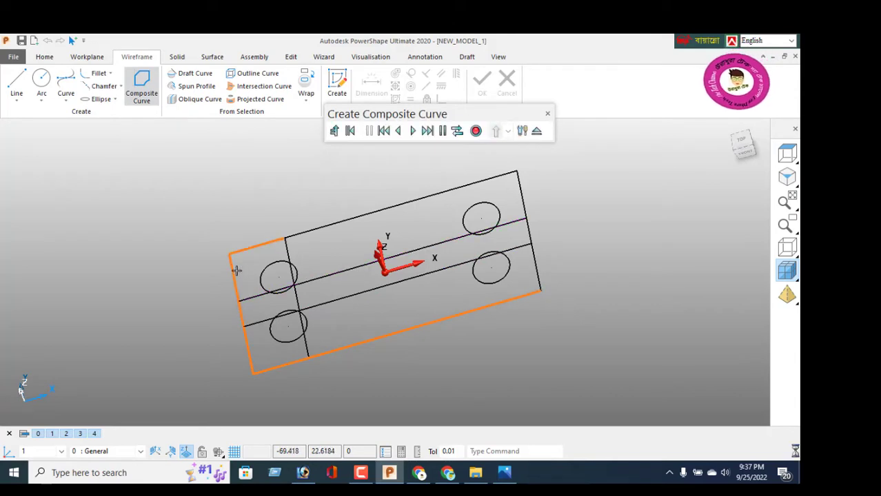
left_click(321, 228)
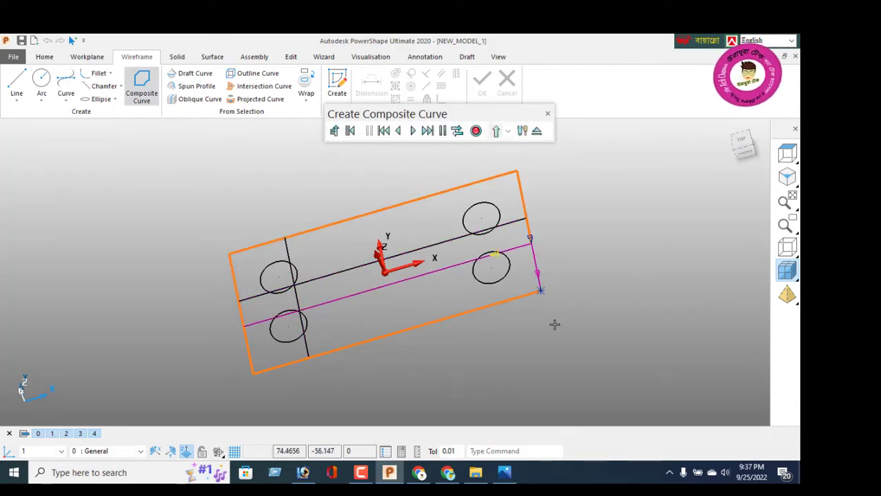
left_click(539, 280)
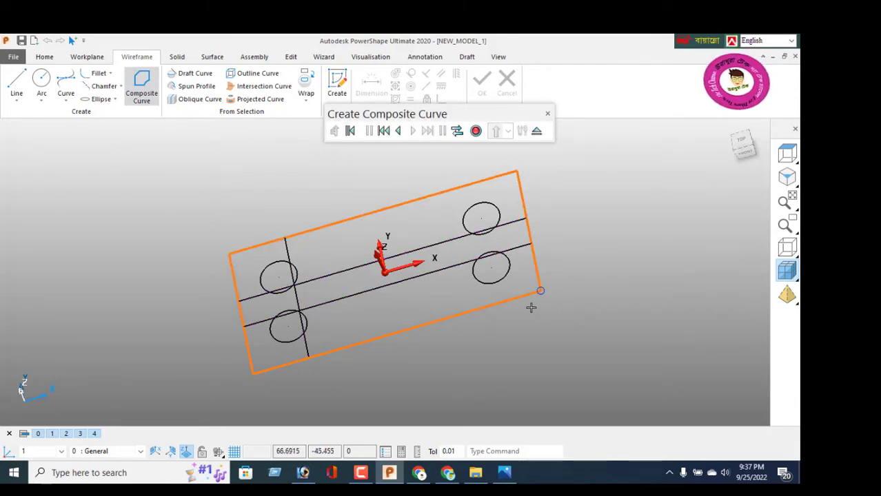
left_click(475, 130)
left_click(536, 130)
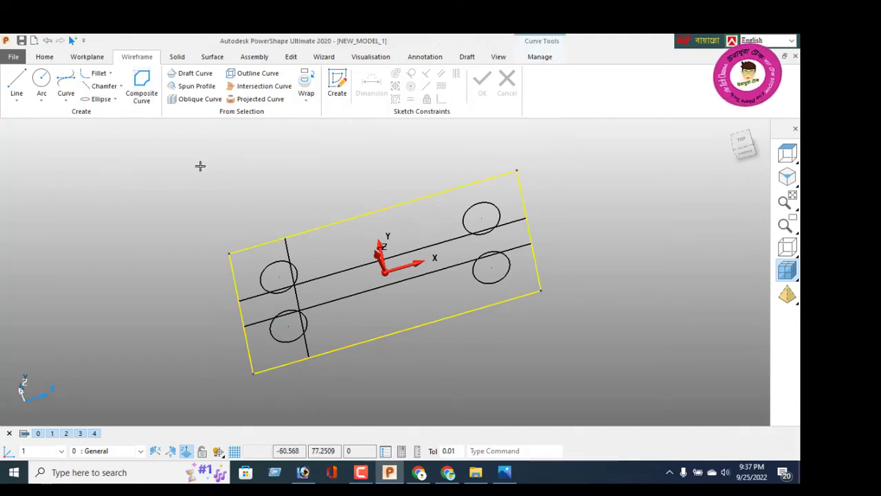
- Extrude the base-plate outline as a solid with a length of -14 mm, and clear the selection
left_click(177, 57)
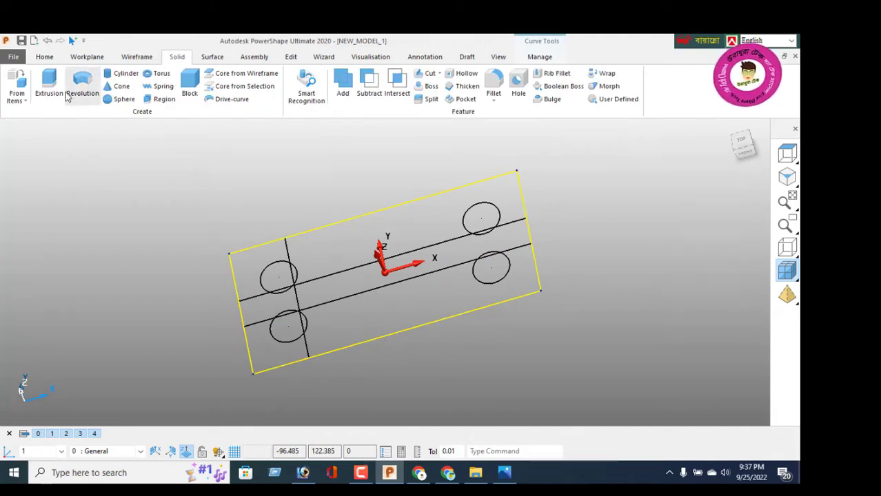
left_click(49, 83)
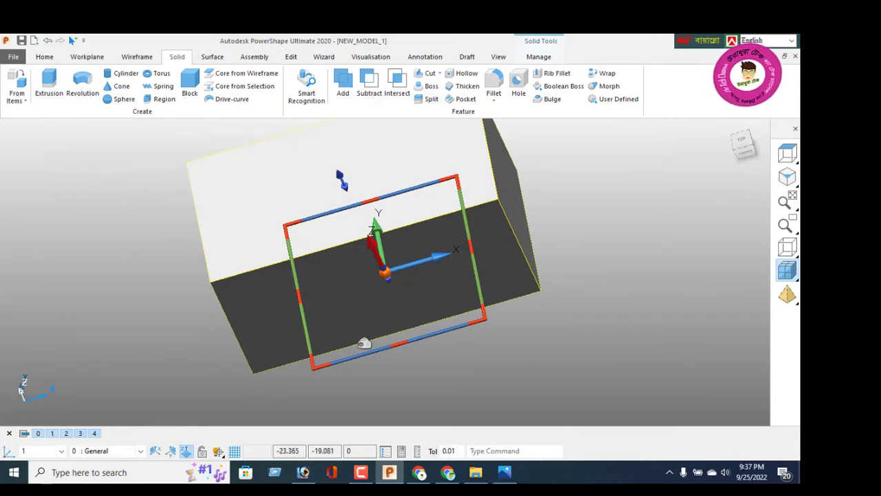
double_click(429, 276)
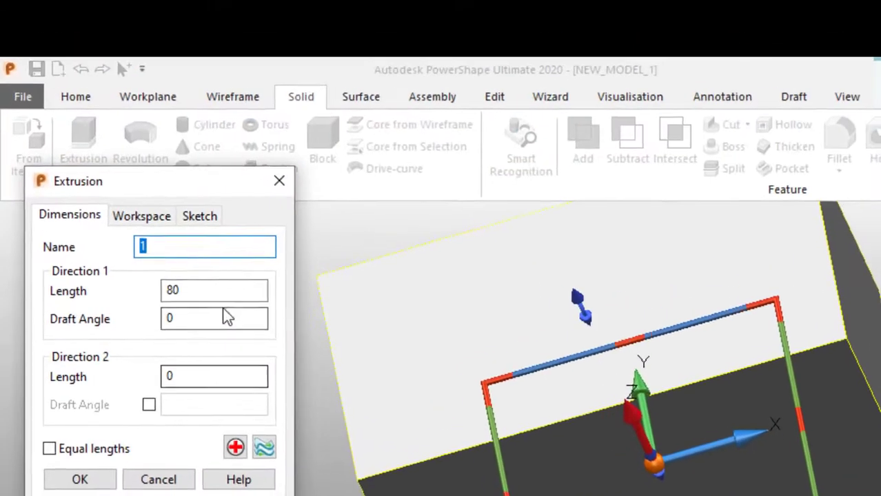
left_click_drag(112, 171, 81, 179)
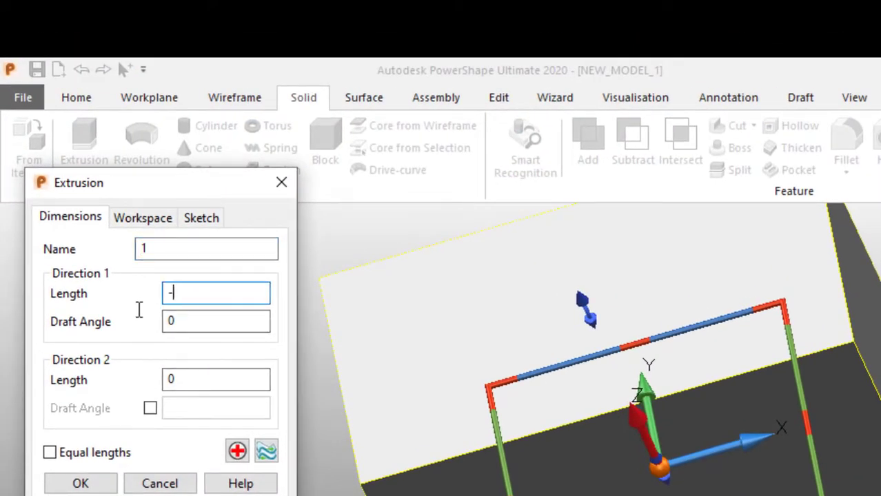
type("-14")
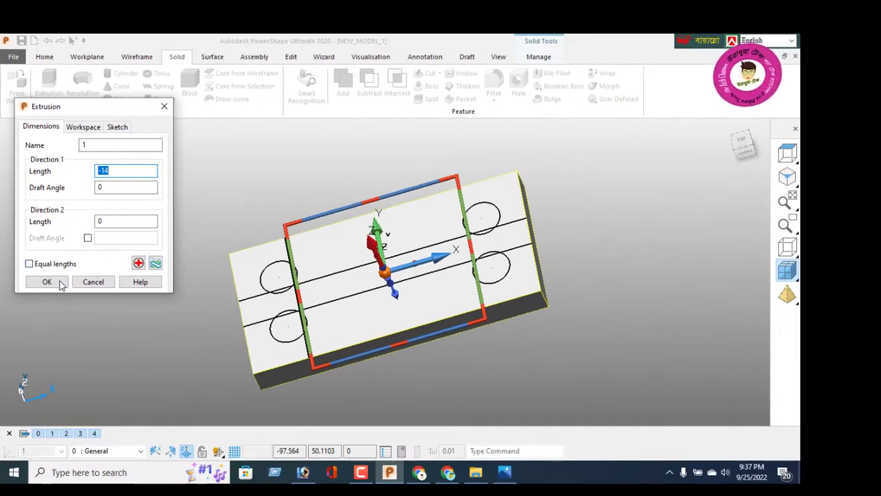
left_click(93, 488)
right_click(61, 269)
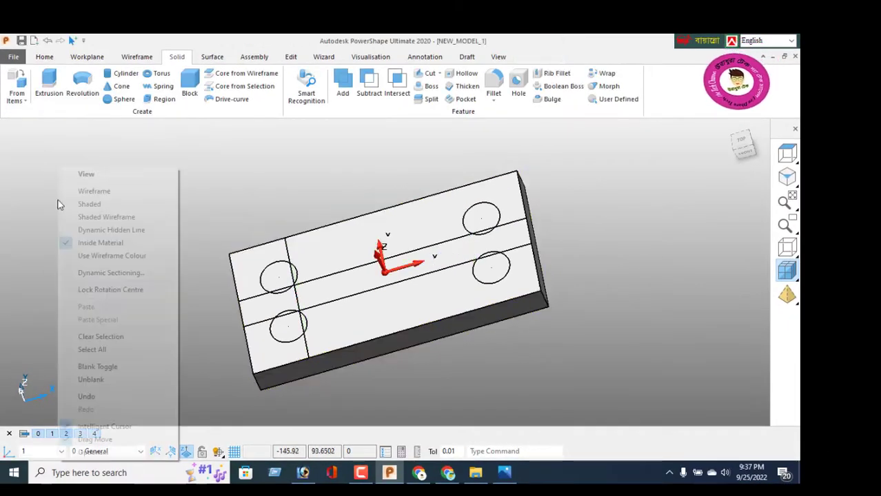
left_click(102, 177)
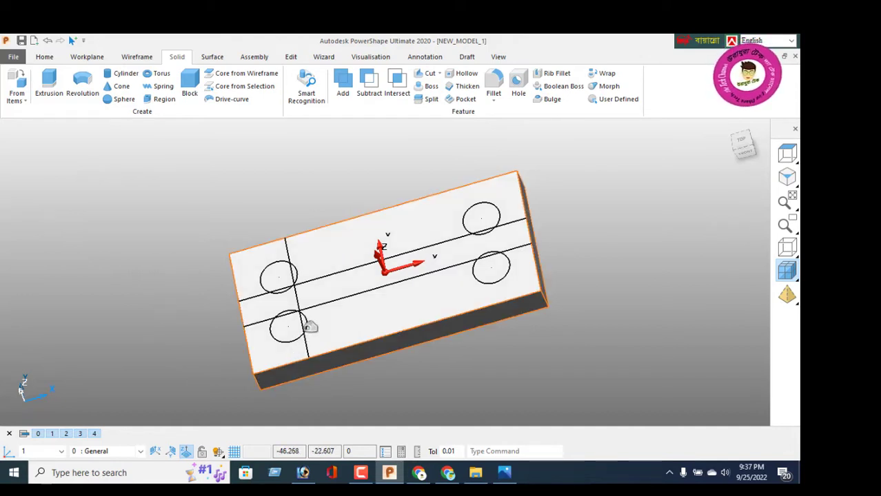
- Draw a 58 mm line from the origin straight up along the Z axis
left_click(137, 57)
left_click(17, 84)
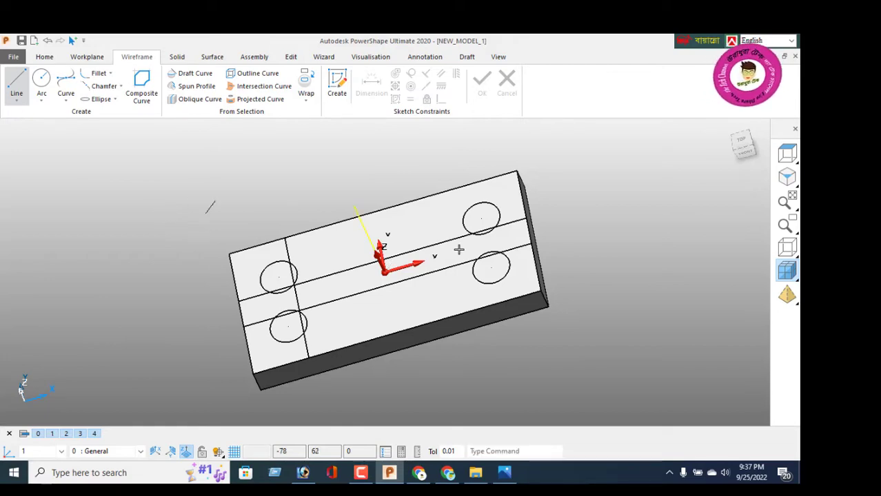
left_click(787, 153)
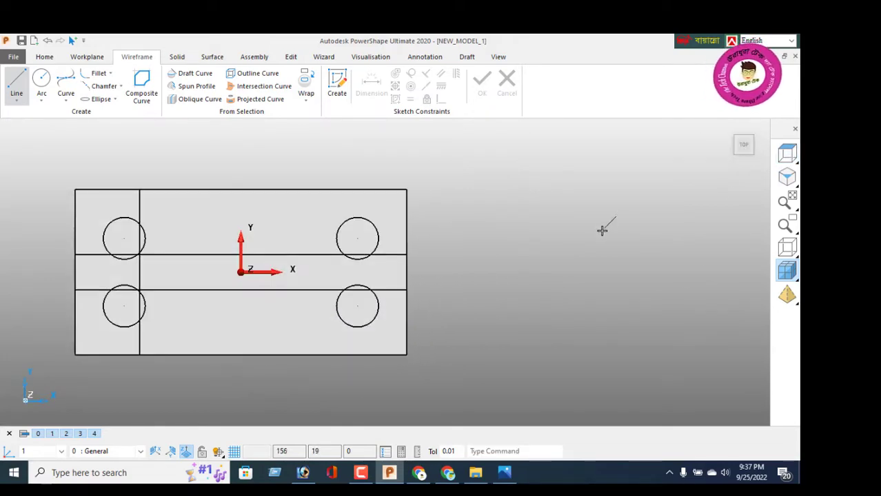
middle_click_drag(479, 246, 442, 168)
right_click(443, 169)
left_click(468, 174)
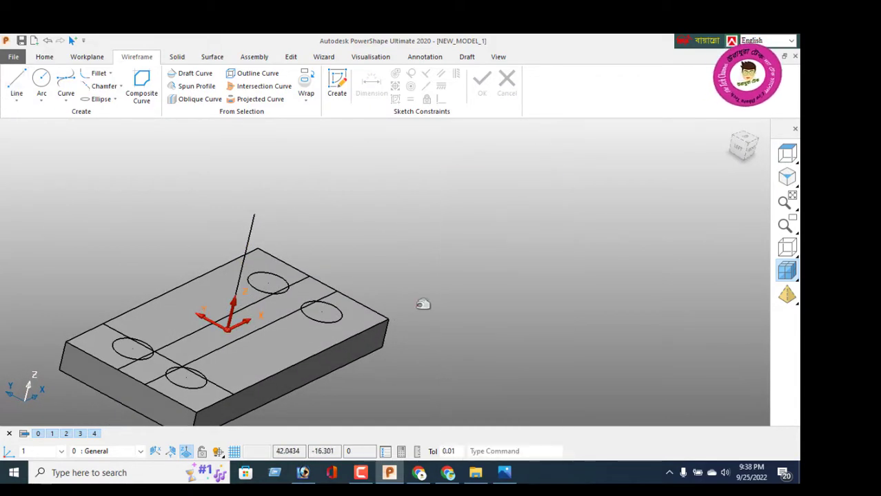
- Place a full circle in the YZ plane, centred on the upper end of the vertical line
left_click(41, 81)
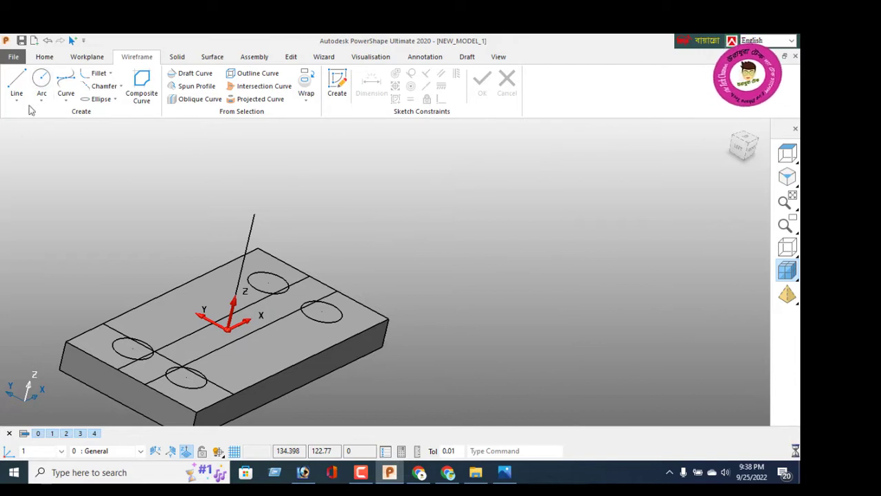
left_click(156, 451)
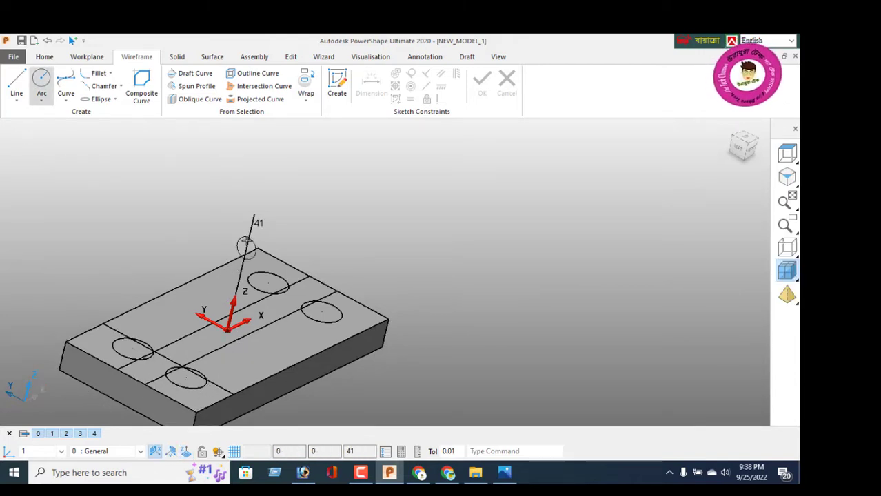
left_click(253, 218)
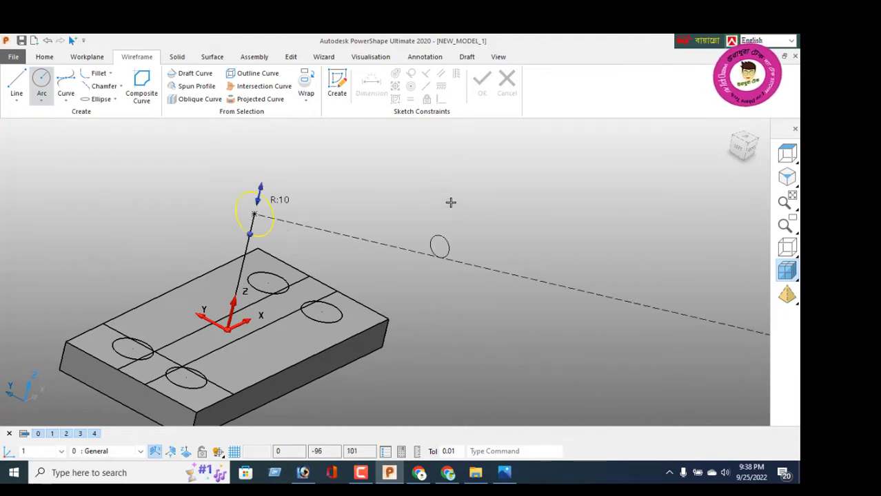
right_click(450, 203)
left_click(485, 176)
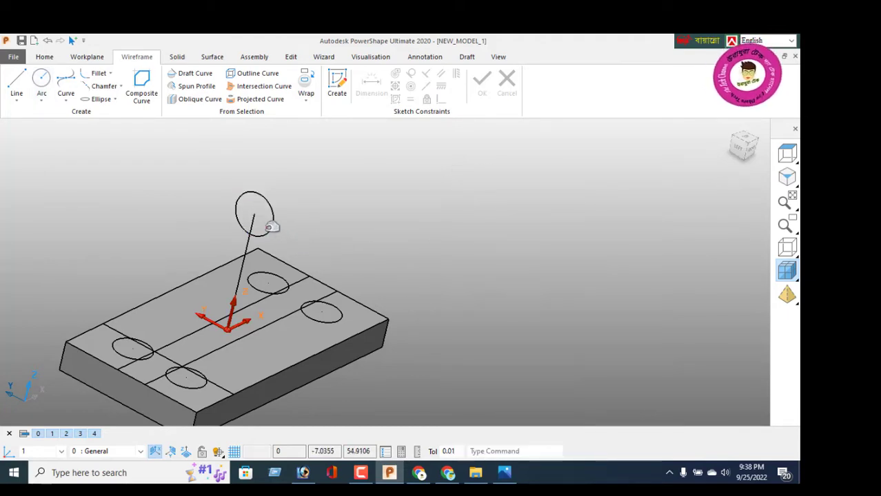
- Define the upright circle by diameter and set it to 55 mm
double_click(268, 230)
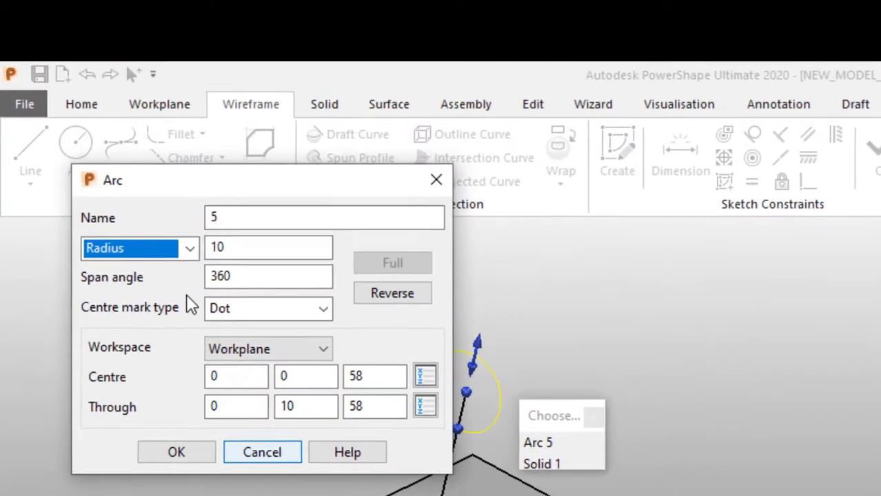
left_click(189, 249)
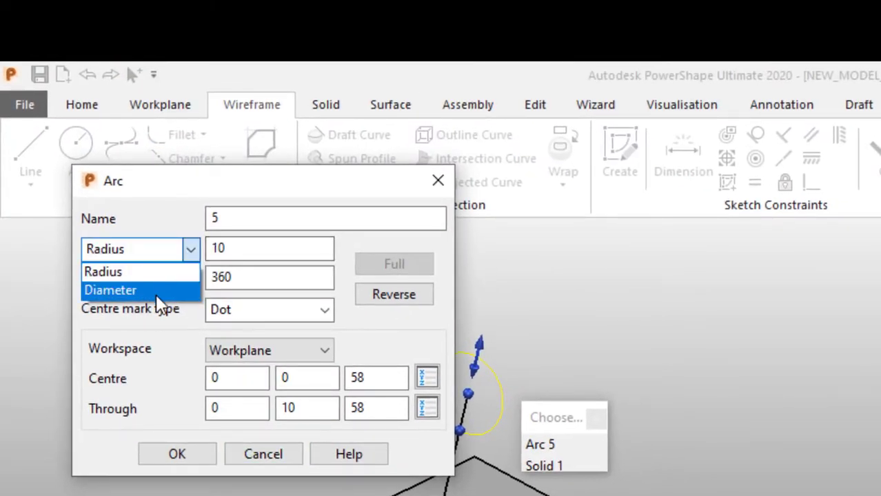
left_click(155, 291)
key("Tab")
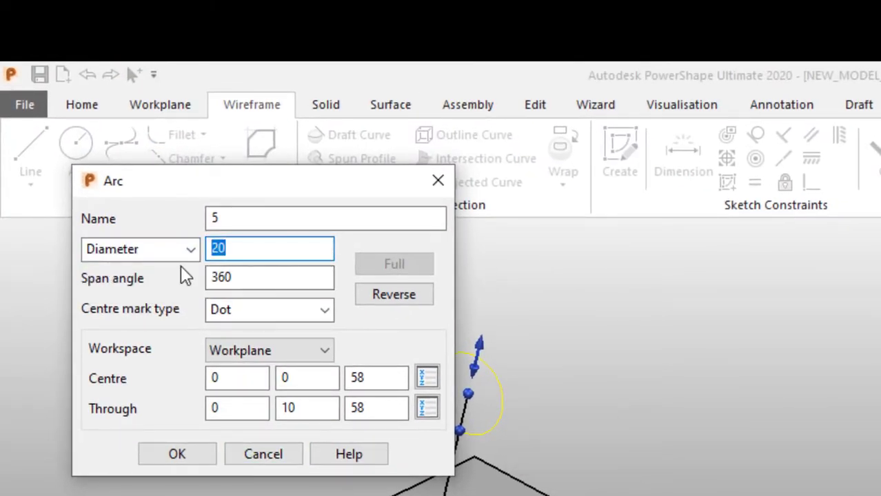
type("55")
key("Return")
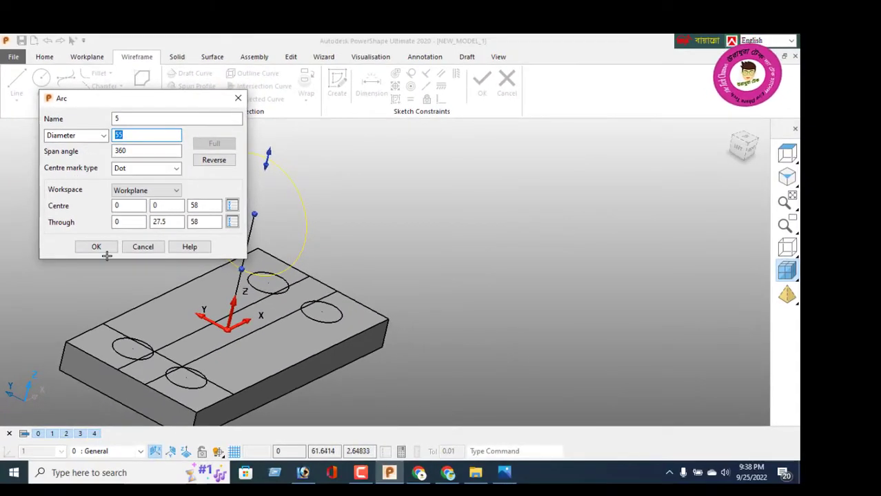
left_click(98, 247)
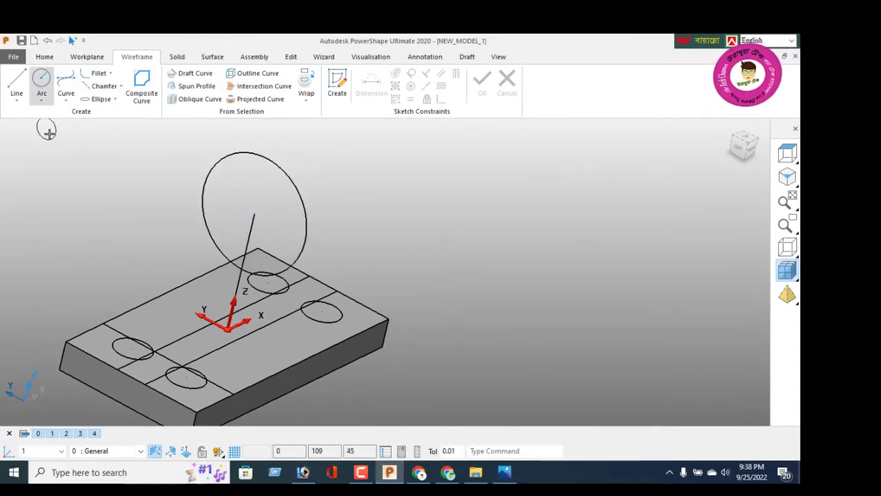
- Place a second full circle in the YZ plane, concentric with the 55 mm circle
left_click(253, 214)
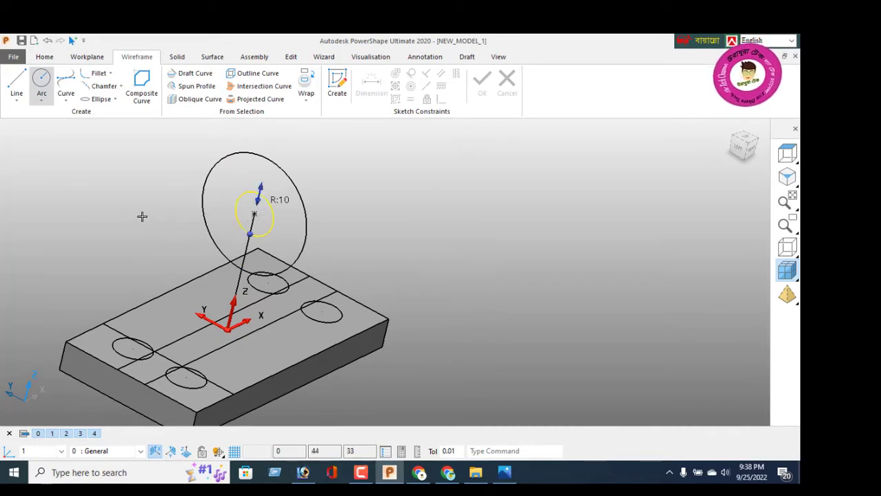
right_click(89, 176)
left_click(97, 175)
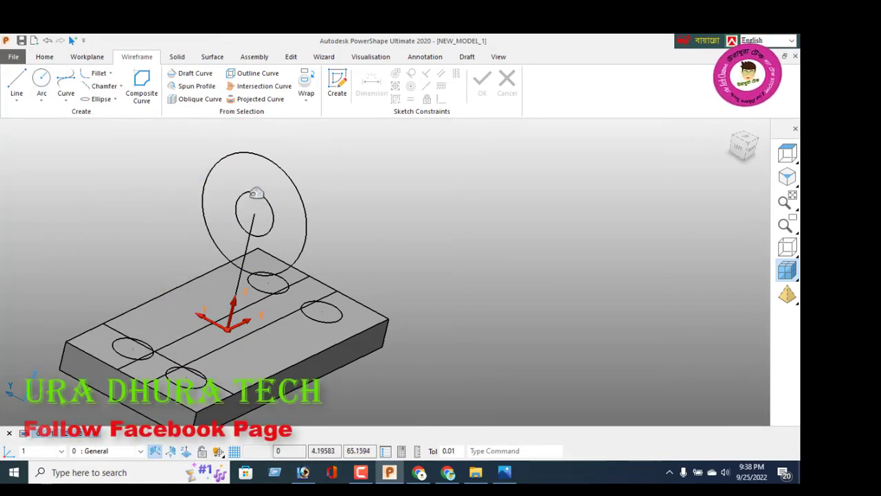
- Define the inner upright circle by diameter, set it to 30 mm, and clear the selection
left_click(255, 193)
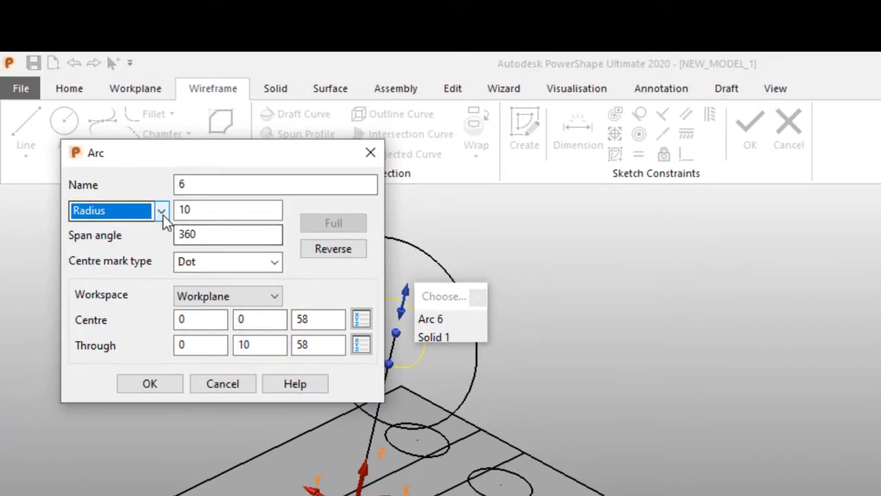
left_click(104, 136)
left_click(142, 247)
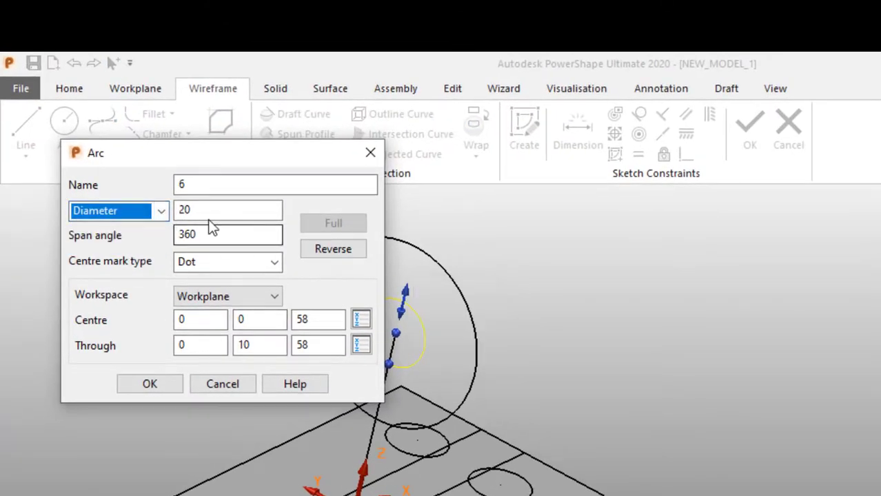
key("Tab")
type("30")
key("Return")
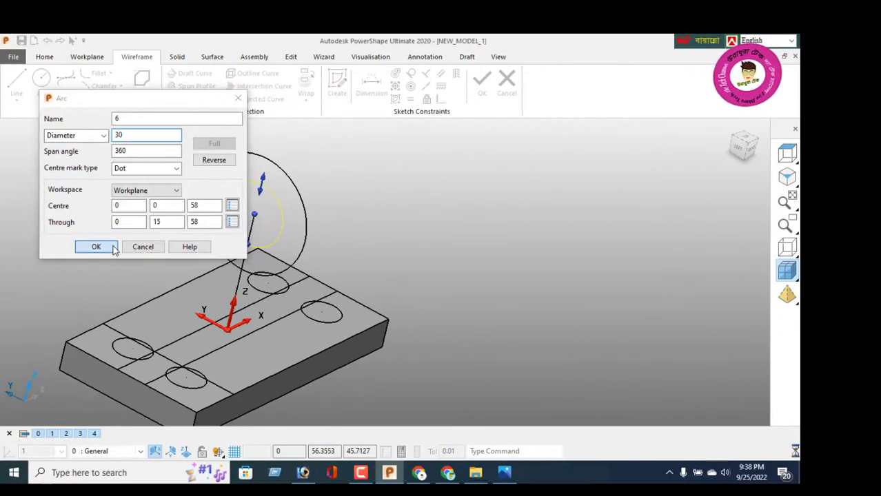
left_click(150, 384)
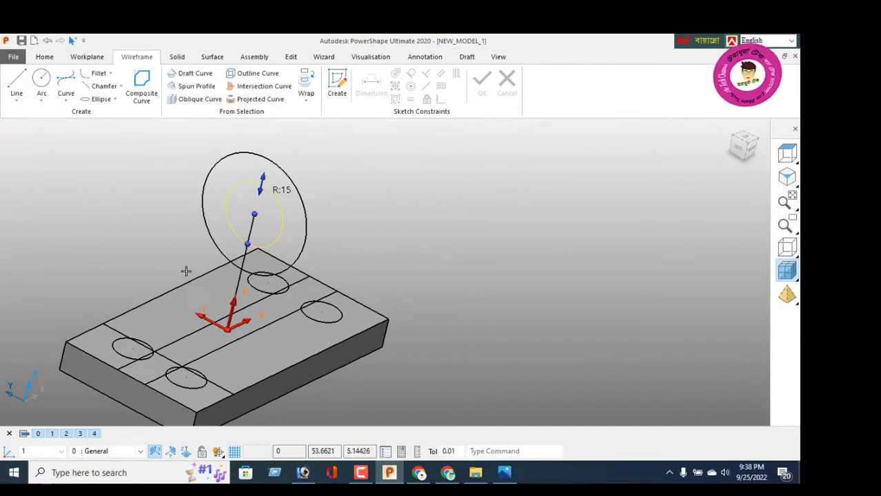
right_click(160, 153)
left_click(120, 170)
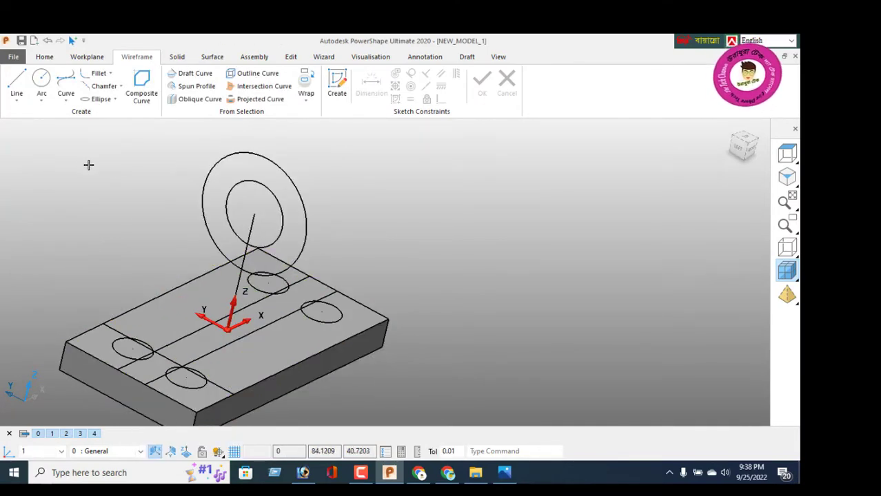
right_click(73, 150)
left_click(104, 157)
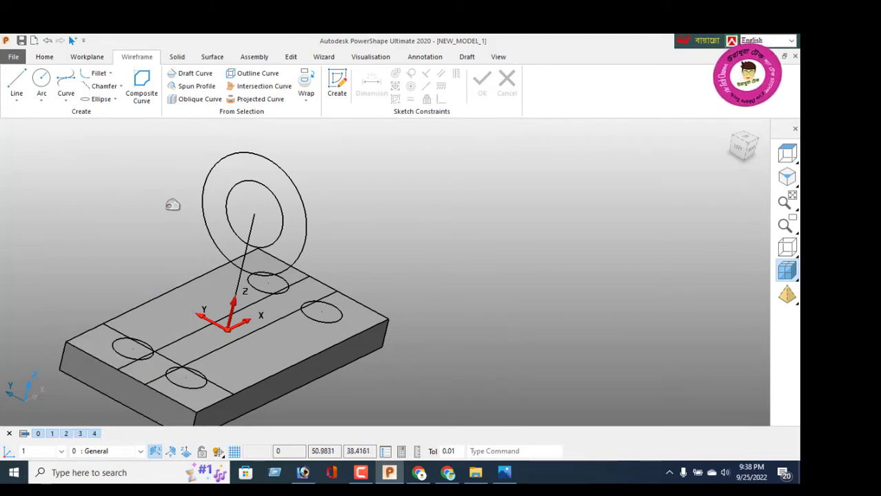
middle_click_drag(287, 305, 304, 337)
middle_click_drag(373, 348, 402, 282)
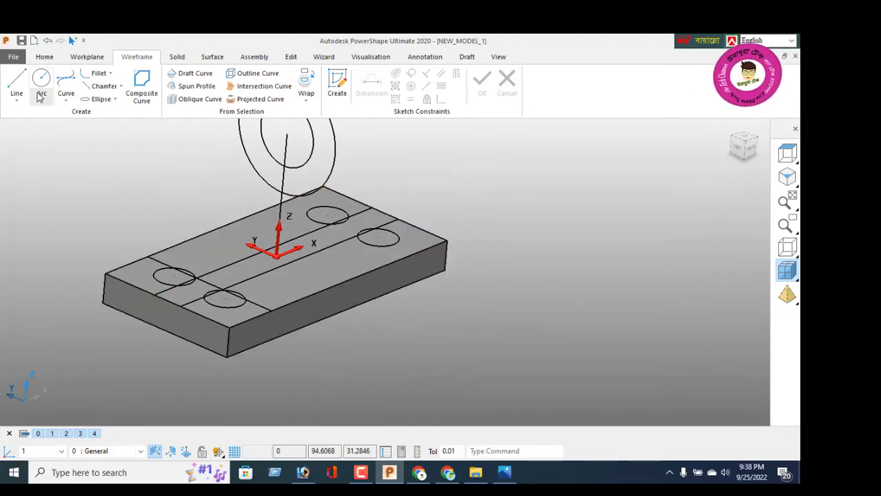
- Draw a line across the plate's top face between the midpoints of its two long edges
left_click(17, 83)
left_click(214, 229)
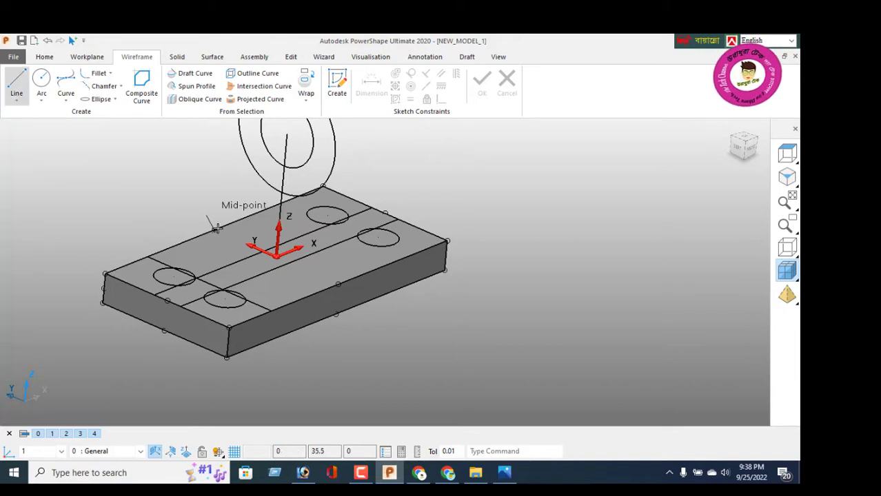
left_click(338, 283)
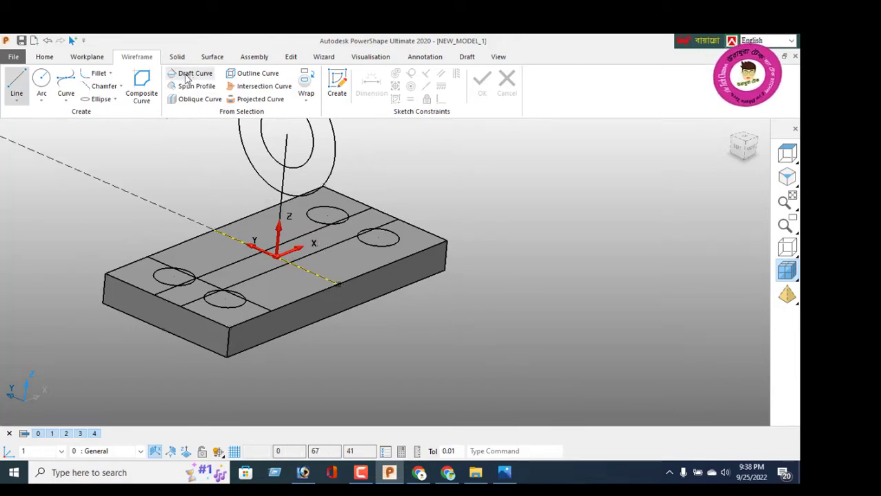
- Offset one copy of the middle cross line 7.5 mm to each side, using -7.5 for the second, and delete the original line
left_click(290, 57)
left_click(142, 83)
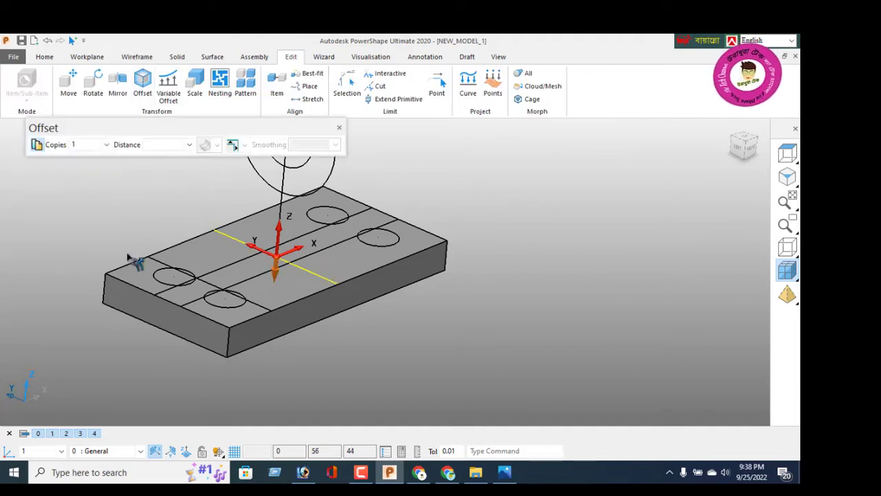
left_click(187, 453)
left_click(142, 84)
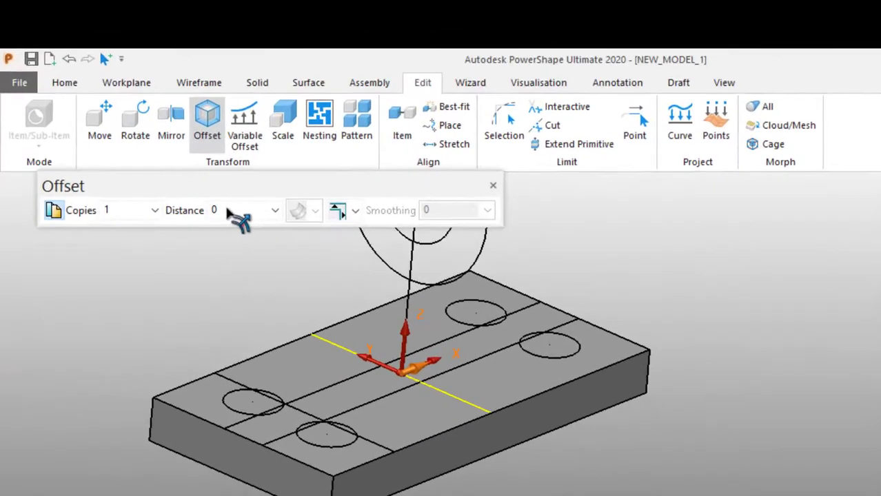
left_click(227, 210)
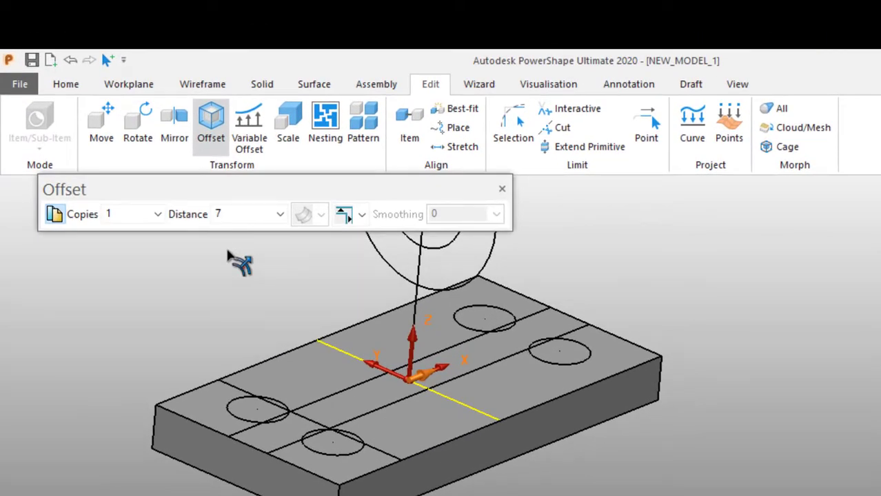
key("Return")
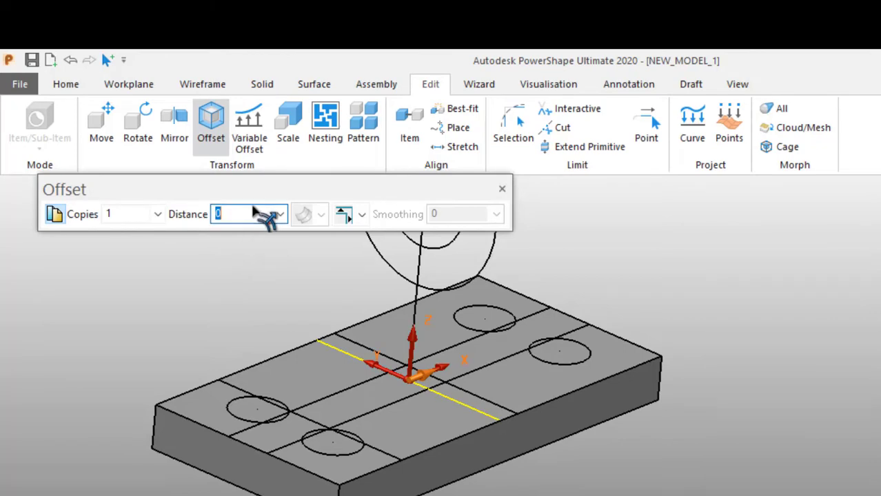
type("-7.5")
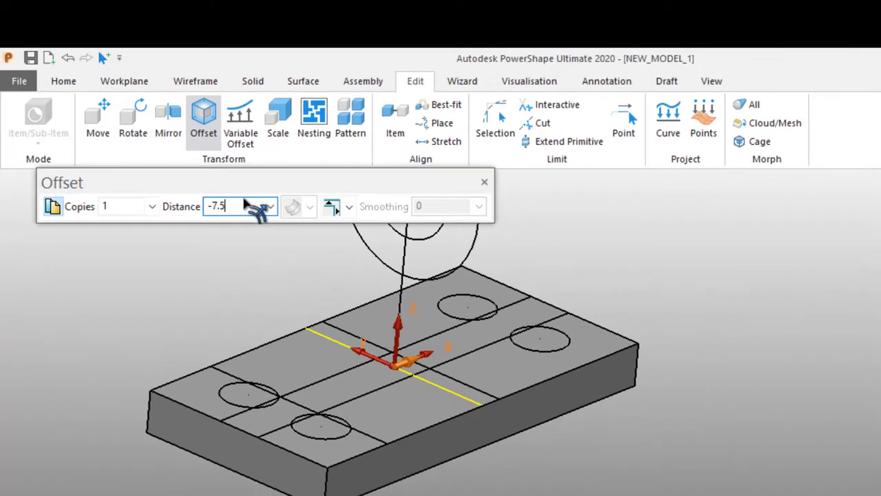
key("Return")
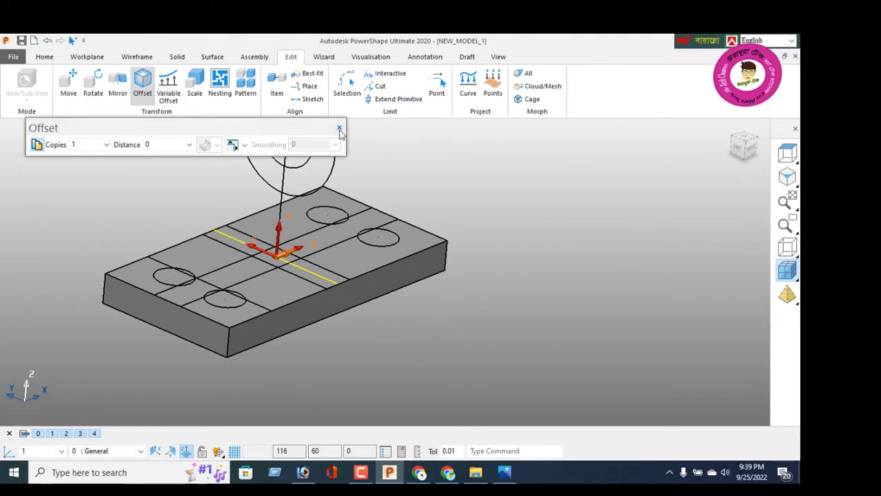
left_click(338, 128)
key("Delete")
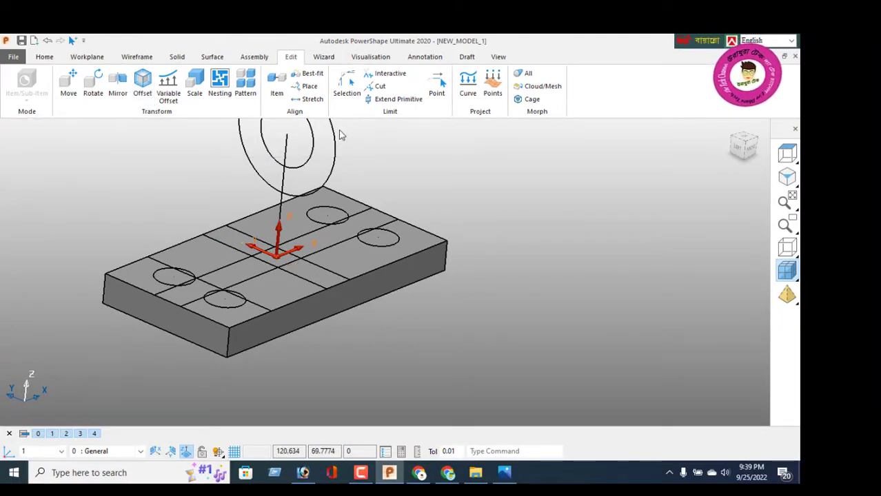
- Create and save a closed rectangular composite curve from the two offset lines and the plate edge segments between them
scroll(255, 196, "up", 1)
left_click(137, 57)
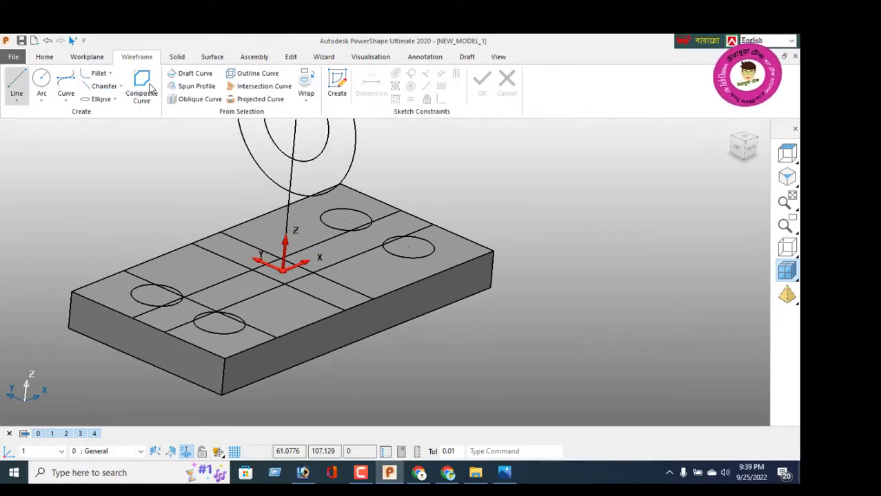
left_click(142, 88)
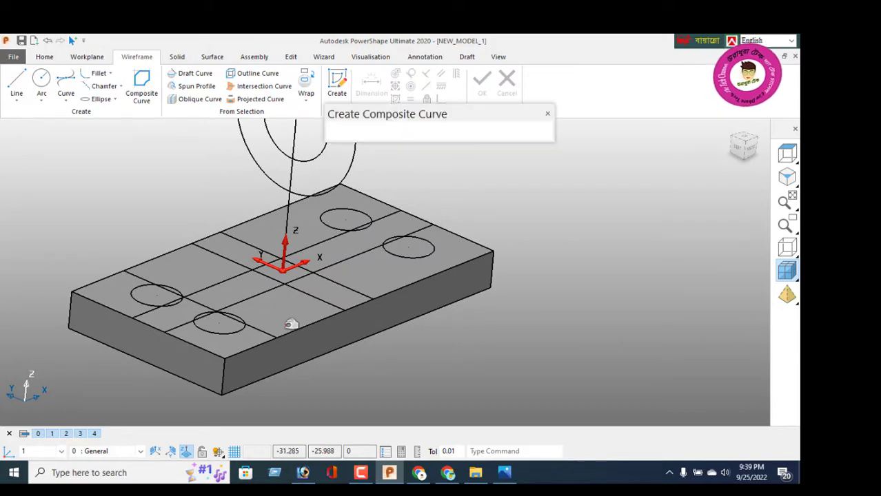
left_click(322, 298)
left_click(370, 303)
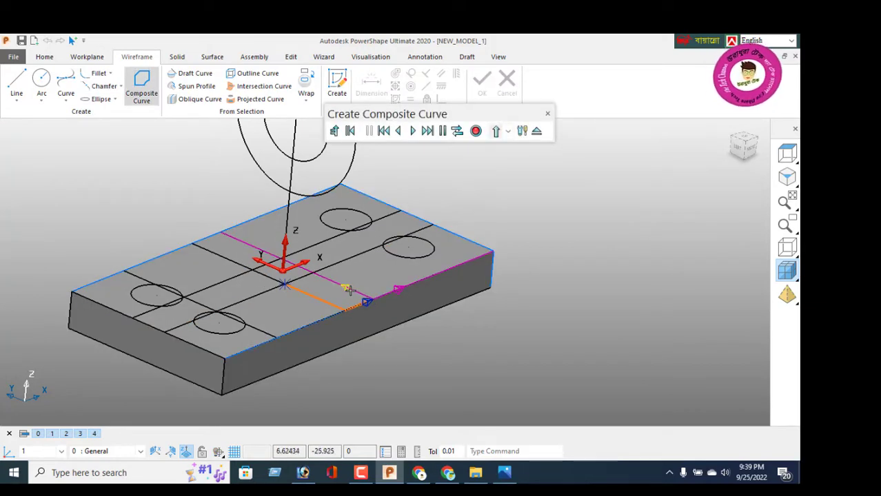
left_click(348, 290)
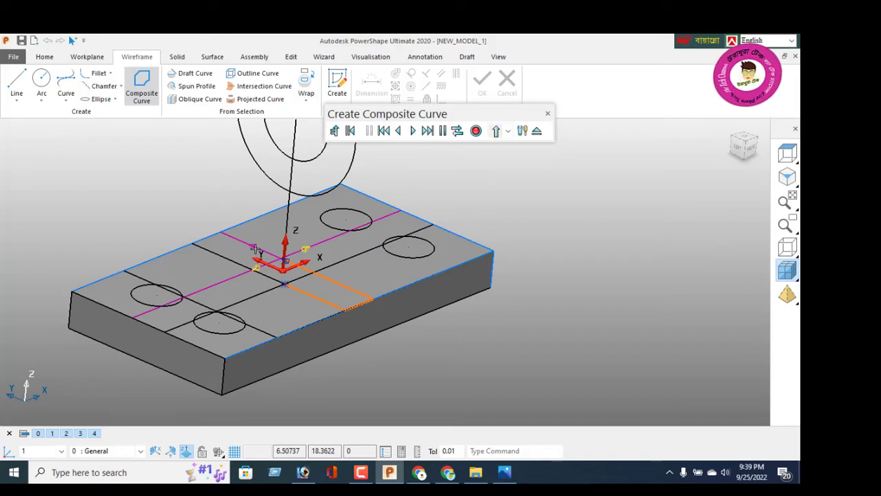
left_click(228, 241)
left_click(198, 242)
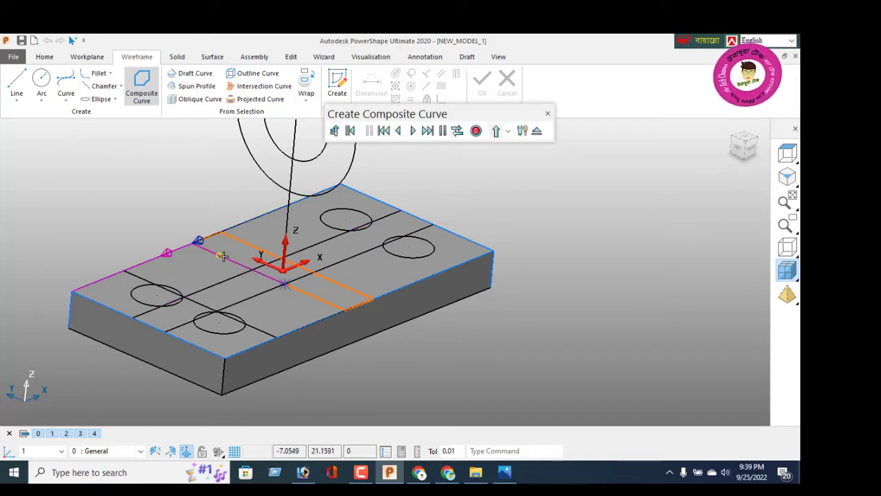
left_click(223, 256)
left_click(281, 284)
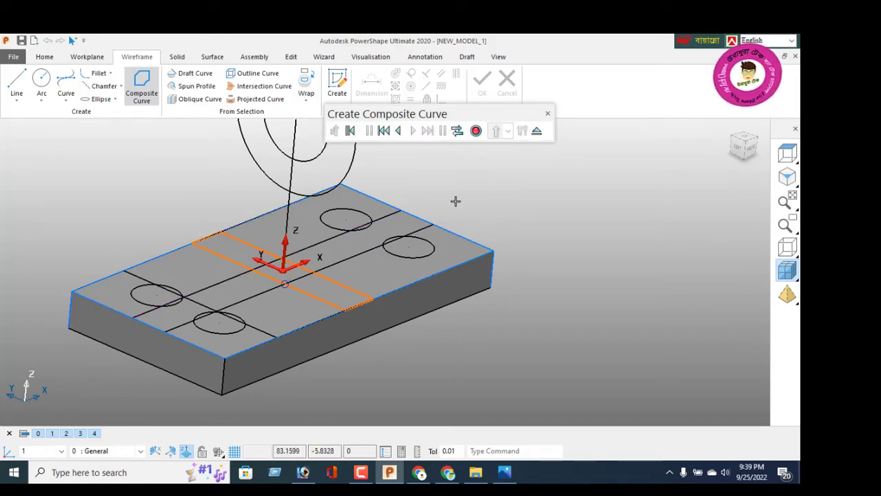
left_click(475, 133)
left_click(536, 131)
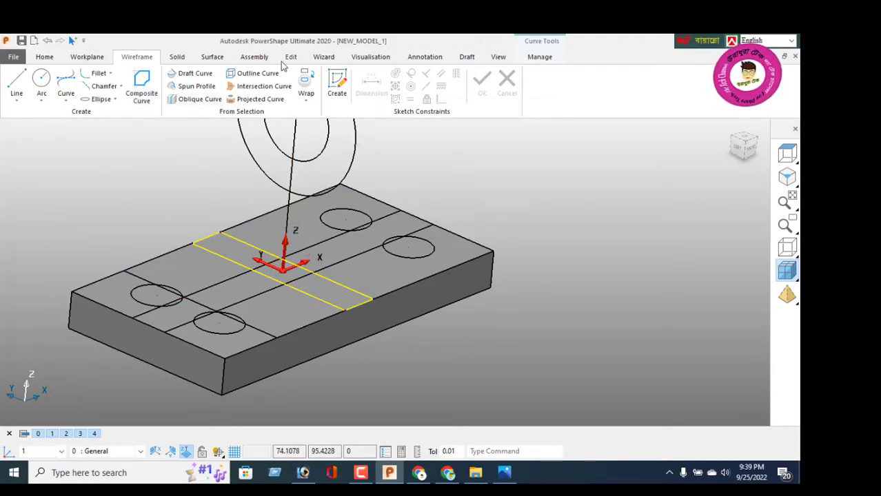
- Interactively trim away the segment of the vertical line between the outer and inner upright circles
left_click(290, 59)
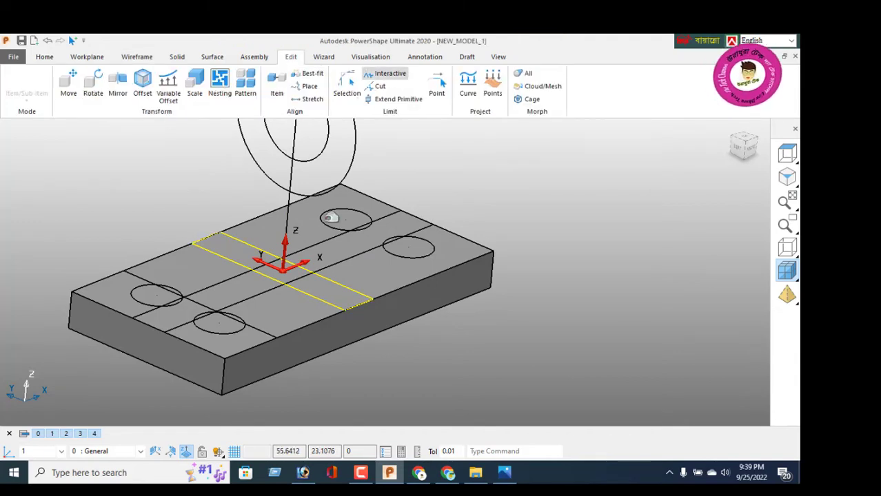
left_click(292, 173)
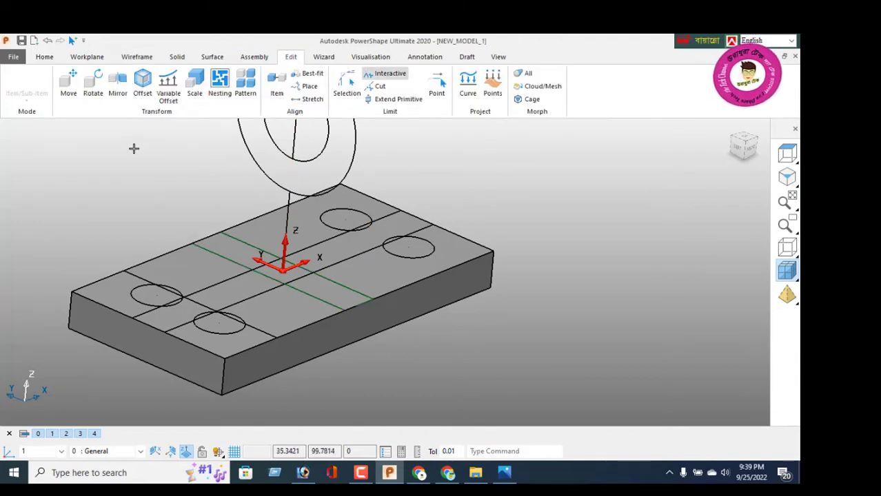
right_click(134, 148)
left_click(60, 159)
right_click(29, 158)
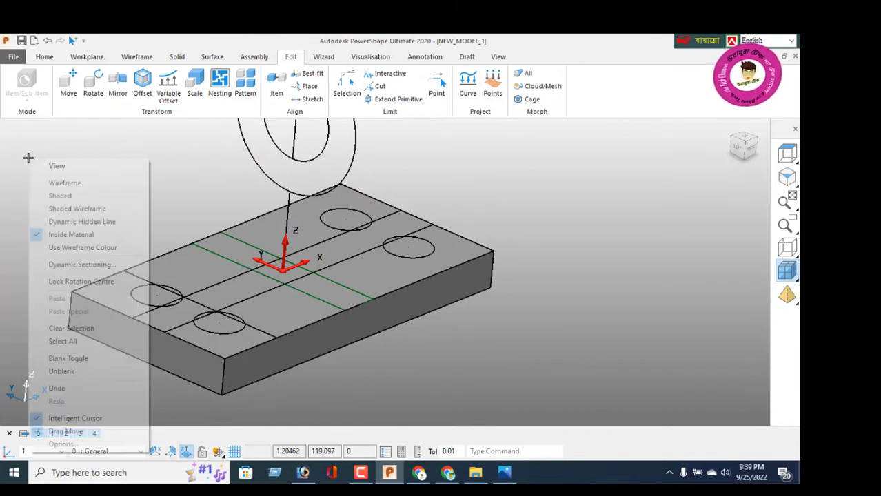
left_click(50, 167)
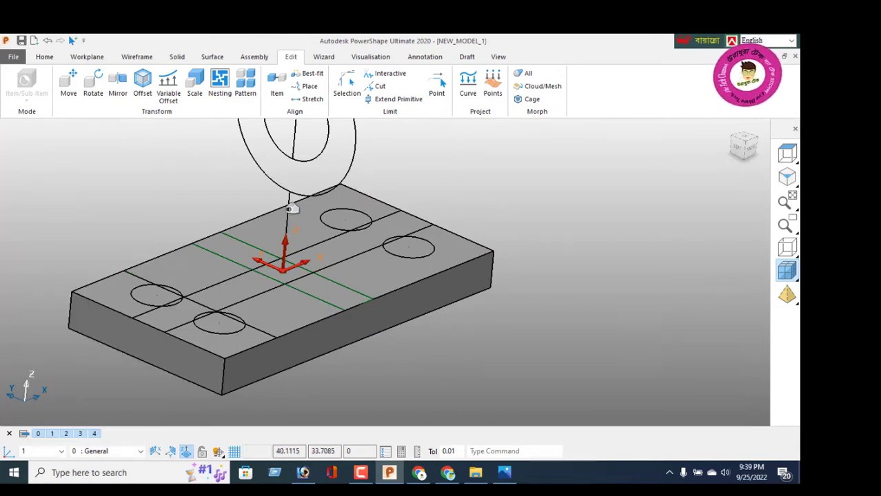
left_click(293, 211)
left_click(314, 236)
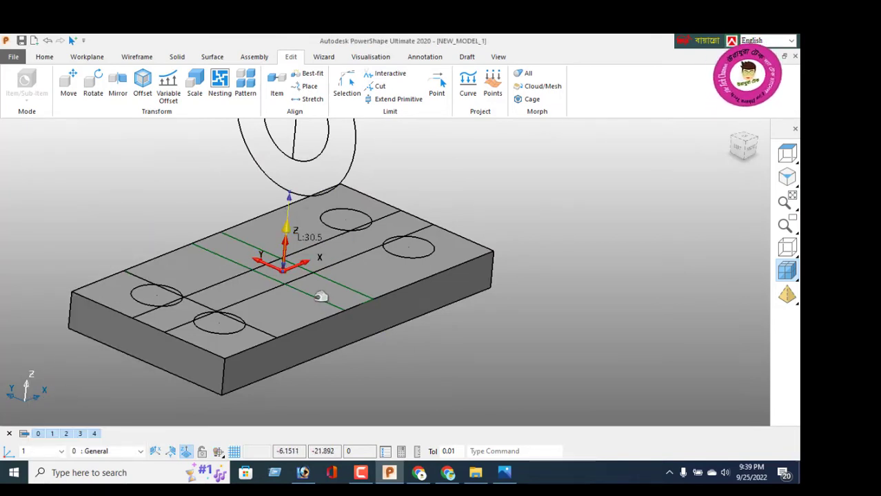
right_click(72, 174)
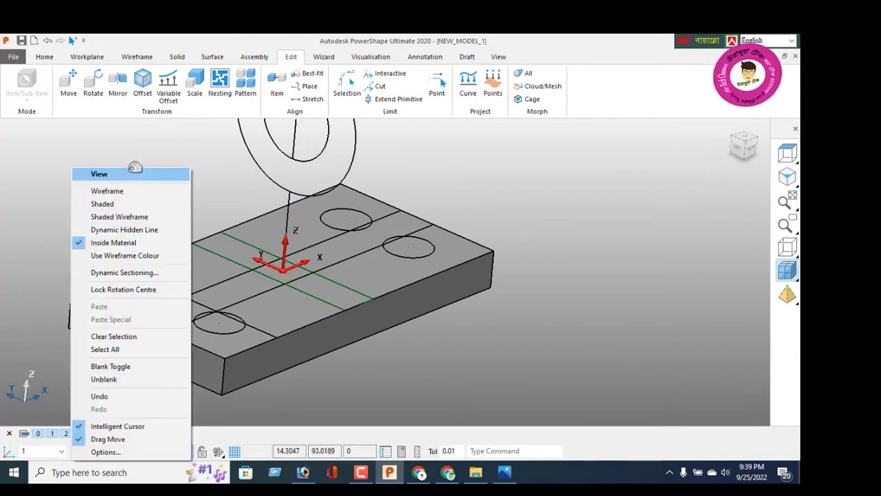
left_click(99, 175)
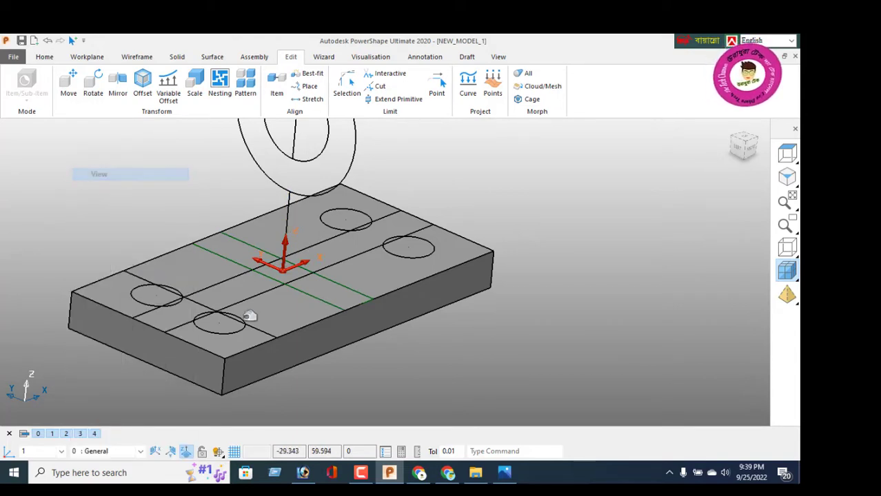
- Extrude the rectangular composite curve upwards from the plate's top face as a solid wall
left_click(342, 300)
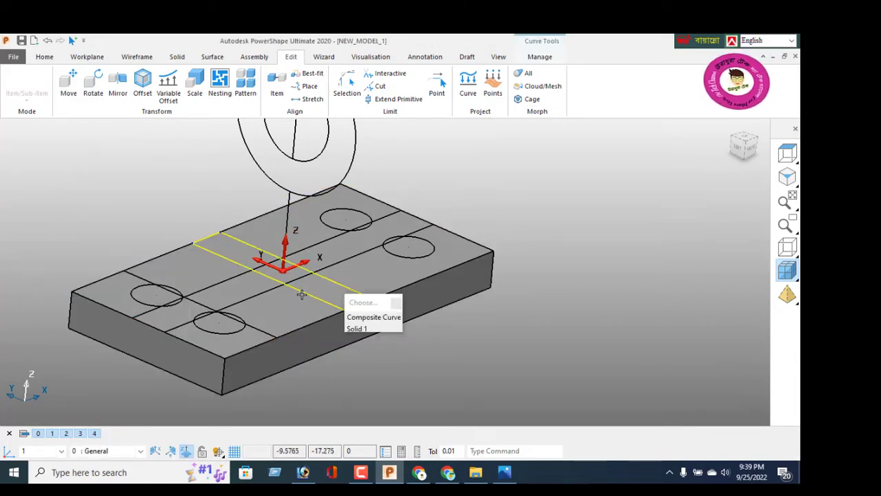
left_click(176, 56)
left_click(49, 83)
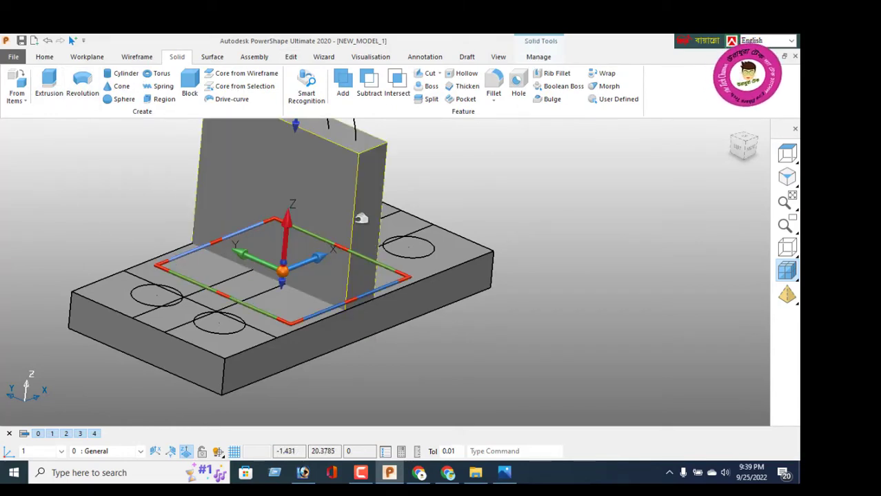
middle_click_drag(163, 257, 200, 260)
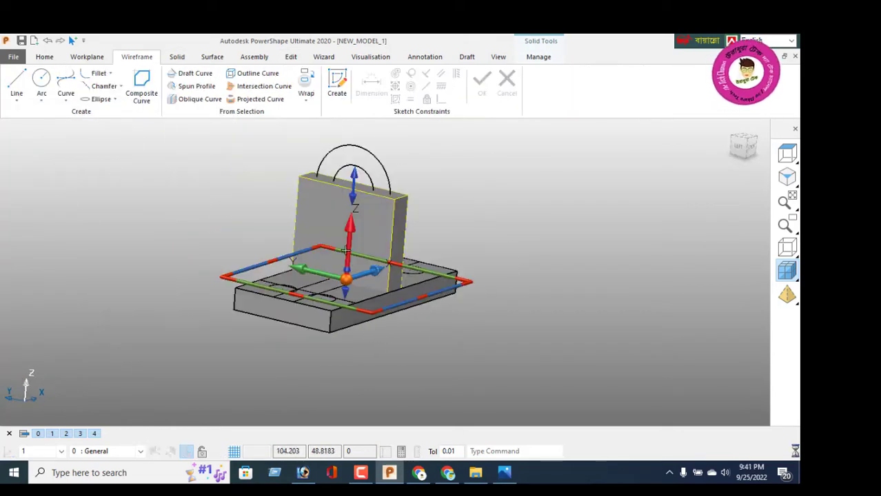
- Set the wall extrusion's Direction 1 length so its top face meets the upright circles' centre, and clear the selection
double_click(346, 250)
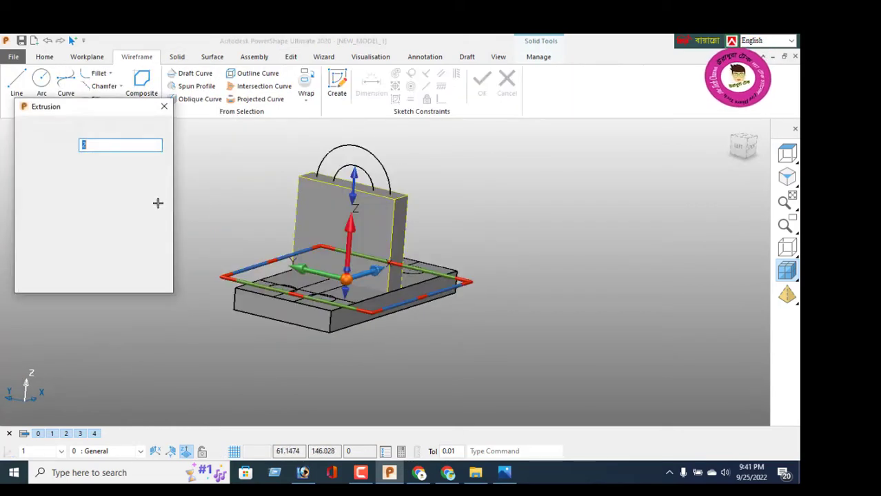
left_click_drag(118, 171, 83, 181)
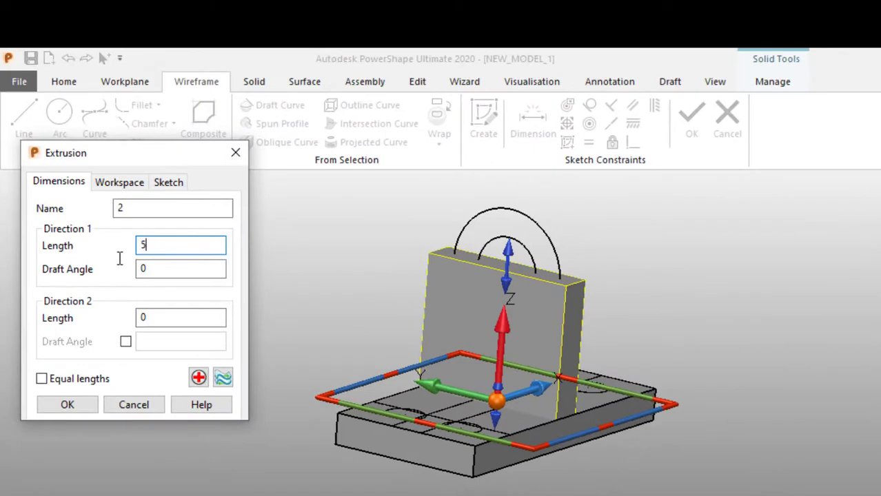
key("Return")
left_click(69, 405)
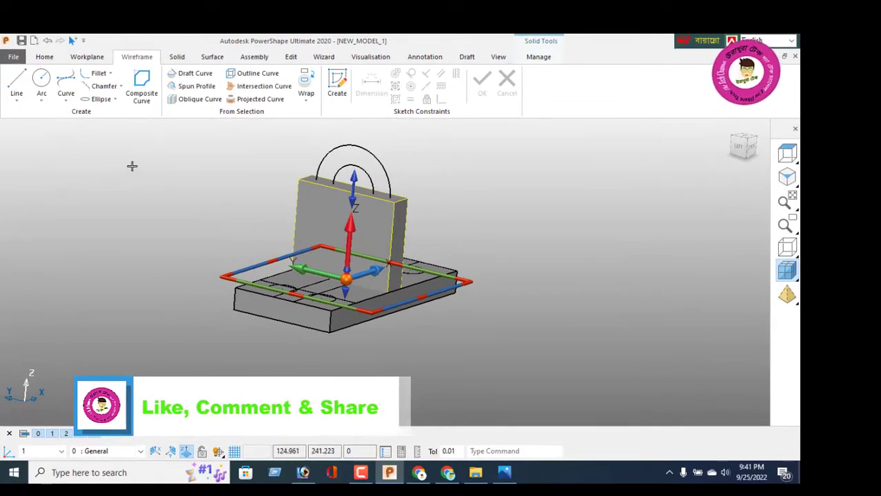
right_click(131, 166)
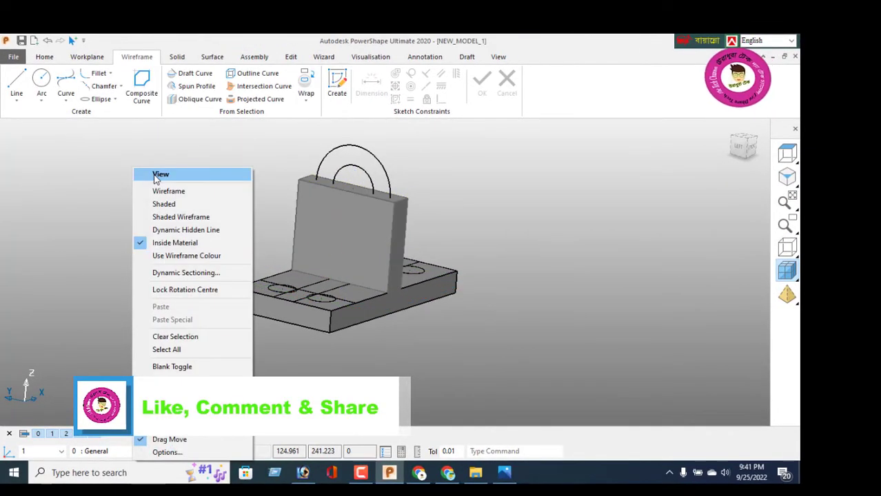
left_click(157, 173)
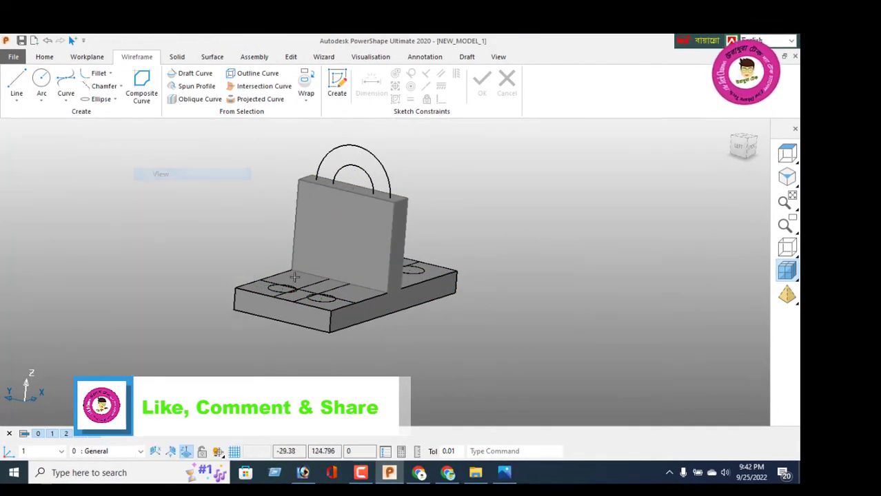
- Join the upright wall to the base plate with a Boolean addition and clear the selection
left_click(177, 58)
left_click(342, 86)
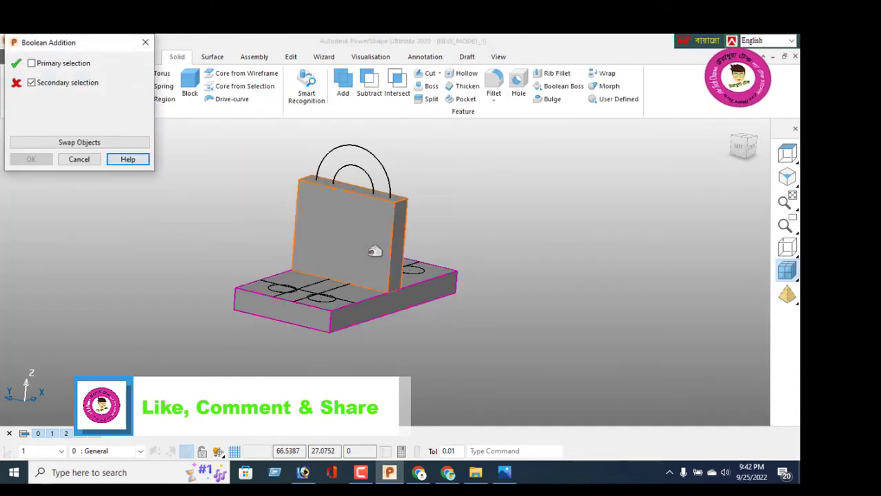
left_click(298, 231)
left_click(31, 160)
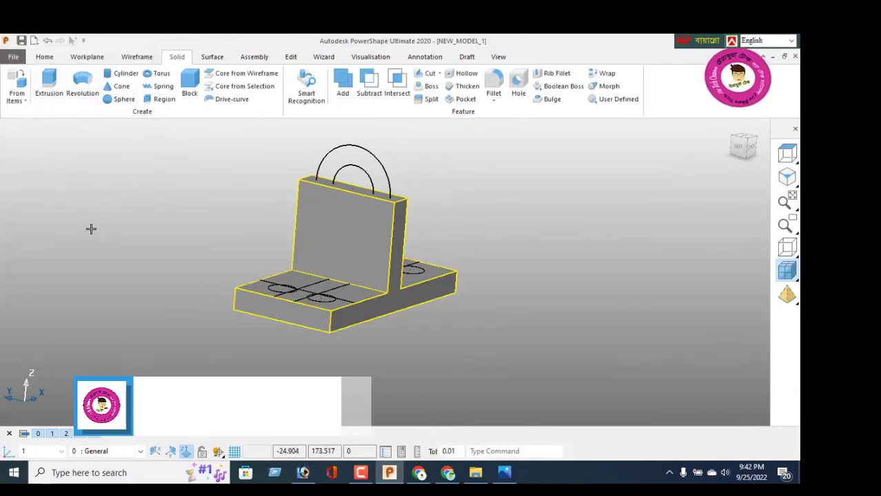
right_click(103, 169)
left_click(129, 171)
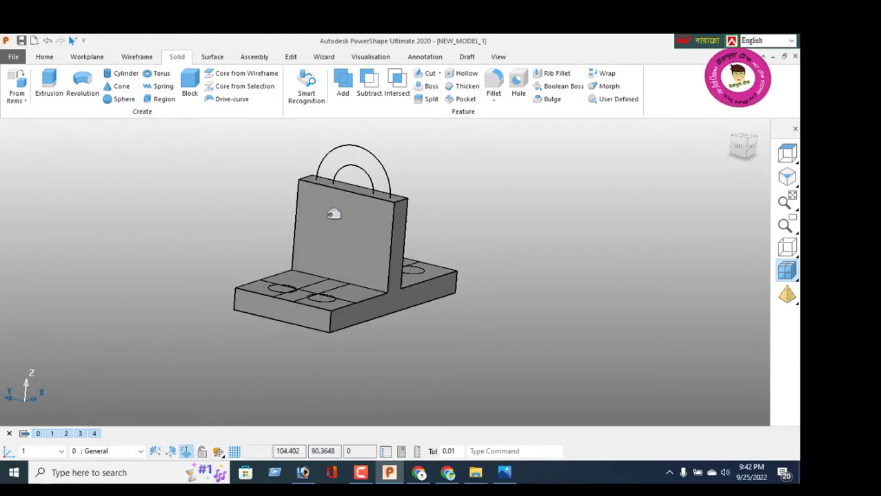
- Extrude the region between the two upright circles as a hollow cylinder, 22.5 mm with equal lengths in both directions
left_click(368, 176)
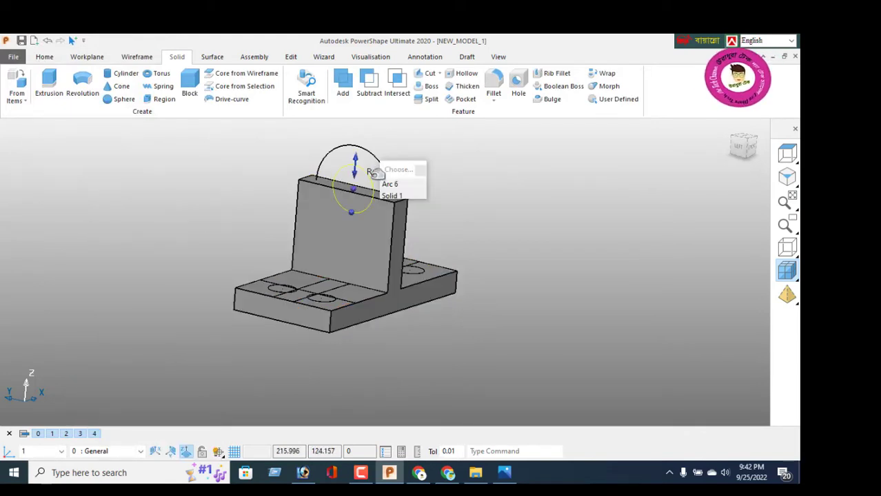
left_click(379, 156, "shift")
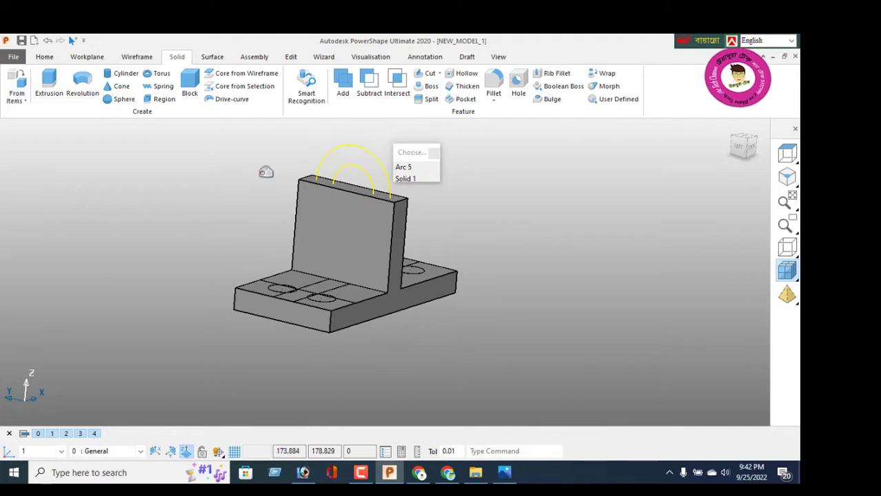
left_click(165, 104)
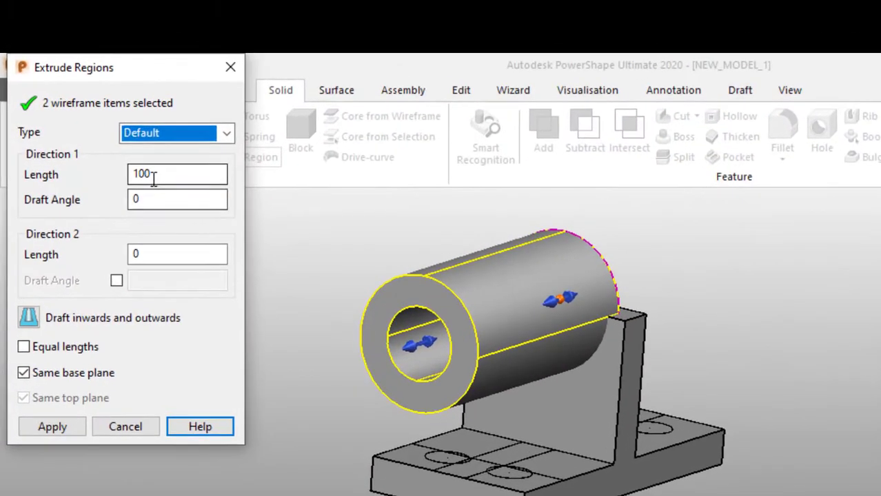
double_click(154, 176)
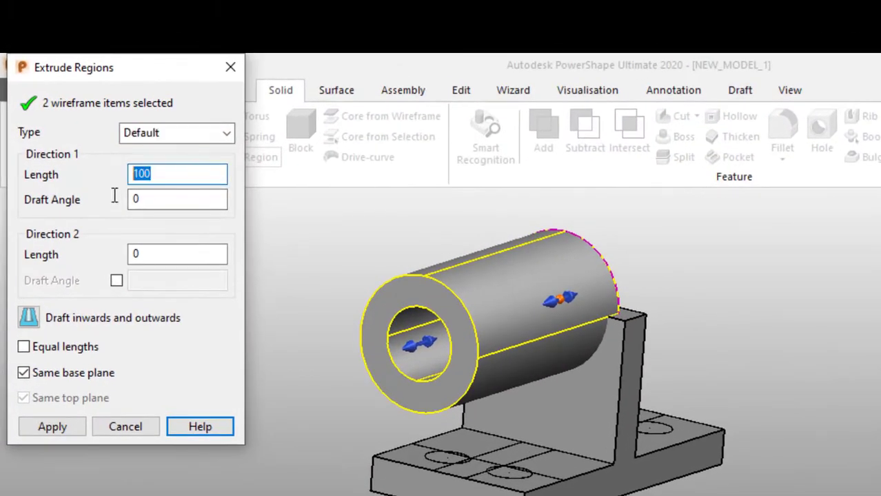
type("22.5")
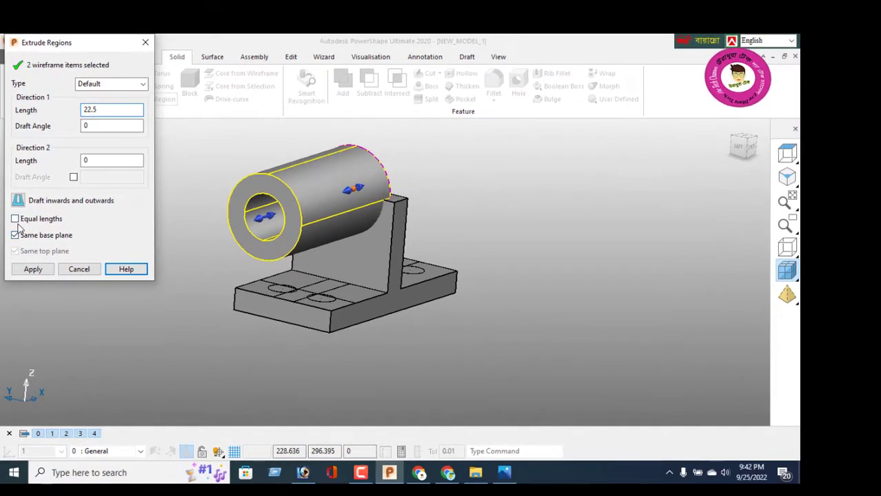
left_click(14, 219)
left_click(33, 270)
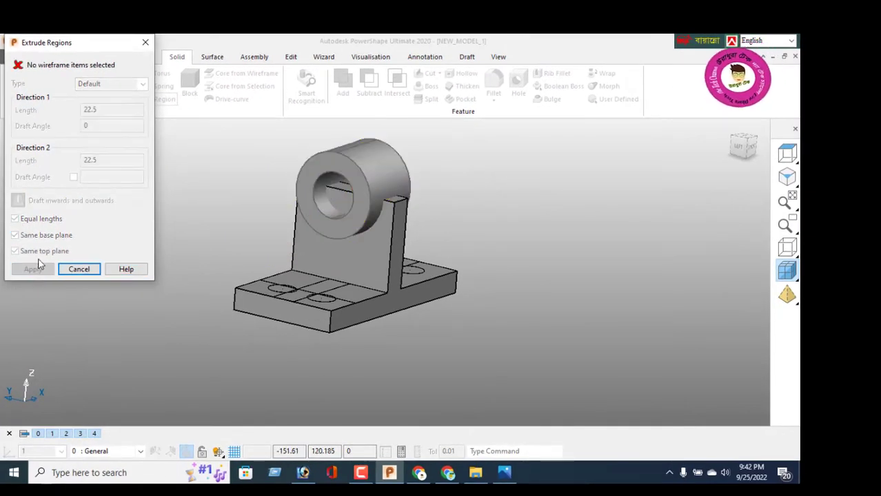
left_click(79, 269)
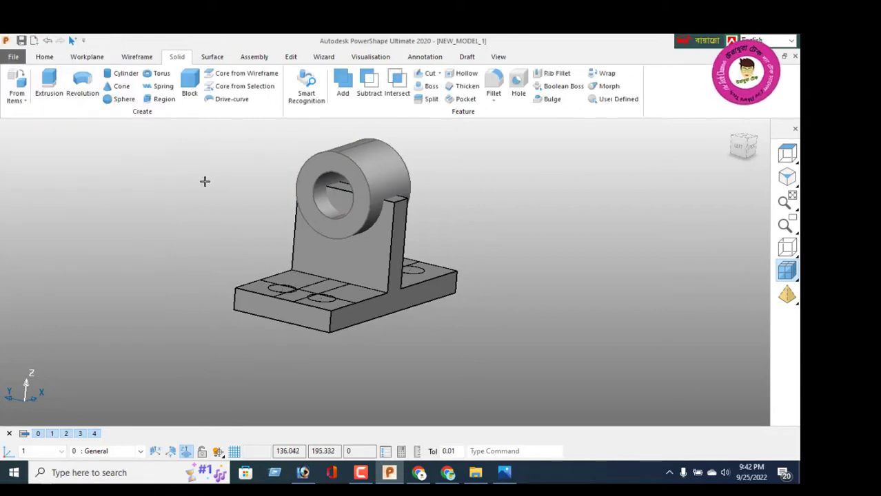
- Join the hollow cylinder to the bracket with a Boolean addition
left_click(343, 82)
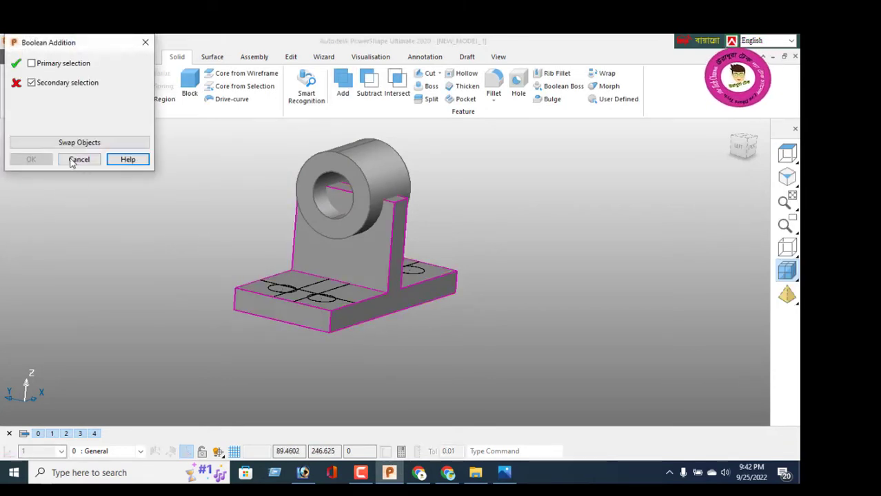
left_click(335, 206)
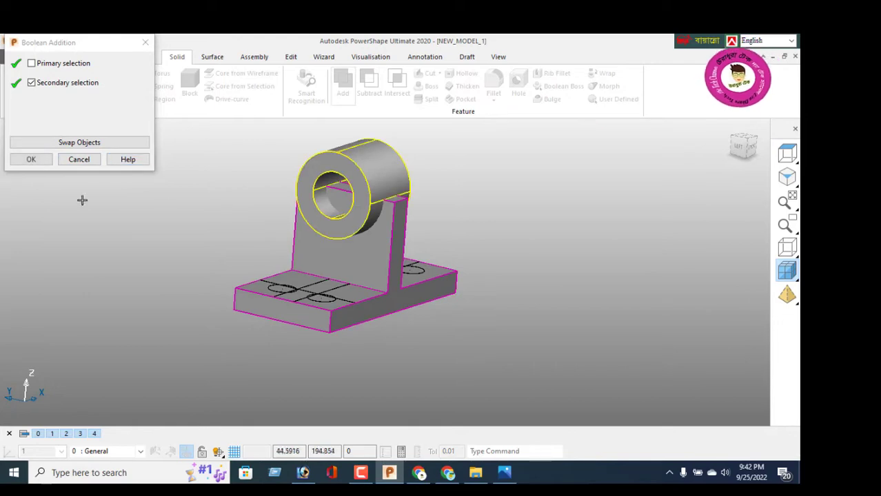
left_click(32, 159)
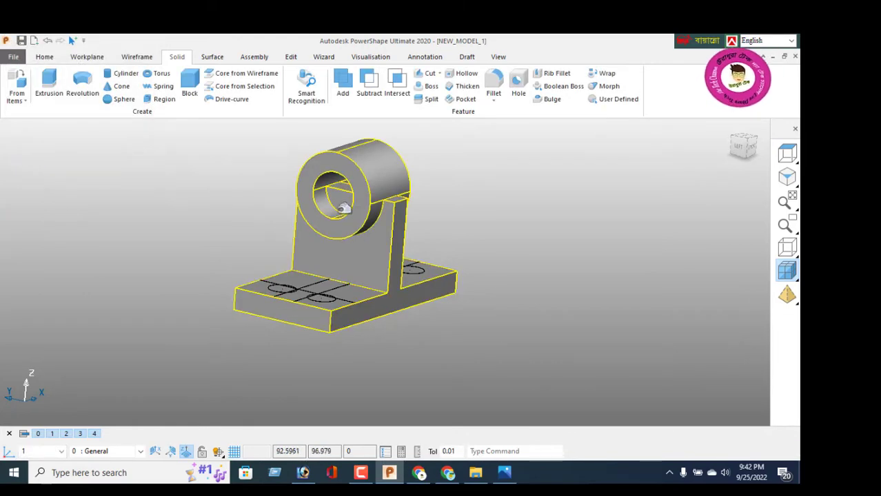
- Create and save a composite curve from the circular bore edge on the cylinder's front face
middle_click_drag(341, 203, 377, 189)
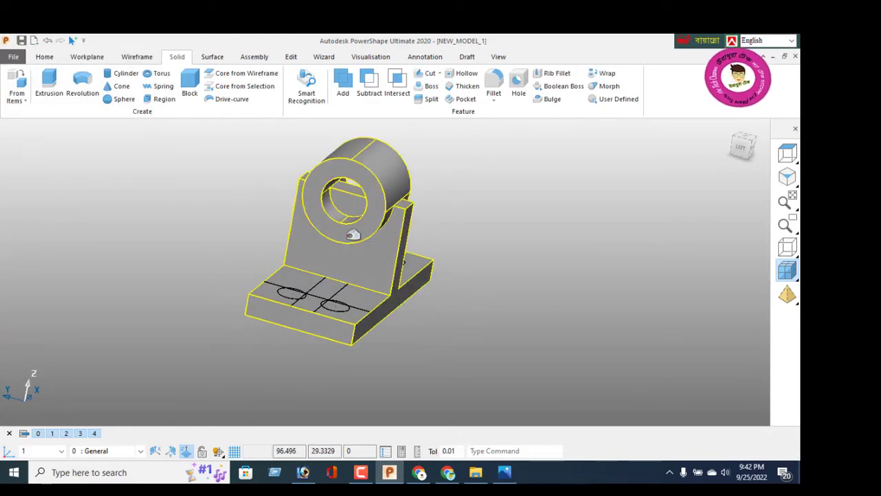
left_click(137, 57)
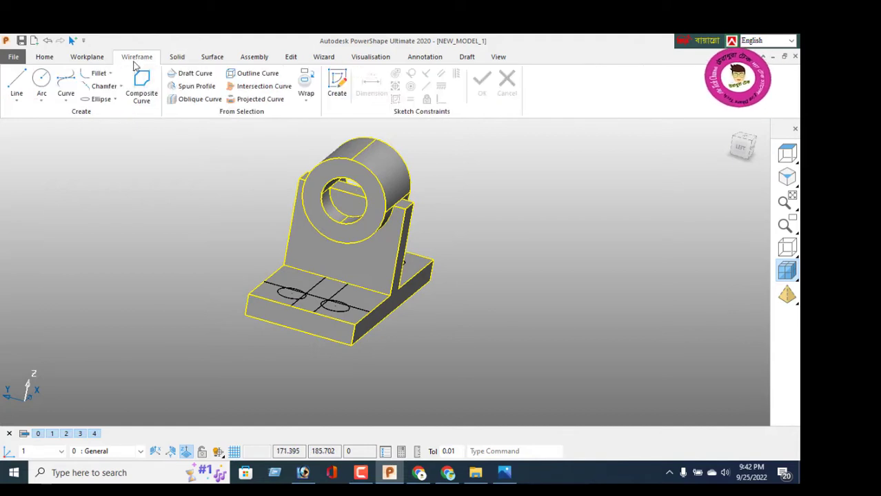
left_click(141, 86)
scroll(327, 217, "up", 1)
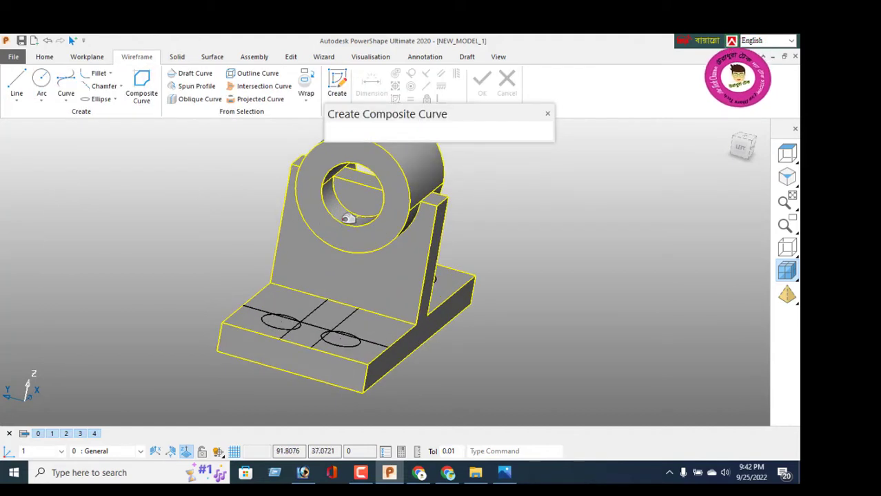
left_click(347, 220)
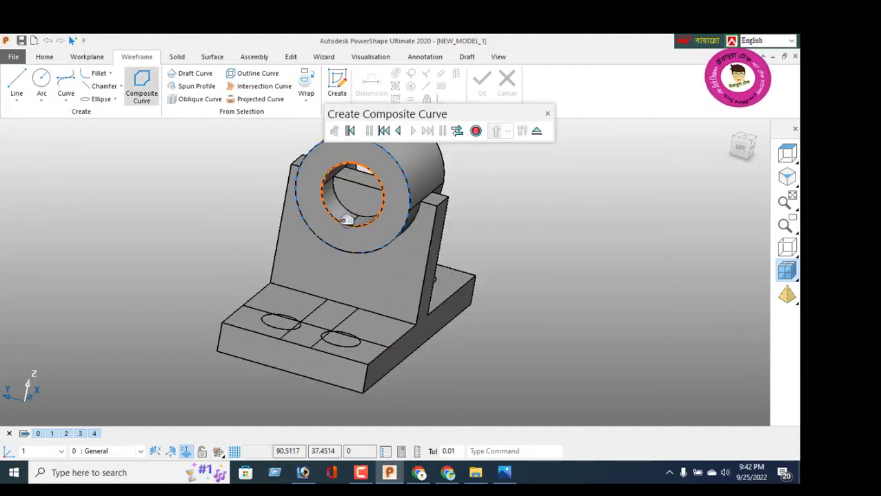
left_click(476, 131)
left_click(540, 132)
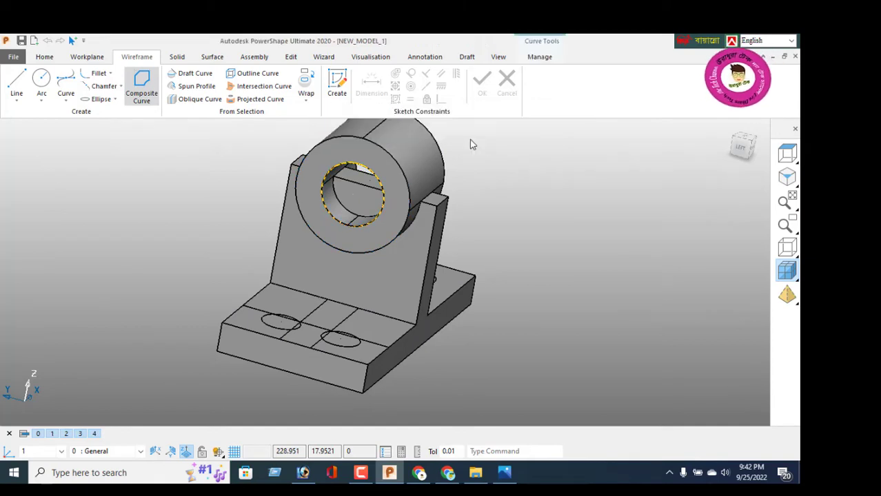
- Try a solid boss from the bore curve with its height set to 69 through the cylinder, and undo it
left_click(177, 57)
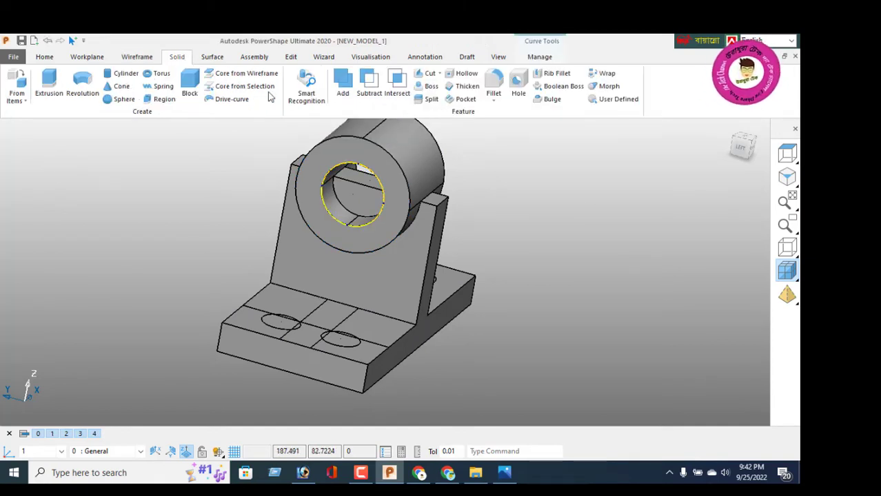
left_click(429, 86)
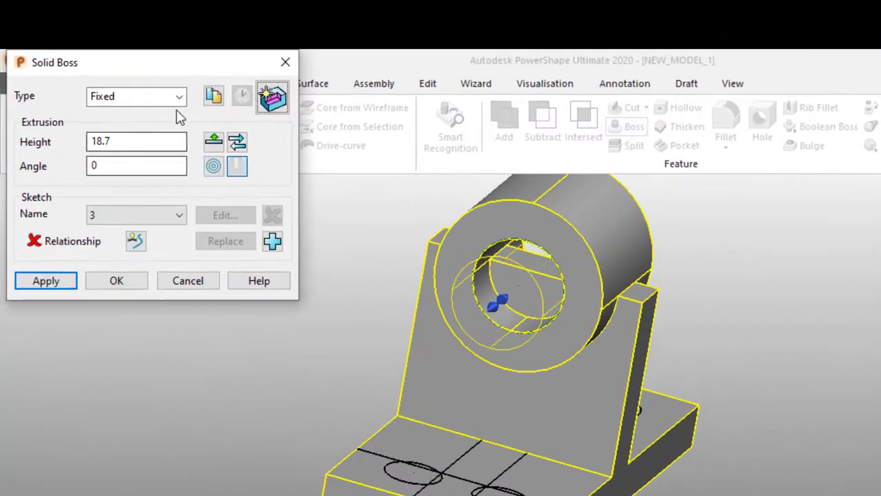
middle_click_drag(567, 350, 376, 409)
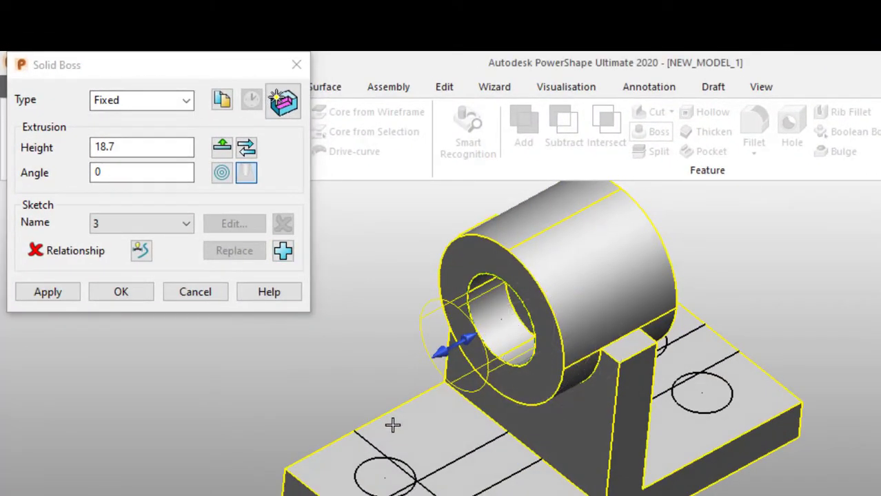
left_click_drag(476, 338, 682, 221)
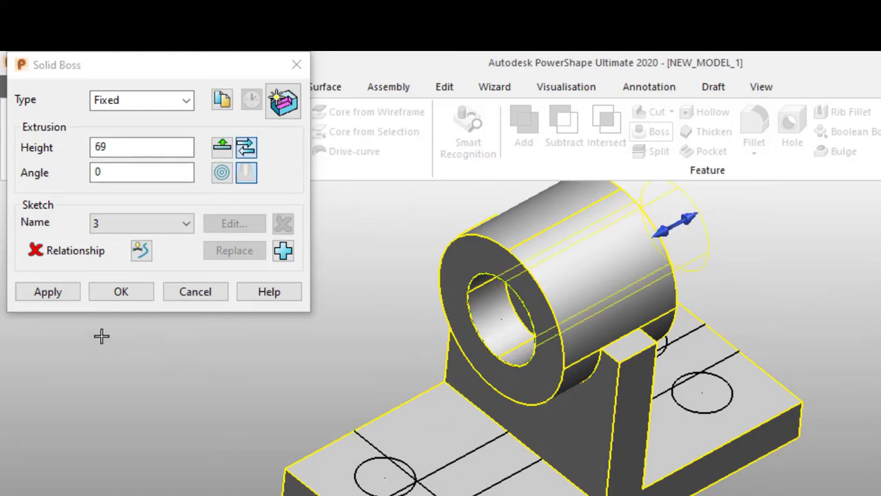
left_click(64, 294)
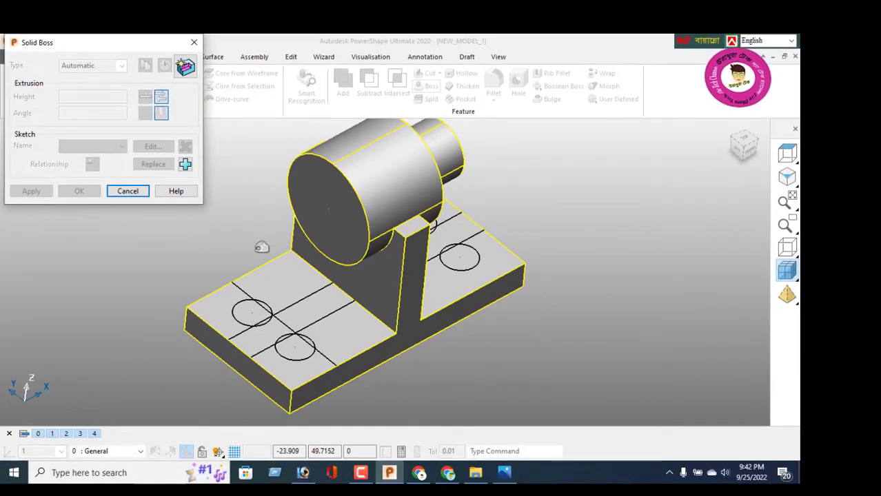
middle_click_drag(419, 171, 285, 215)
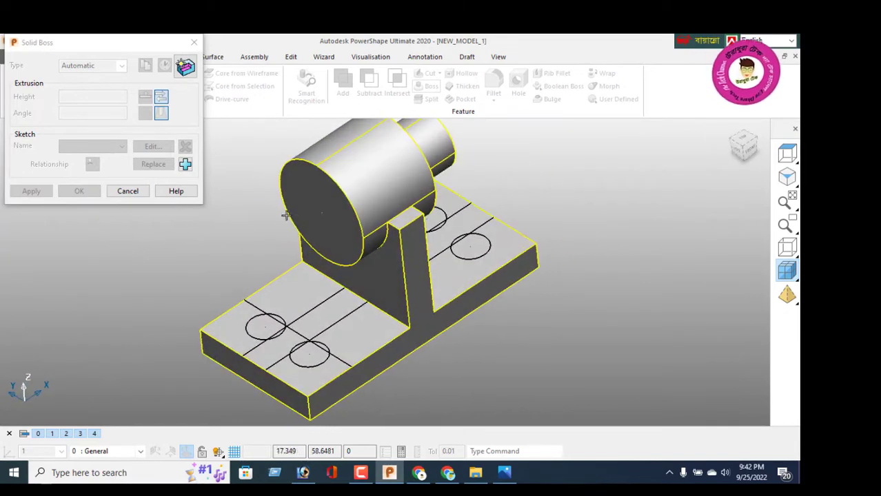
left_click(127, 191)
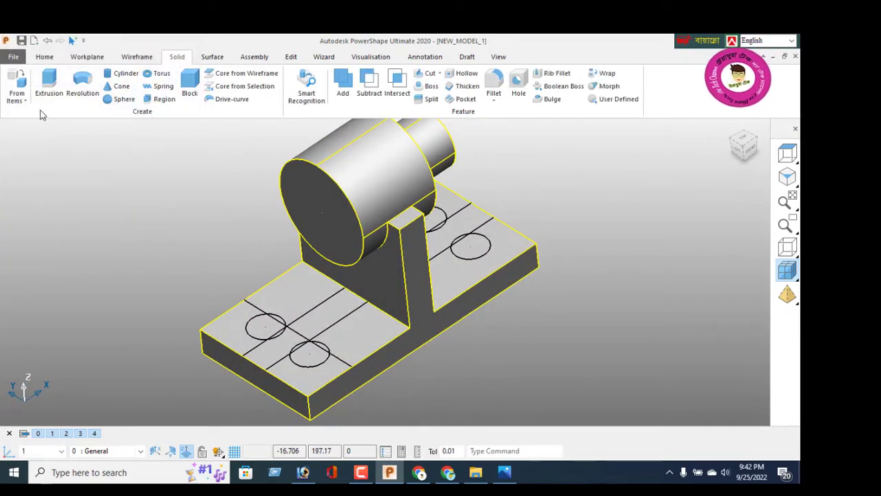
left_click(48, 41)
- Clear the selection and create a composite curve again around the bore's front edge
middle_click_drag(359, 205, 348, 205)
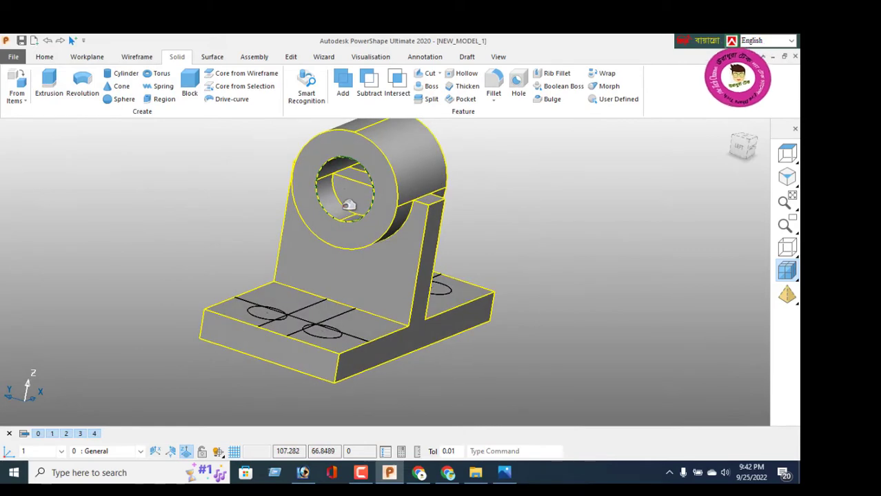
left_click(322, 213)
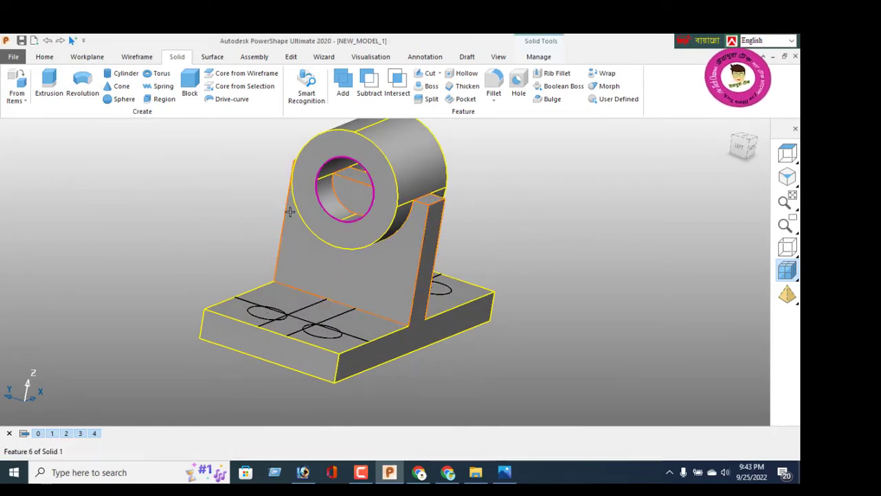
right_click(152, 180)
left_click(180, 176)
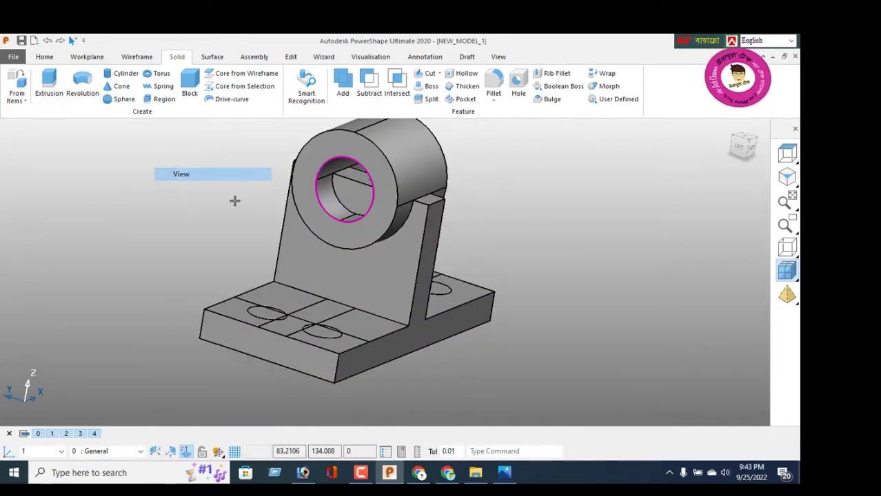
left_click(136, 57)
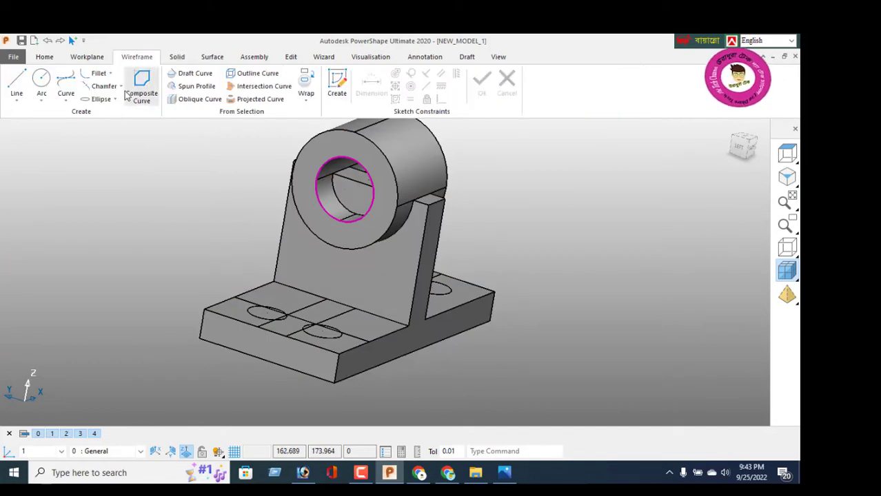
left_click(141, 85)
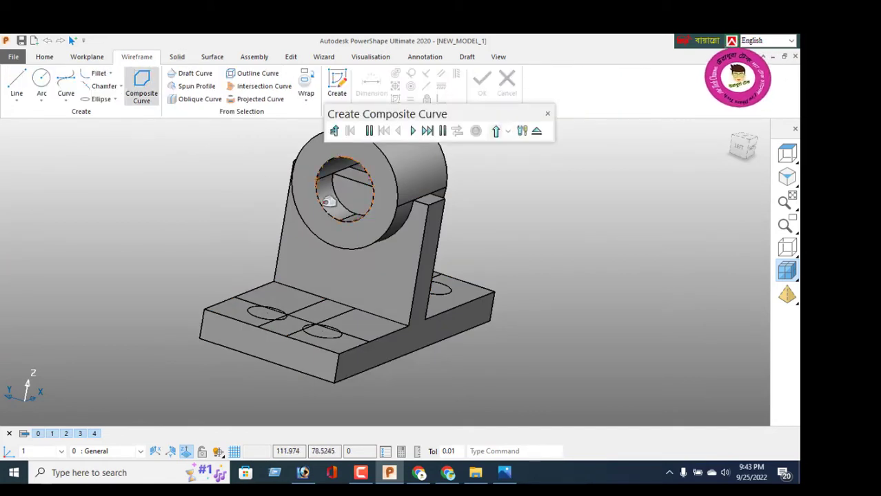
left_click(539, 133)
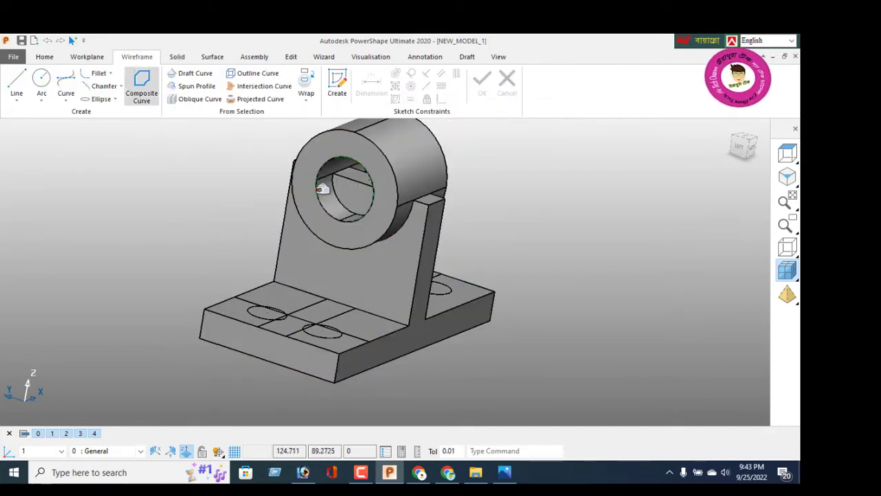
- Select the bore's composite curve and extrude it as a solid cylinder through the boss
left_click(321, 182)
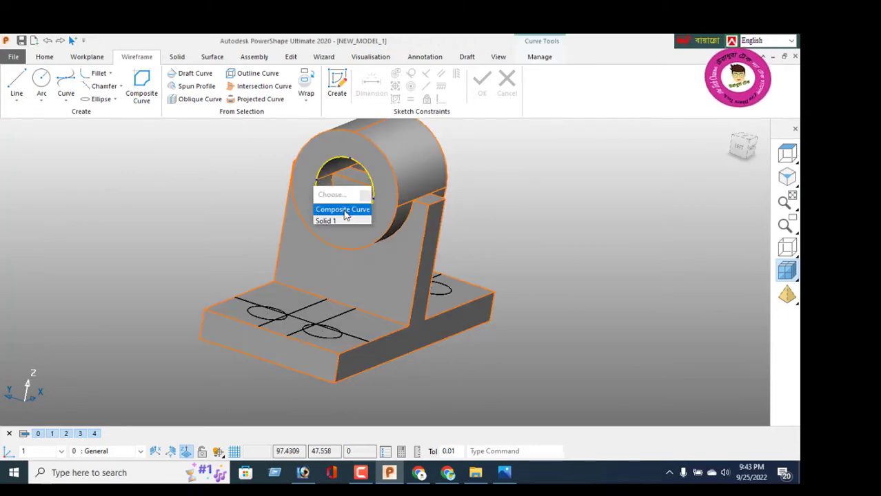
left_click(342, 210)
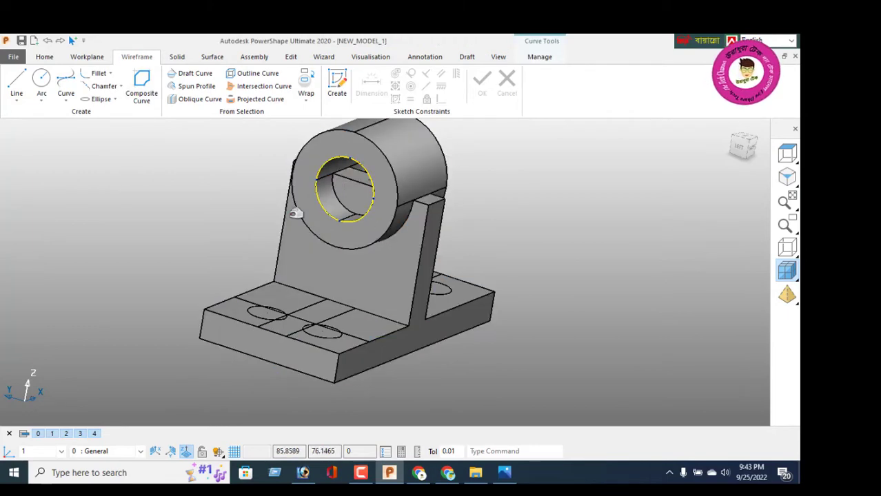
left_click(177, 58)
left_click(57, 98)
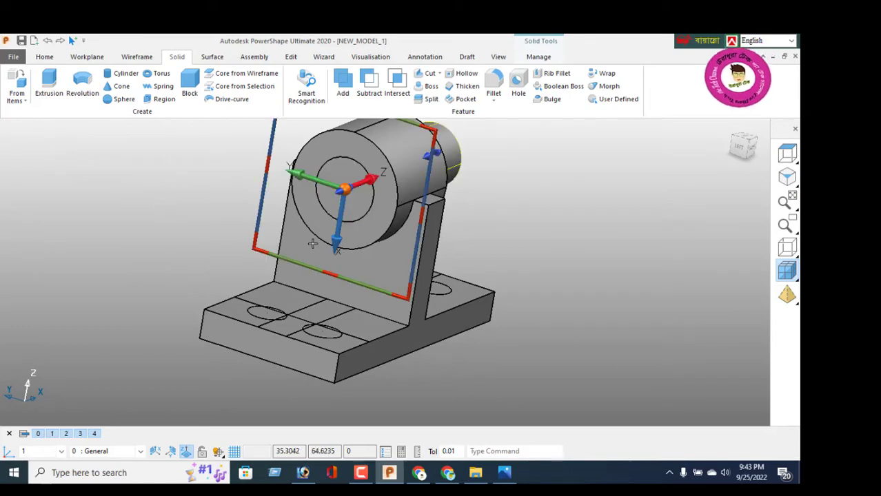
- Give the bore extrusion equal lengths in both directions and subtract it from the bracket
middle_click_drag(311, 239, 234, 242)
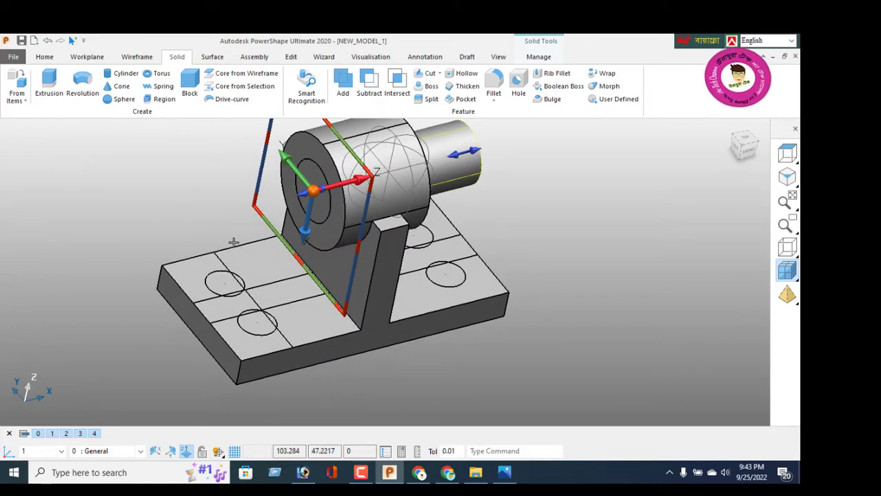
double_click(456, 169)
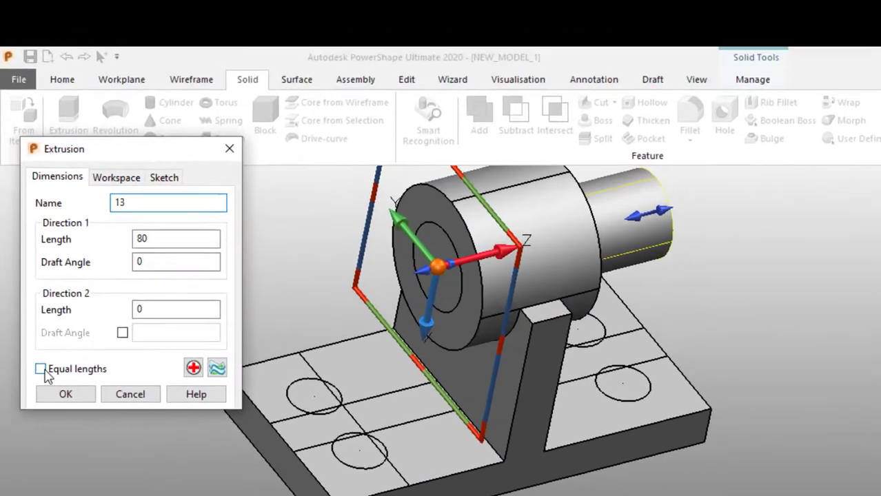
left_click(31, 268)
left_click(88, 451)
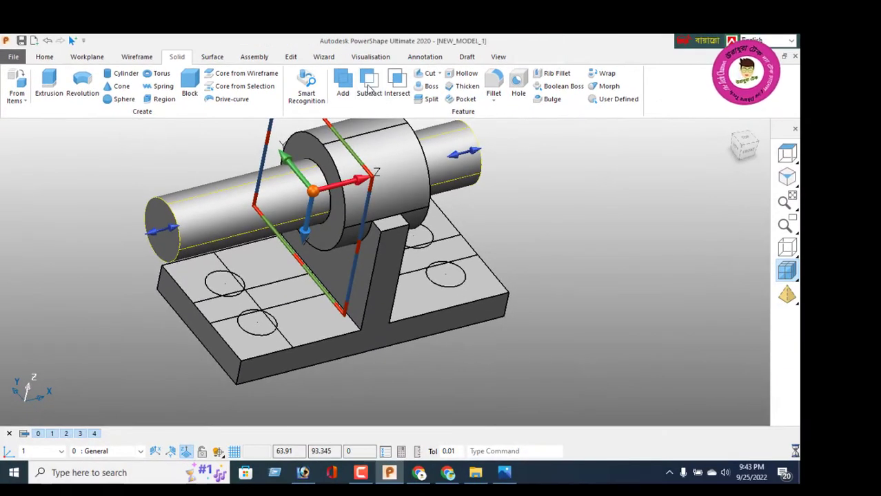
left_click(370, 89)
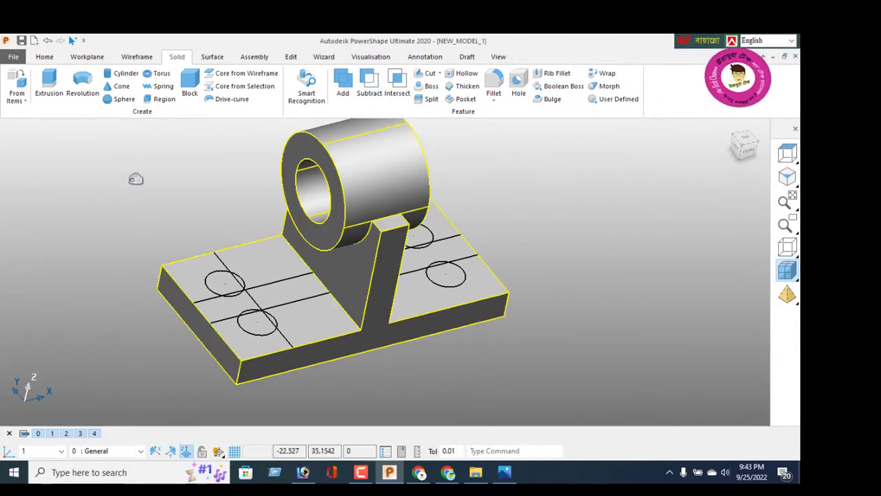
- Clear the selection and draw a line up the upright wall's end edge from its bottom corner to the edge's midpoint
left_click(136, 177)
right_click(108, 149)
left_click(147, 156)
middle_click_drag(260, 195, 393, 276)
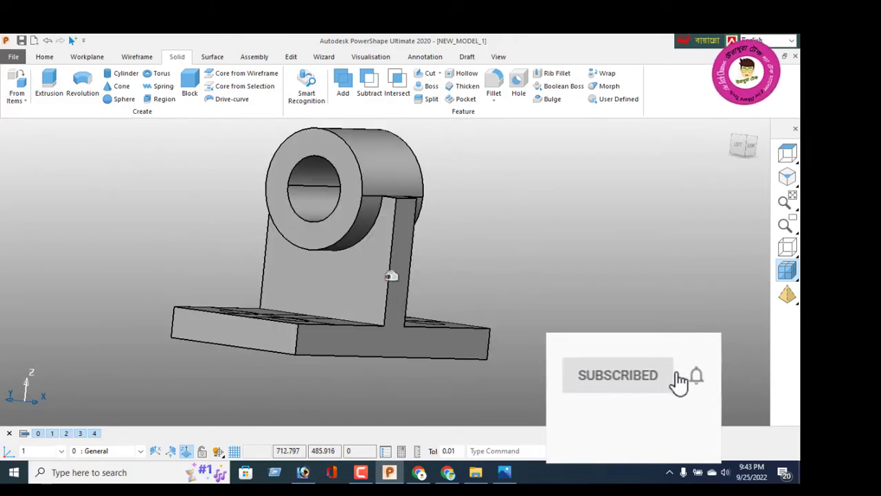
left_click(132, 57)
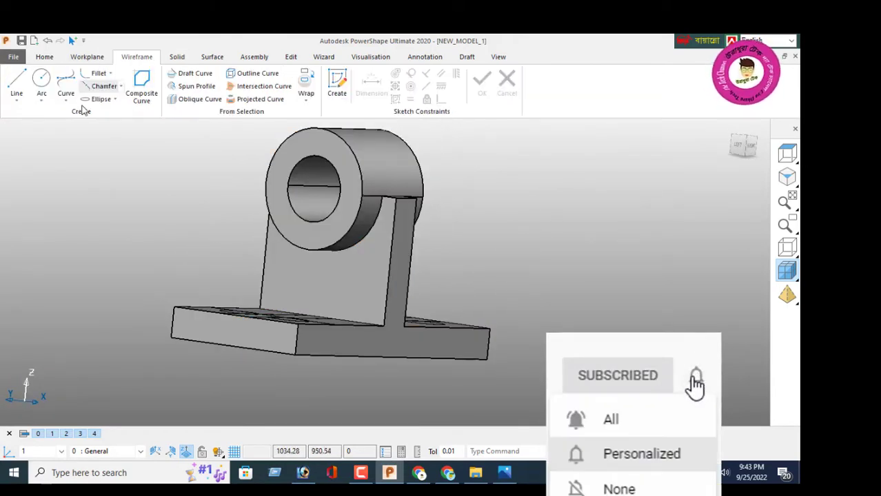
left_click(385, 325)
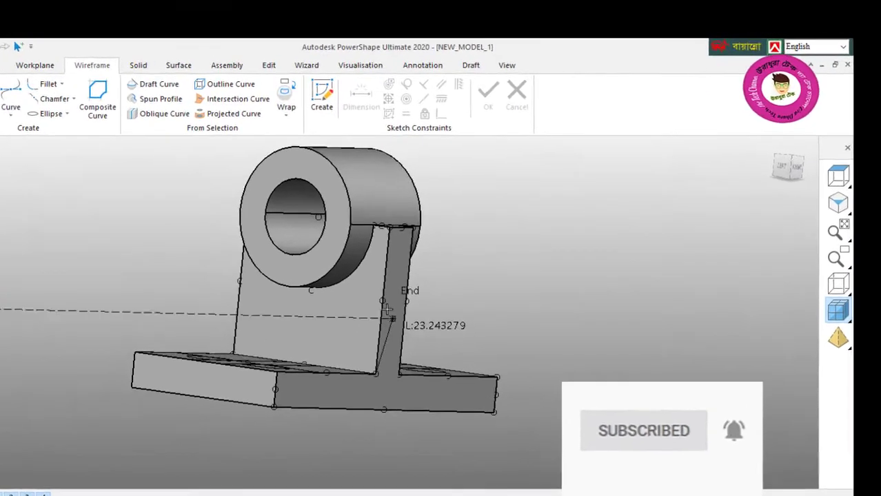
left_click(382, 301)
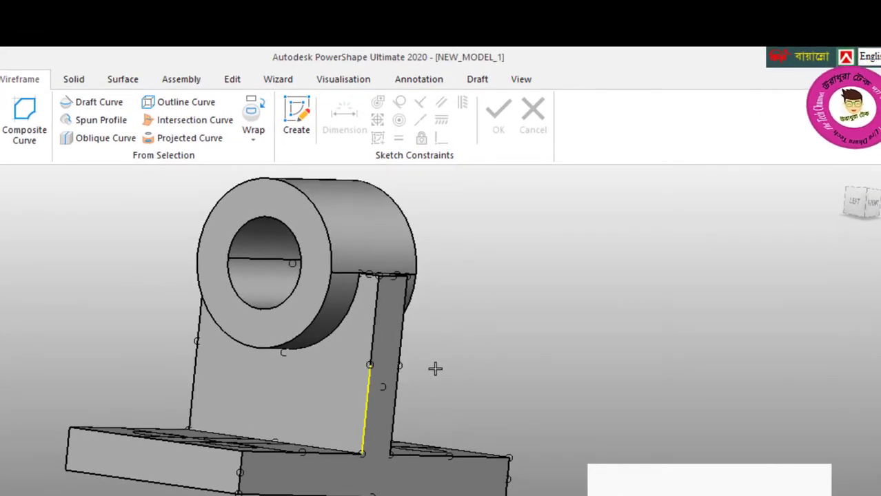
right_click(542, 238)
left_click(568, 245)
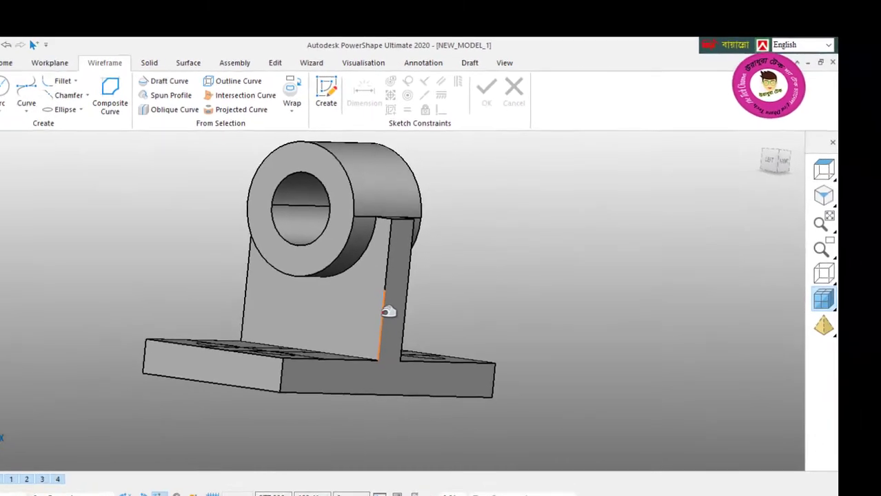
- Set the length of the vertical line on the wall's edge to 22
left_click(382, 310)
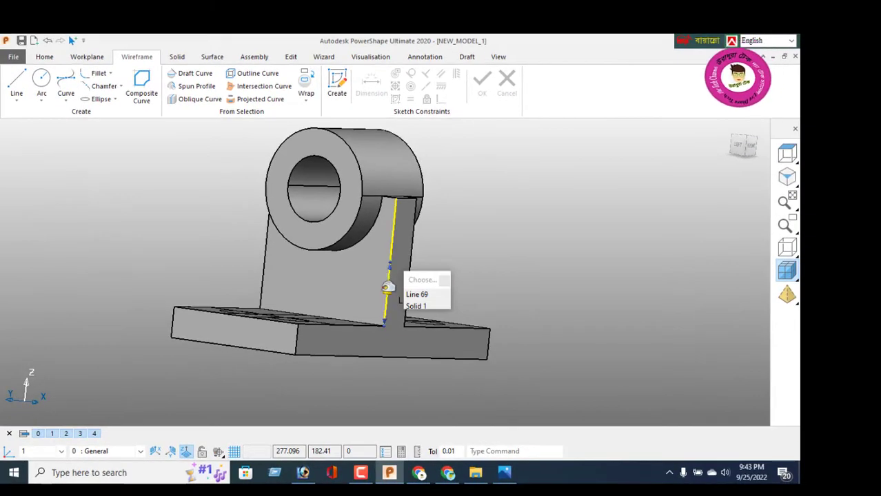
double_click(388, 288)
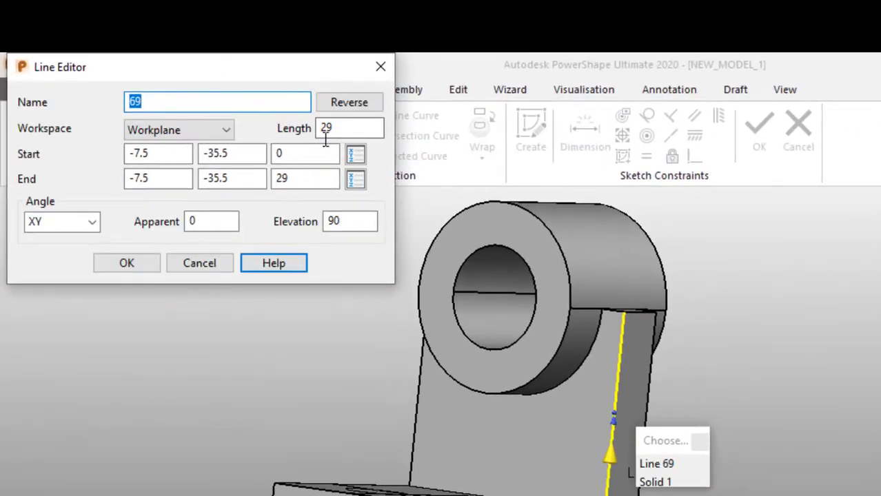
double_click(325, 135)
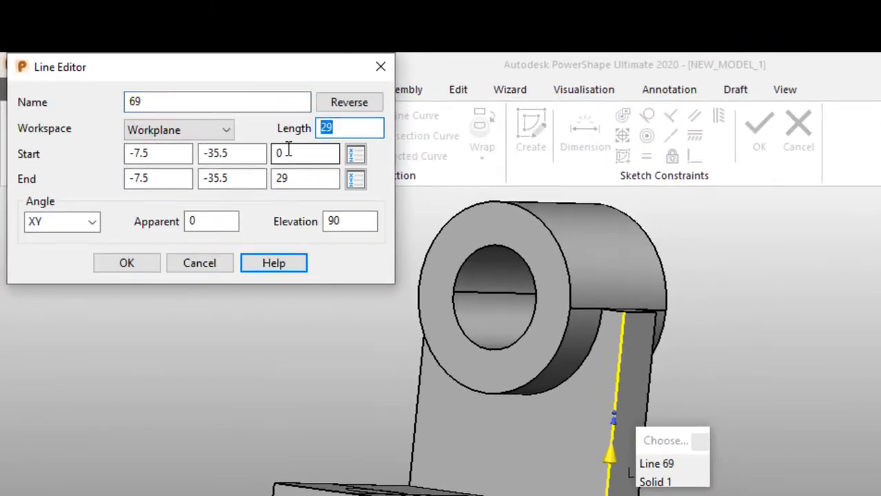
type("22")
left_click(127, 265)
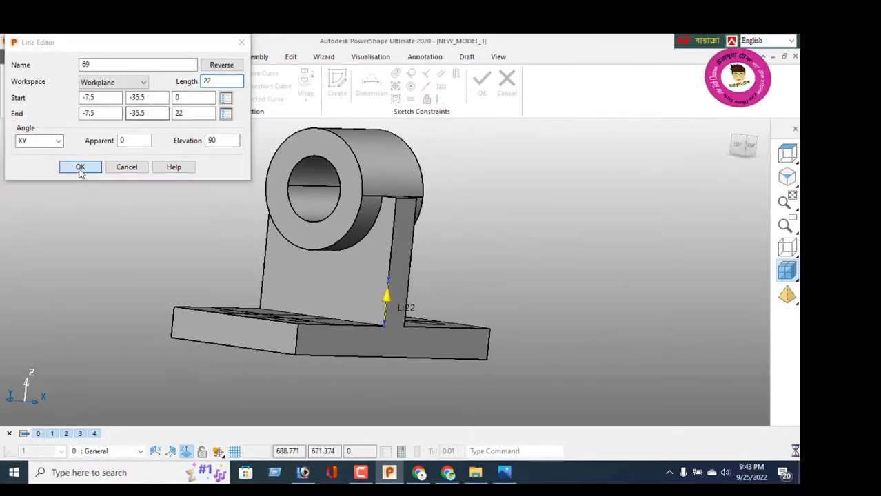
- Draw a sloping line from the upper end of the 22 mm line to the top corner where the wall meets the boss
left_click(16, 90)
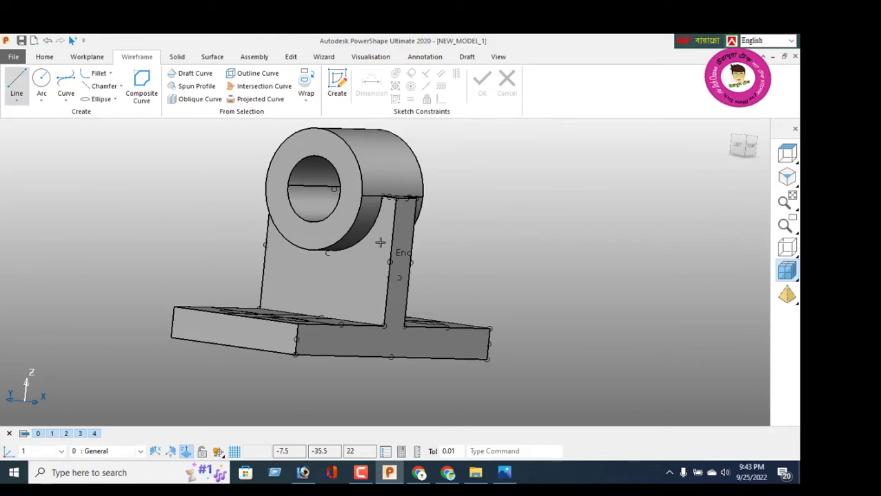
left_click(381, 197)
mouse_move(385, 235)
middle_mouse_down()
mouse_move(508, 281)
mouse_move(512, 292)
middle_mouse_up()
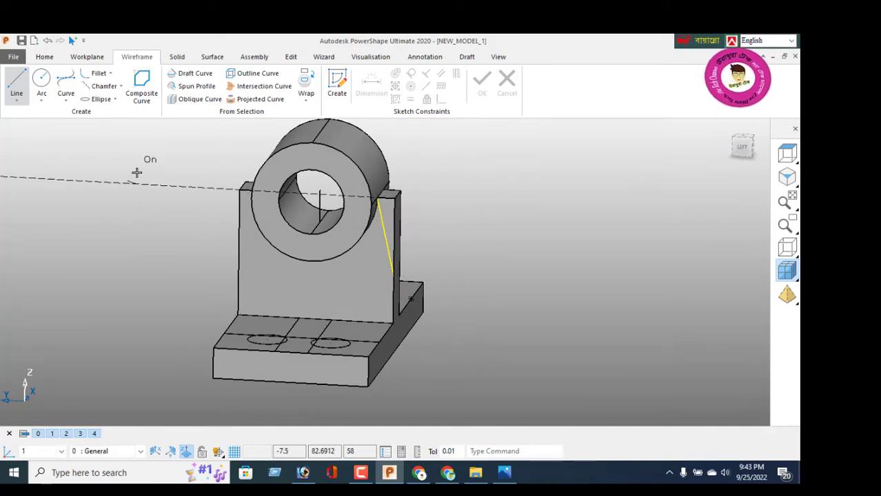
- Mirror a copy of the sloping line about the ZX plane to the wall's opposite side in wireframe display, and clear the selection
left_click(290, 57)
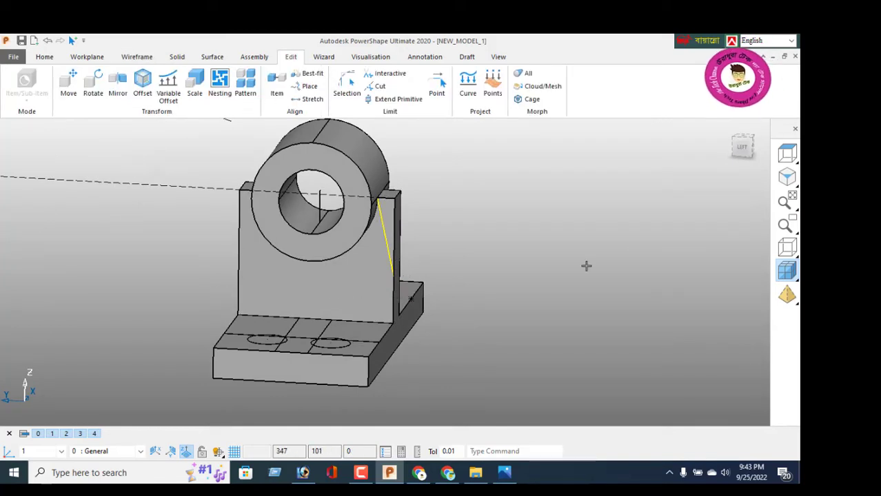
left_click(786, 249)
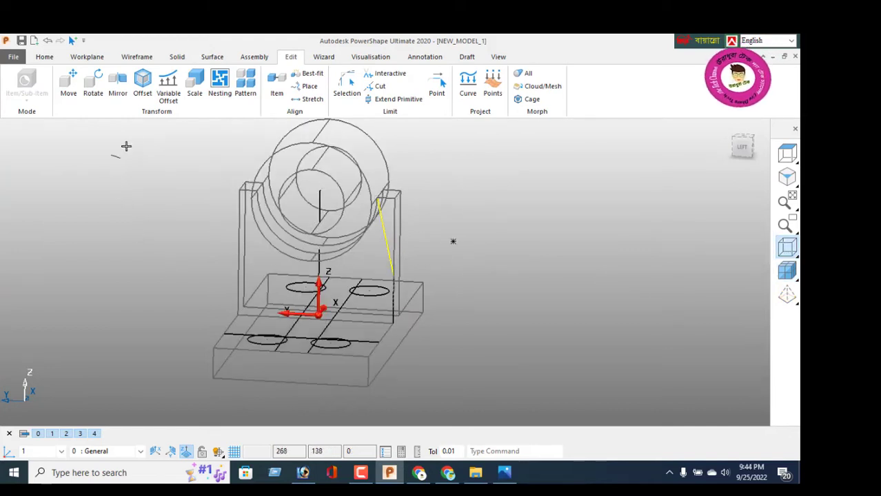
left_click(118, 87)
middle_click_drag(291, 242, 358, 253)
left_click(66, 146)
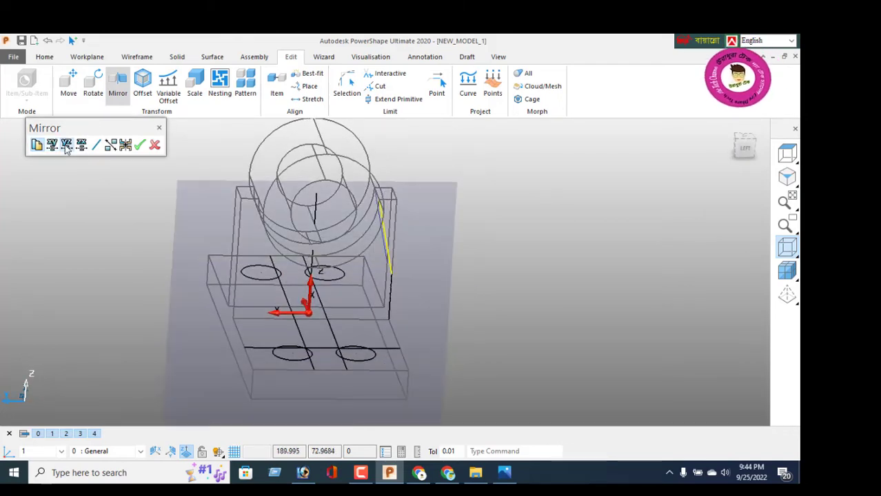
left_click(87, 149)
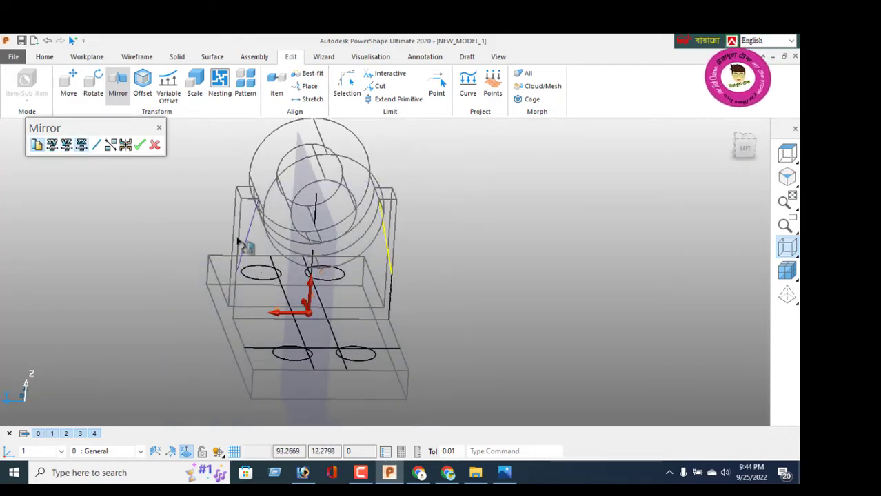
left_click(155, 146)
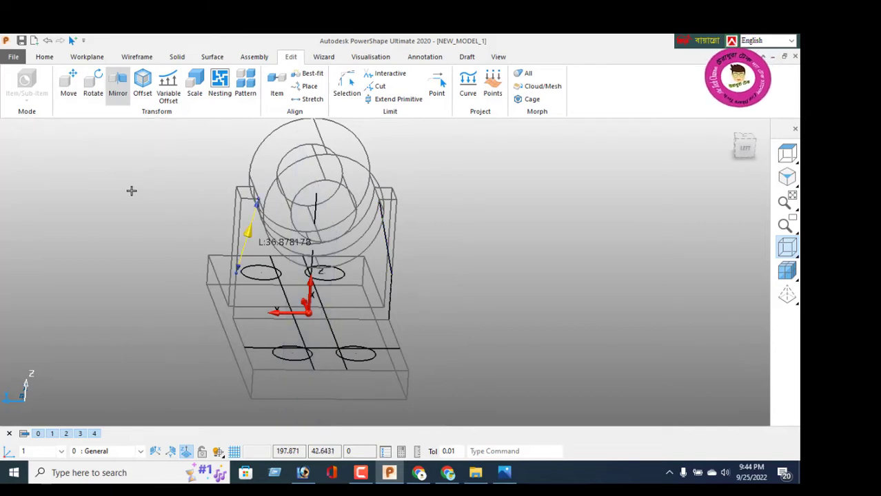
right_click(125, 174)
left_click(177, 335)
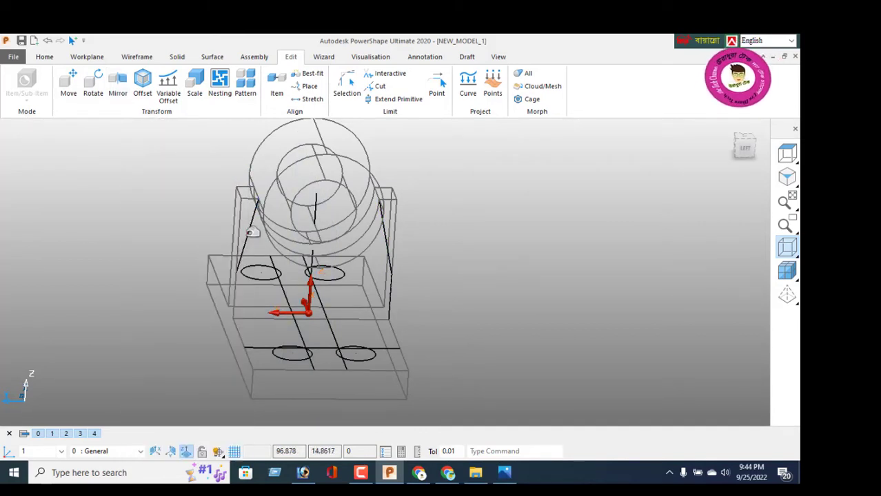
- Create a closed triangular composite curve from the mirrored sloping line and the wall's vertical and top edges
left_click(247, 233)
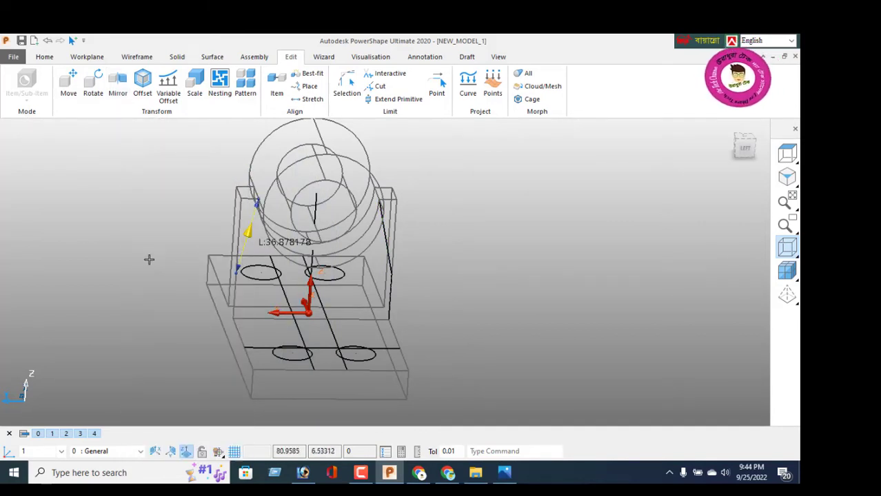
middle_click_drag(129, 255, 220, 255)
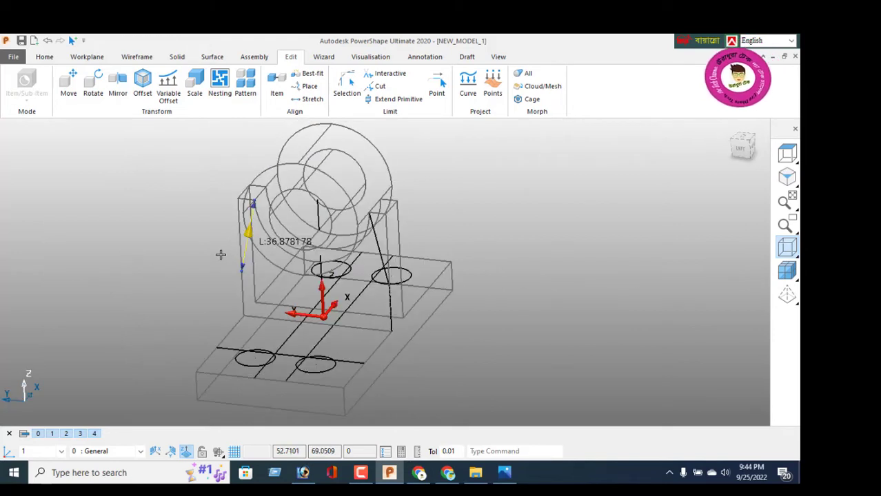
left_click(136, 57)
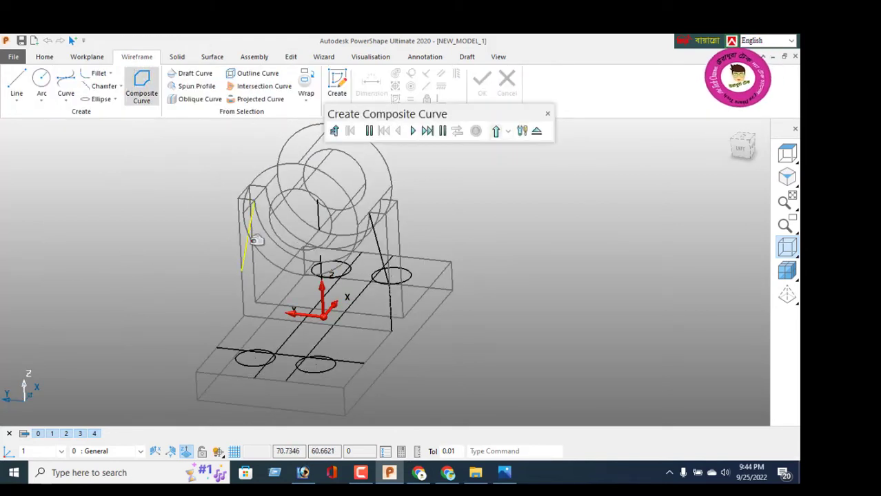
left_click(247, 236)
left_click(240, 238)
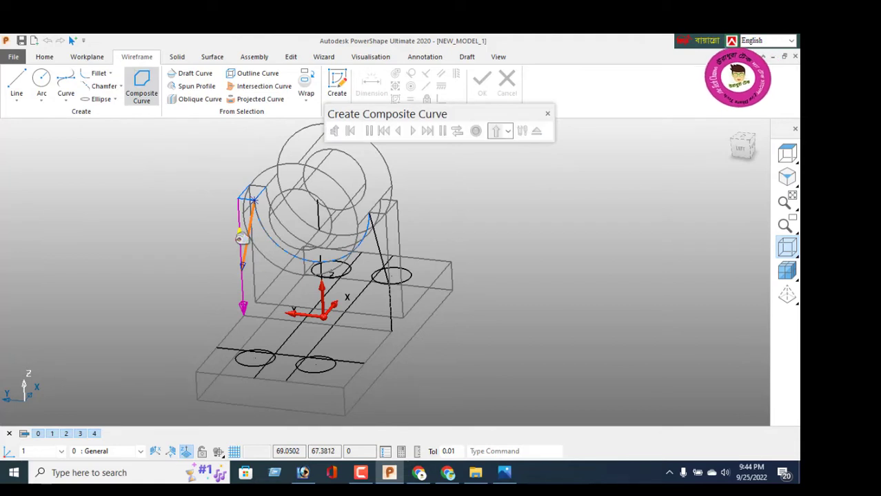
left_click(261, 204)
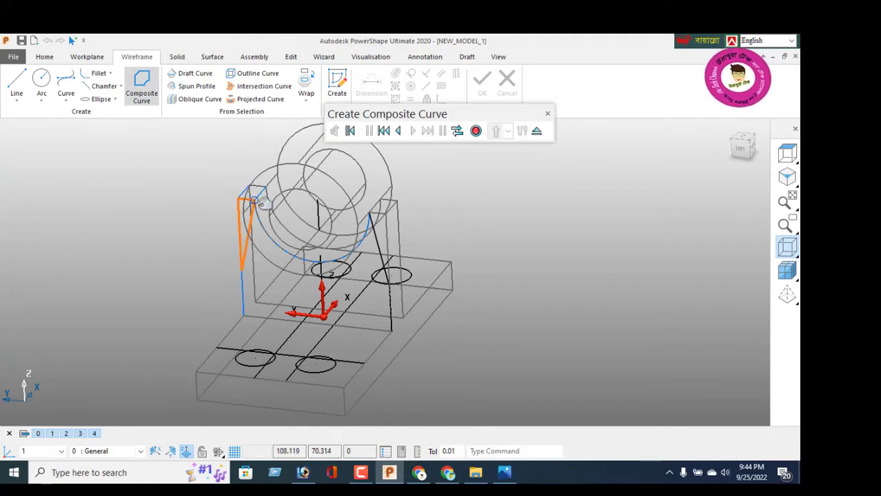
left_click(476, 130)
- Create a matching triangular composite curve from the original sloping line and adjoining wall edges, and close the composite curve tool
left_click(383, 258)
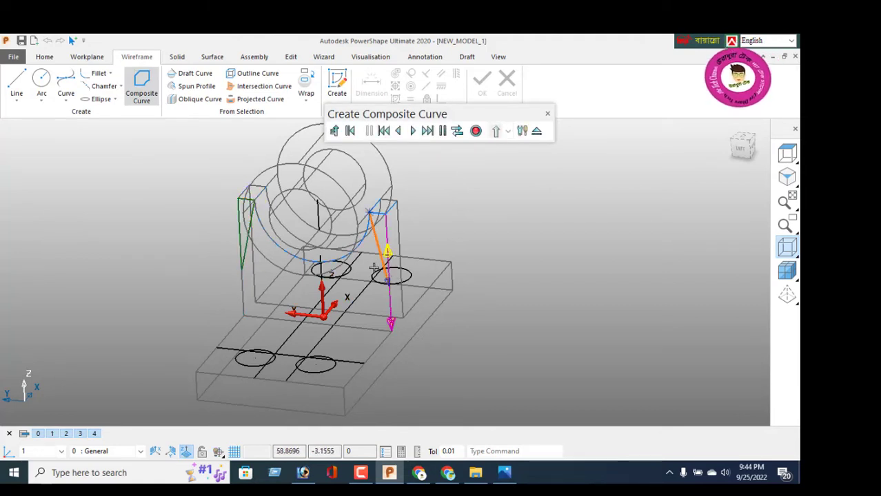
left_click(388, 253)
left_click(373, 215)
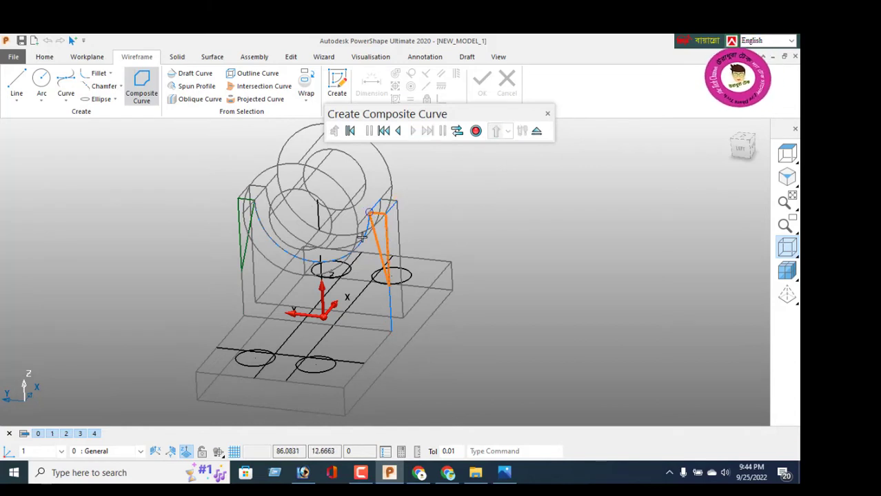
left_click(476, 131)
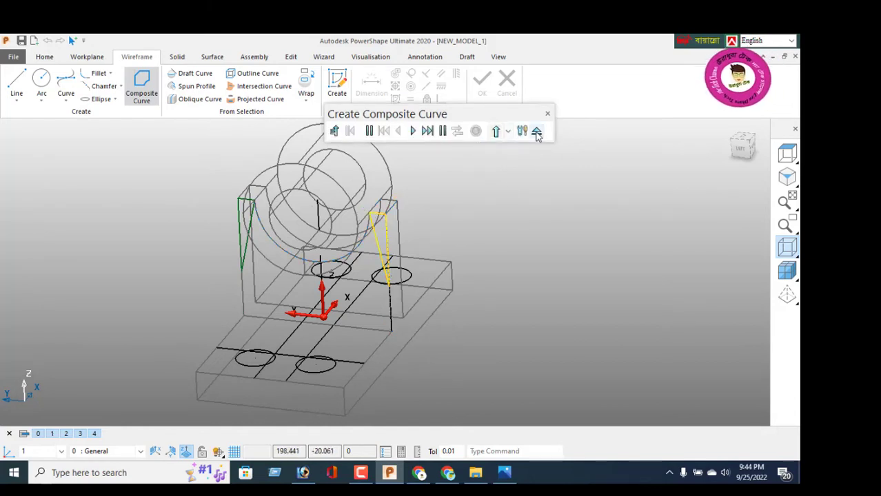
left_click(537, 133)
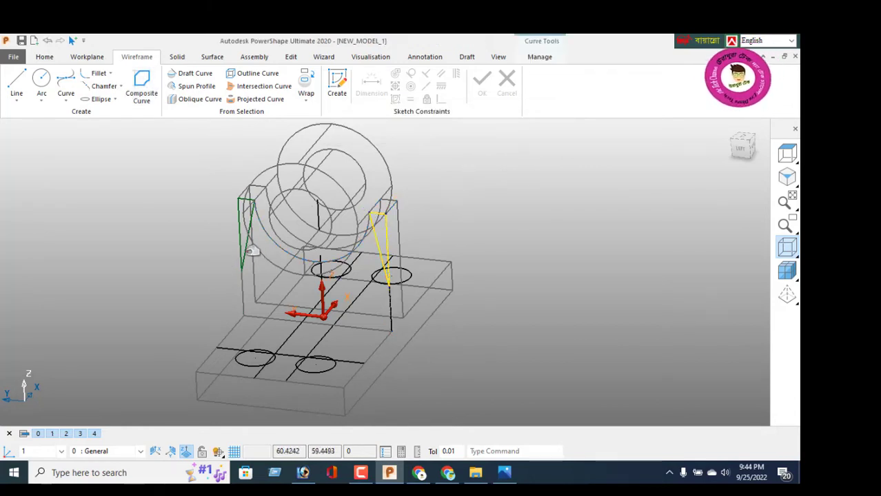
- Select both triangular curves, cut them from the shaded bracket with a Through solid cut, and clear the selection
left_click(248, 241)
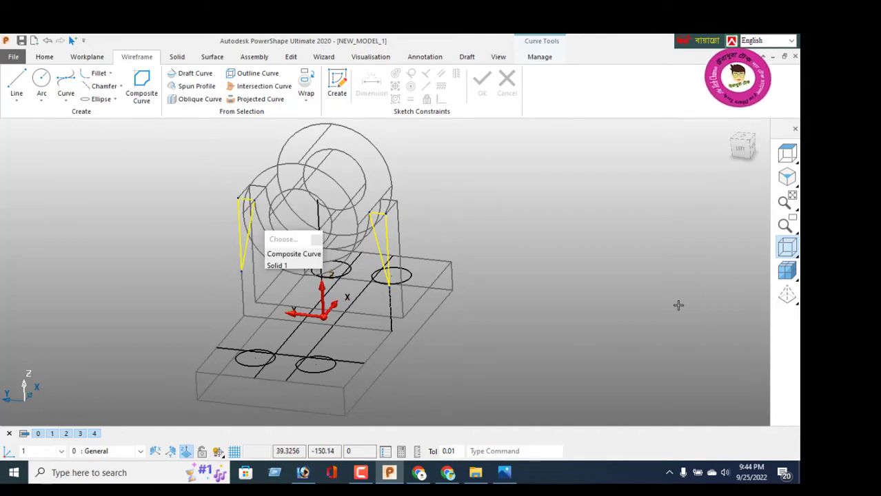
left_click(787, 271)
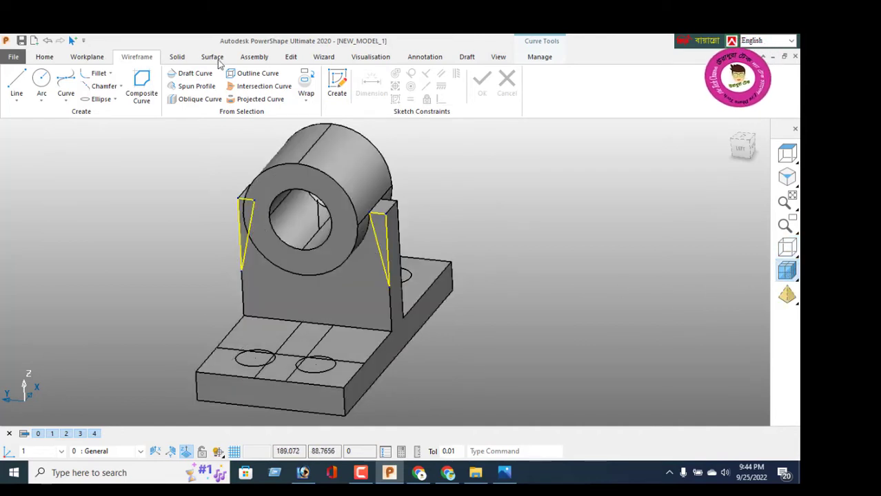
left_click(176, 57)
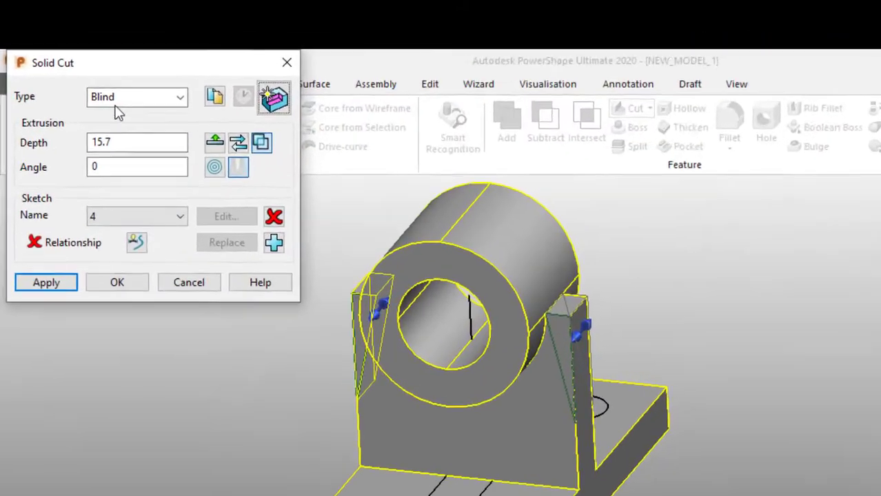
left_click(80, 67)
left_click(144, 151)
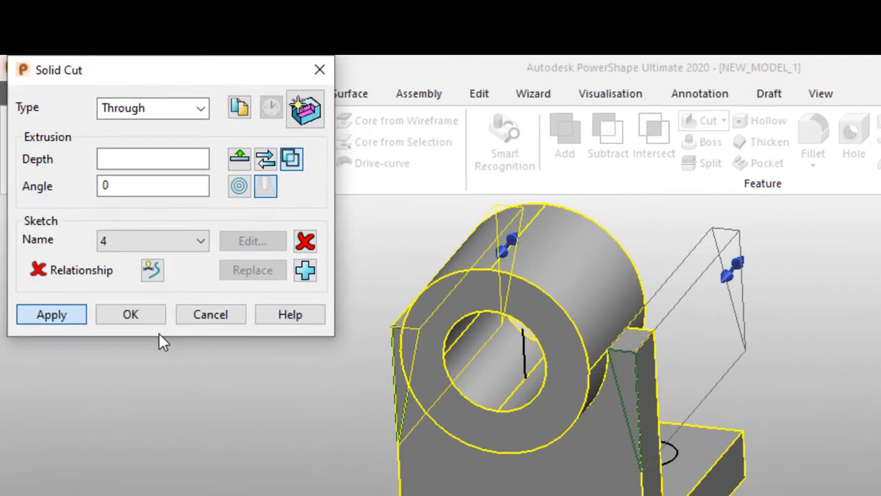
left_click(217, 326)
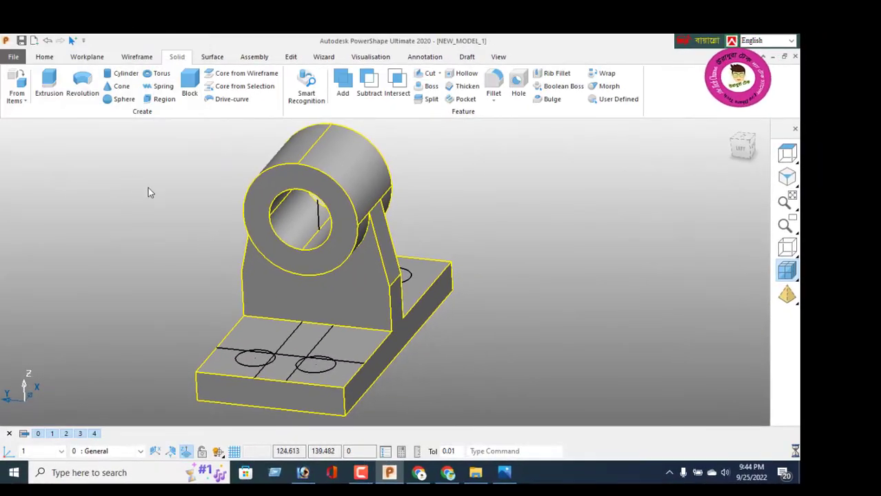
right_click(130, 189)
left_click(161, 176)
middle_click_drag(338, 232, 386, 271)
left_click(386, 271)
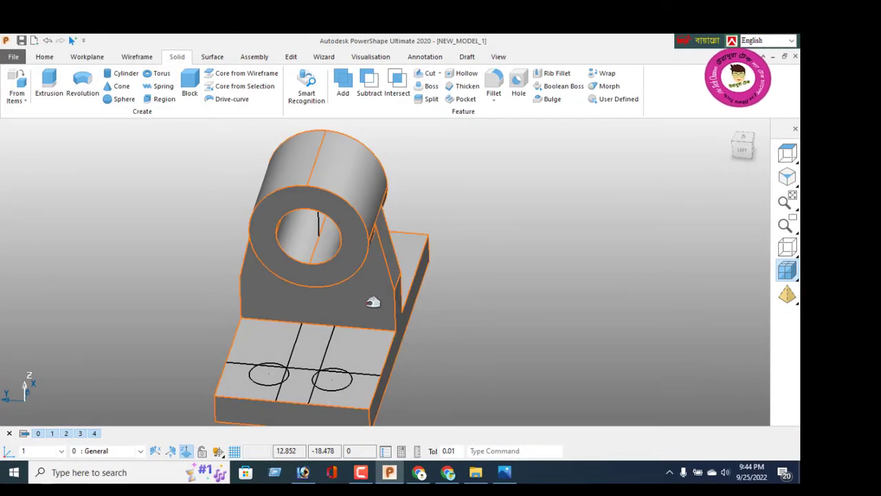
middle_click_drag(373, 303, 198, 263)
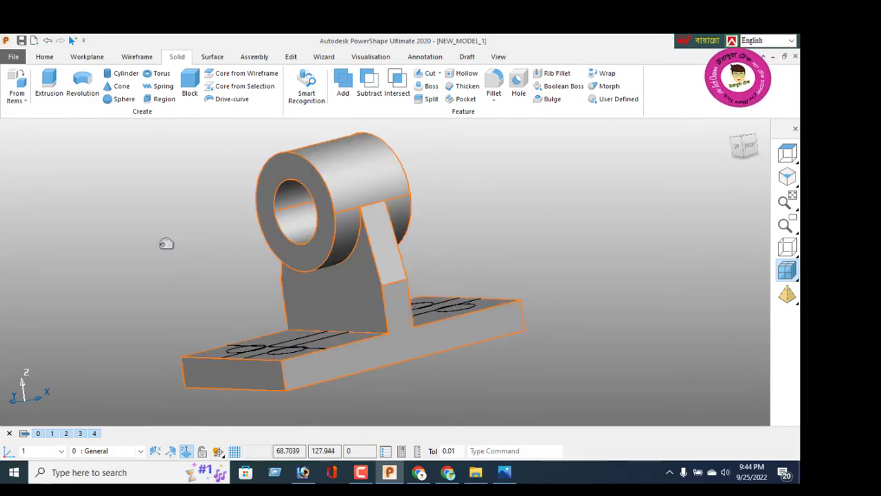
left_click(141, 57)
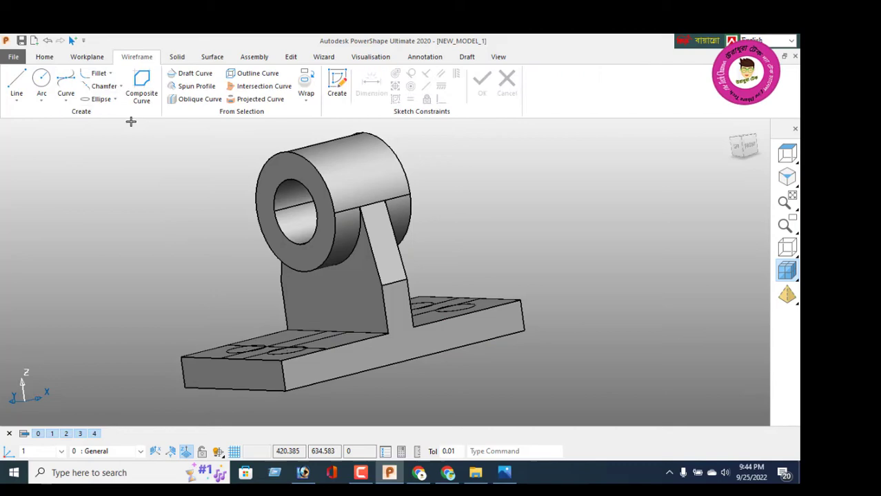
left_click(140, 84)
middle_click_drag(340, 327, 271, 378)
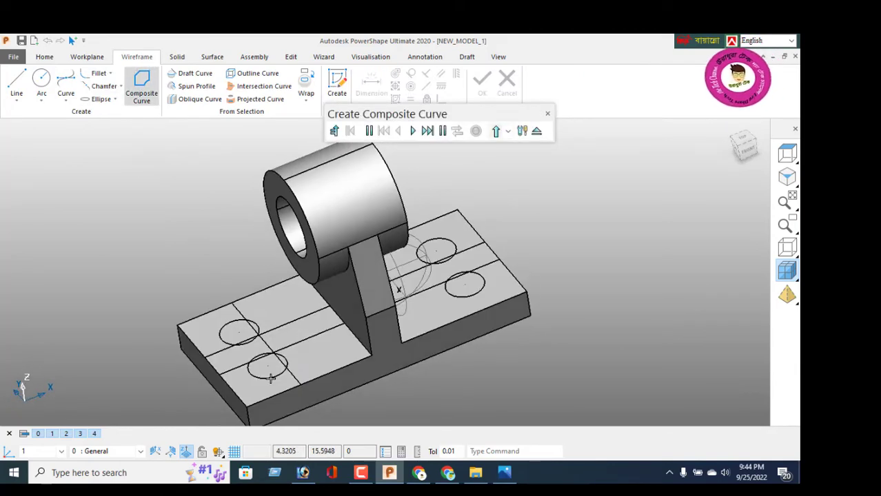
left_click(303, 345)
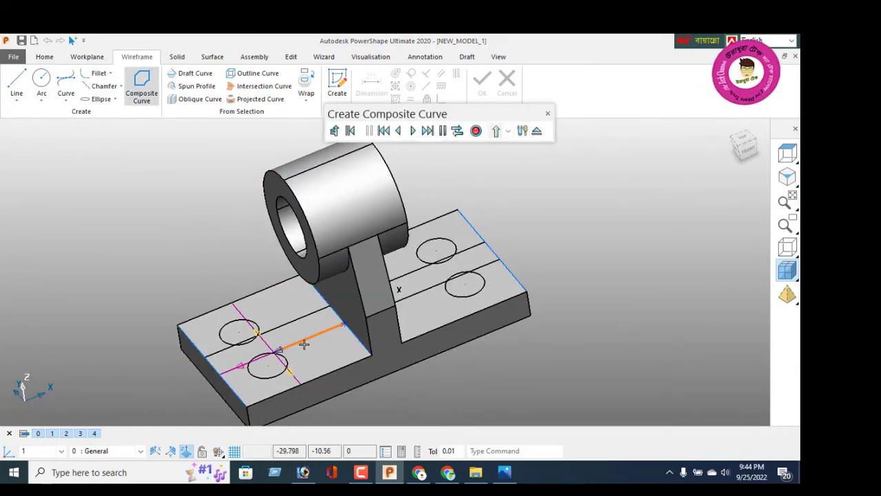
left_click(257, 333)
left_click(299, 320)
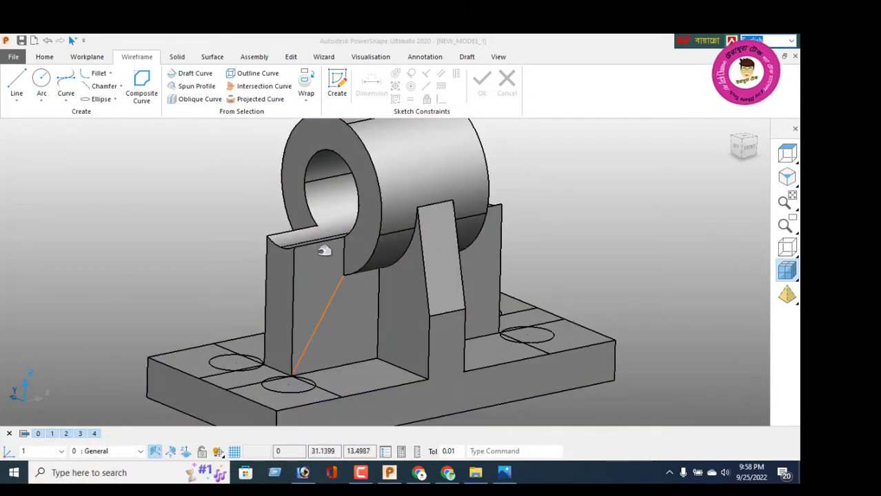
- Create a closed composite curve from the rib's sloping line and its adjoining vertical and top edges, and close the composite curve tool
middle_click_drag(370, 266, 274, 320)
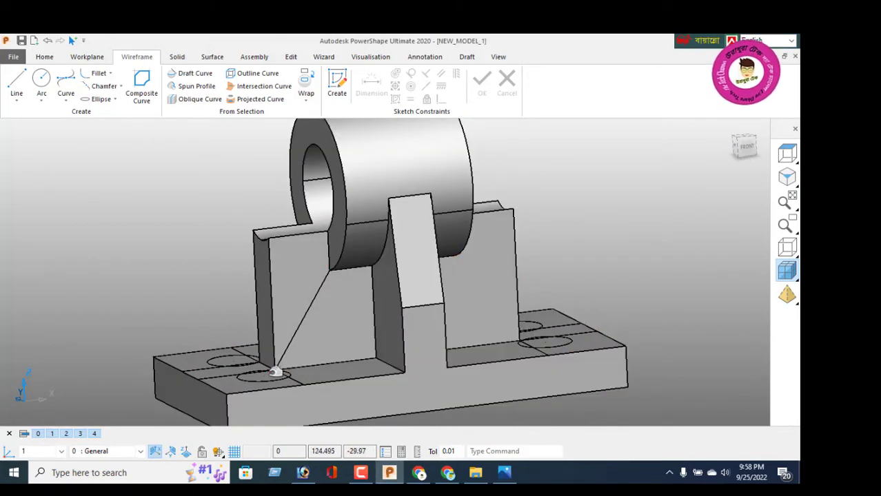
left_click(142, 87)
left_click(311, 306)
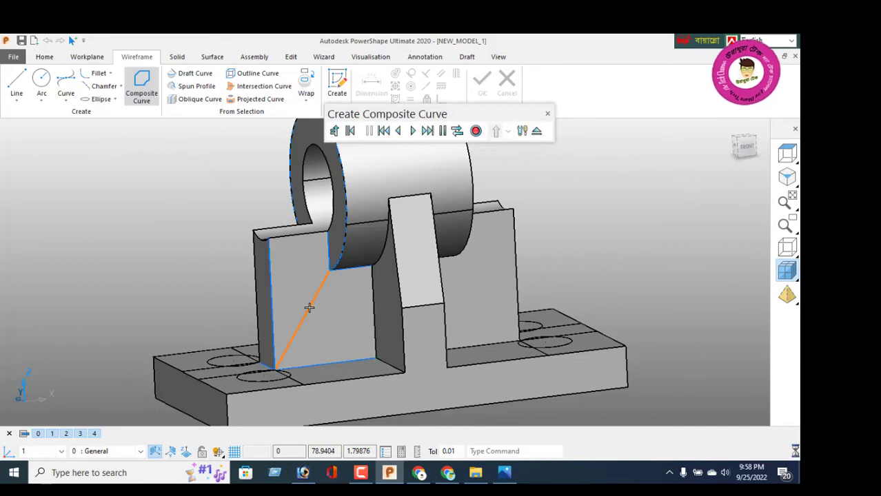
left_click(328, 229)
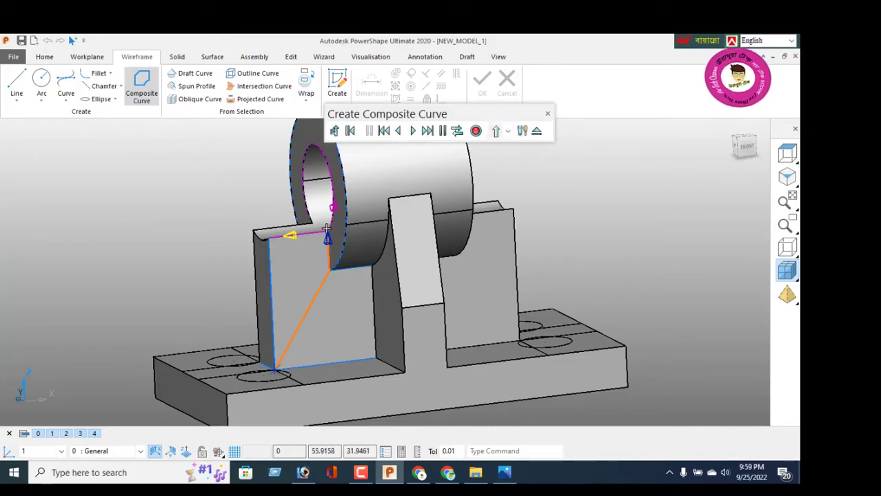
left_click(291, 235)
left_click(270, 276)
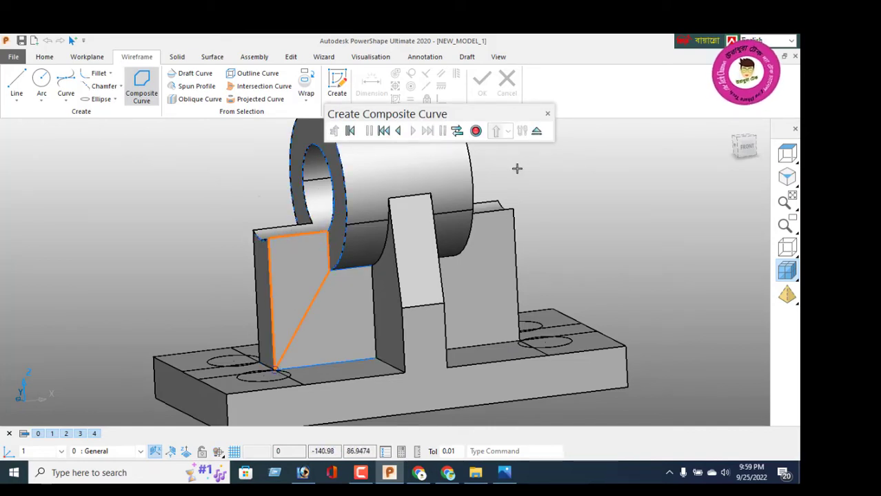
left_click(476, 132)
left_click(536, 132)
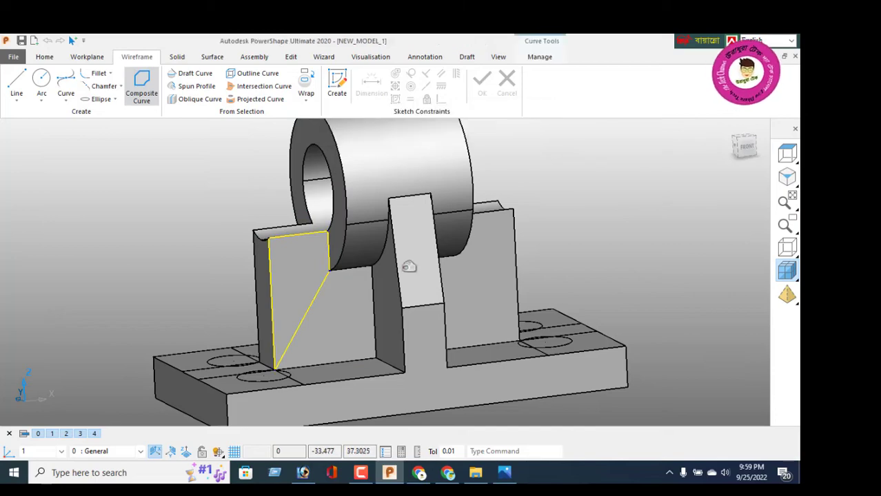
- Cut the closed rib profile from the bracket with a Through solid cut to slope the rib, and close the cut dialog
middle_click_drag(409, 266, 467, 258)
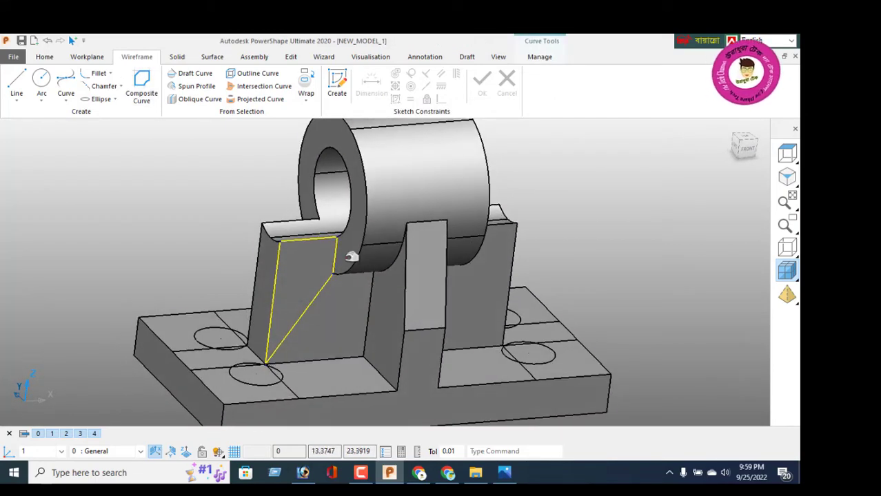
left_click(177, 57)
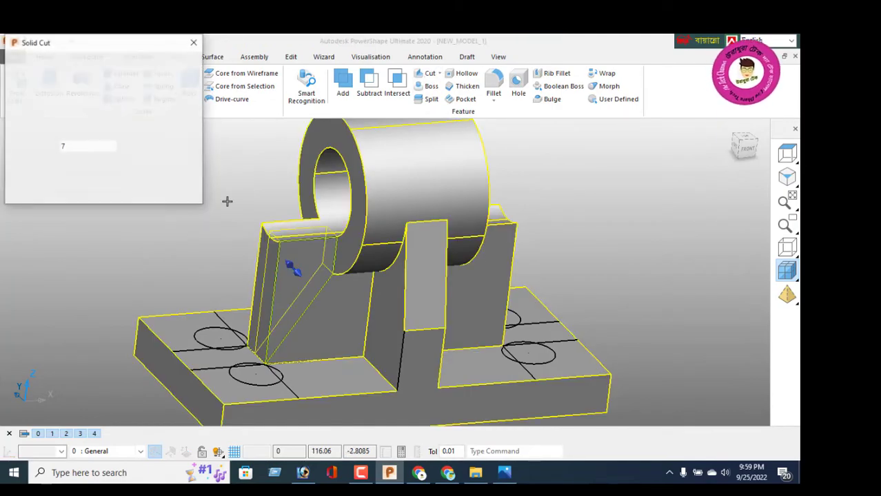
left_click(90, 66)
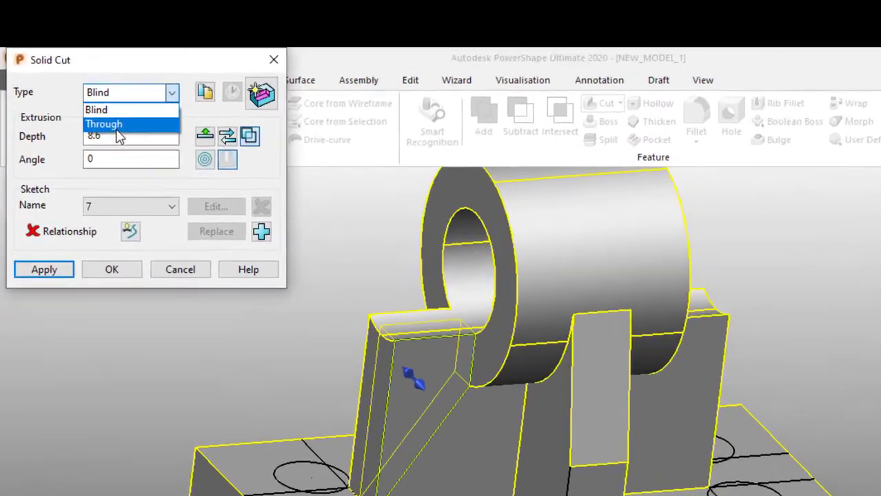
left_click(76, 84)
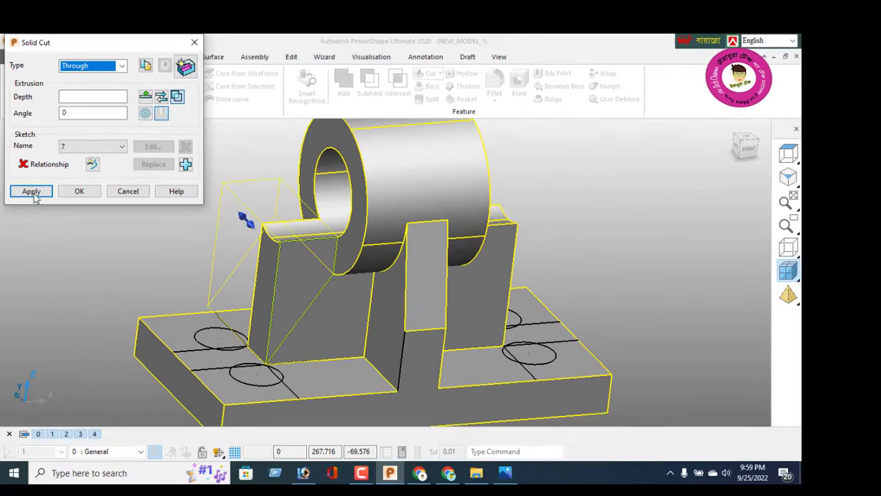
left_click(31, 191)
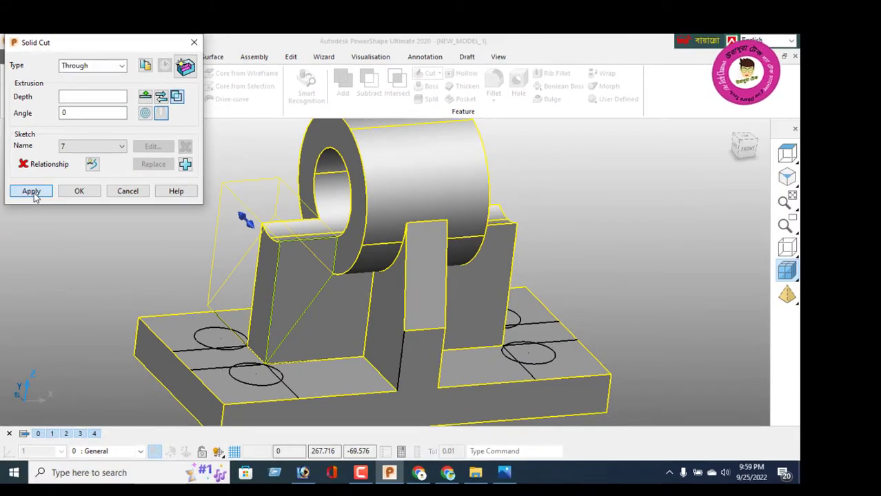
left_click(126, 192)
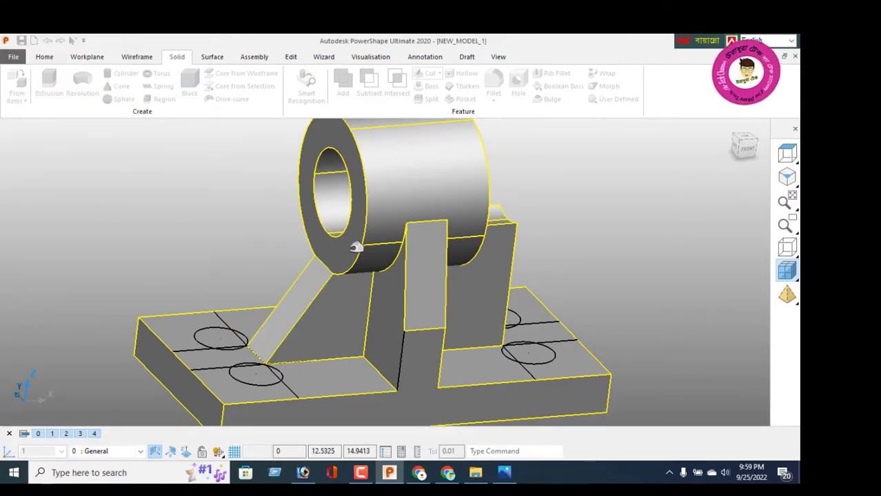
- Mirror a copy of the rib's sloping cut feature about the YZ plane onto the opposite rib
middle_click_drag(354, 246, 274, 257)
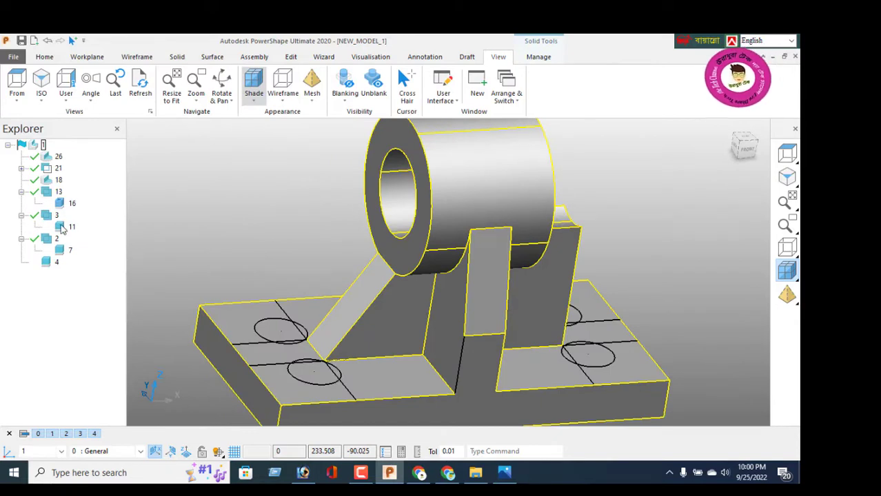
left_click(37, 158)
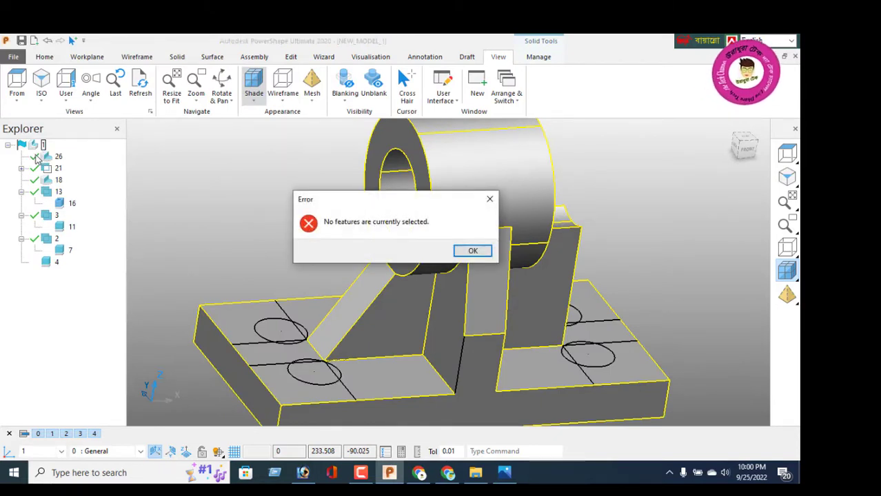
left_click(473, 252)
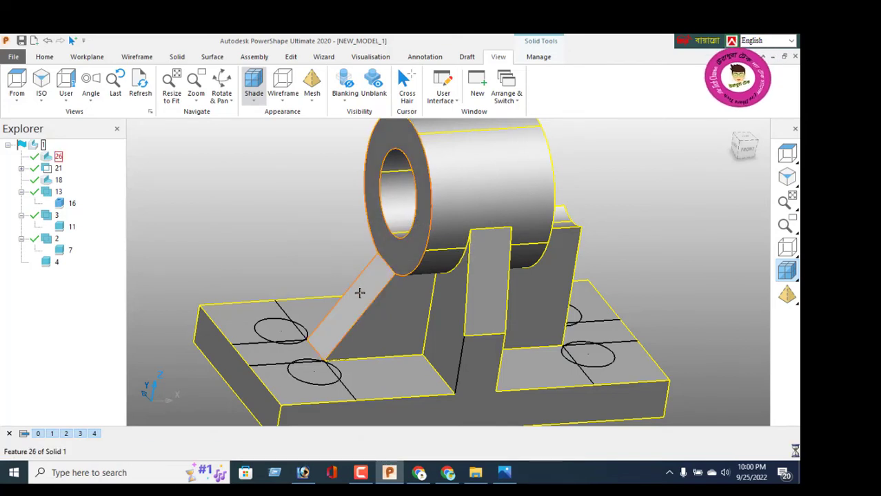
left_click(359, 293)
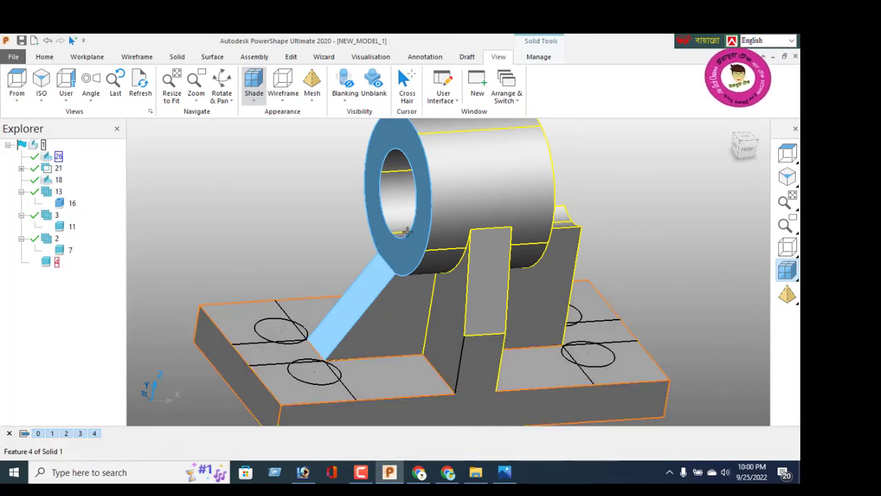
left_click(290, 57)
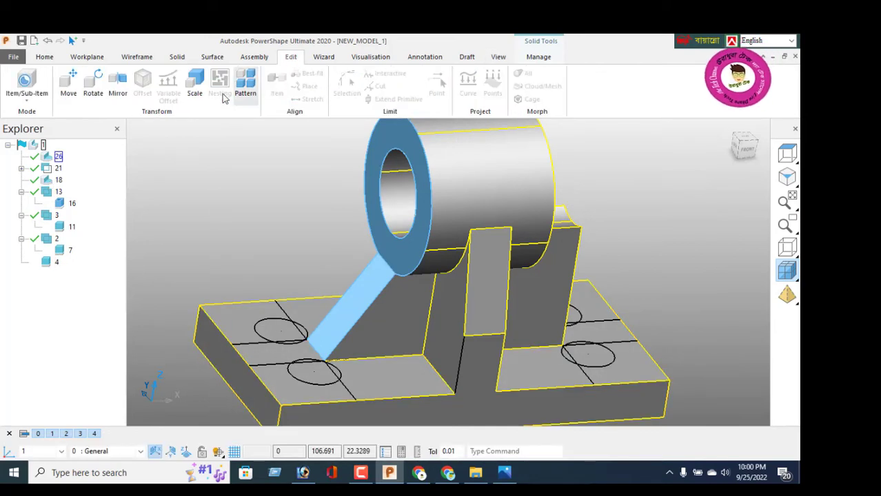
left_click(118, 84)
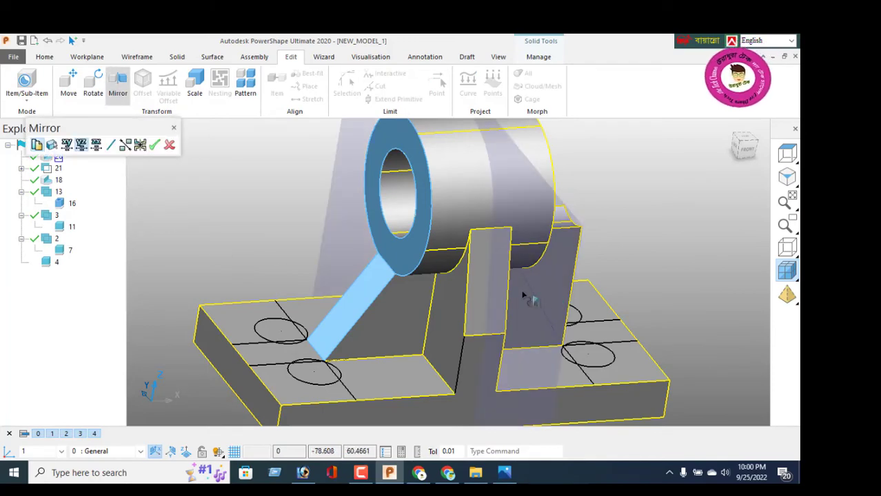
middle_click_drag(524, 297, 365, 278)
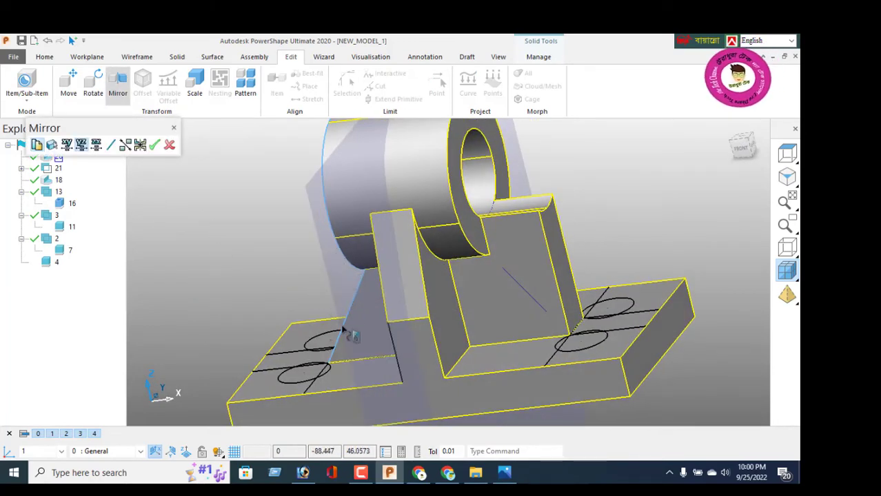
left_click(154, 146)
left_click(171, 146)
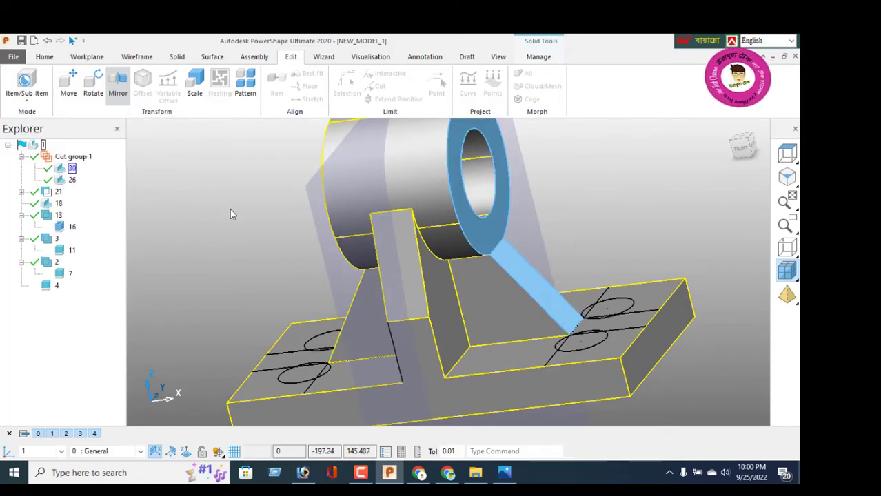
- Clear the mirrored cut feature's selection and close the feature tree
middle_click_drag(565, 264, 597, 330)
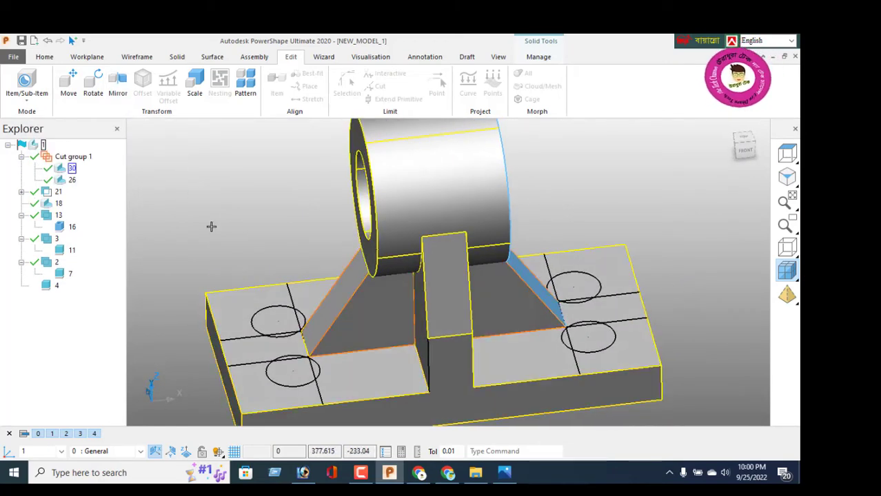
right_click(204, 164)
left_click(180, 156)
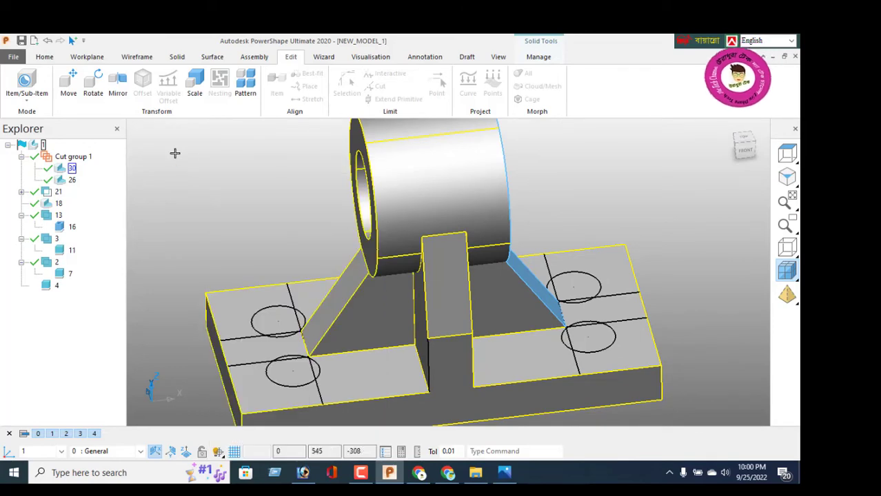
left_click(175, 153)
left_click(117, 130)
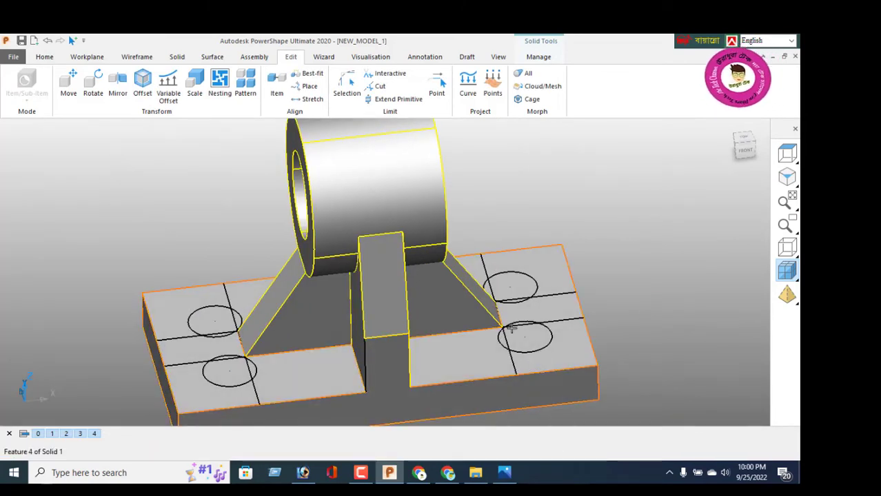
- Examine the bracket's sloped ribs, base plate and hole circles from above and at an angle
middle_click_drag(511, 328, 216, 332)
left_click(309, 381)
right_click(139, 185)
left_click(97, 179)
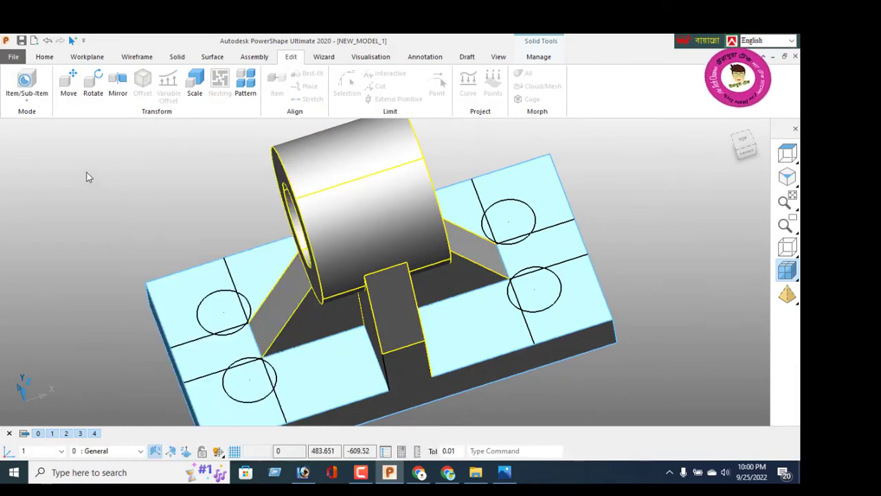
left_click(88, 167)
scroll(112, 161, "down", 2)
scroll(115, 198, "down", 1)
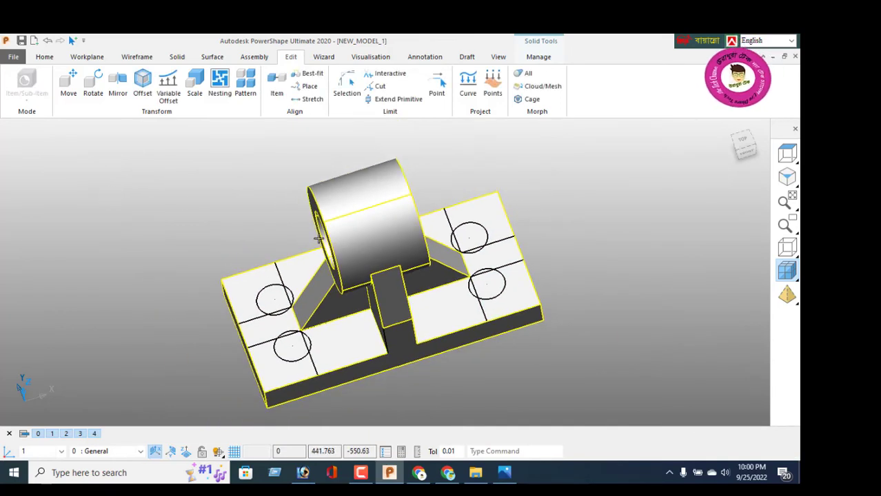
middle_click_drag(318, 239, 419, 190)
left_click(785, 158)
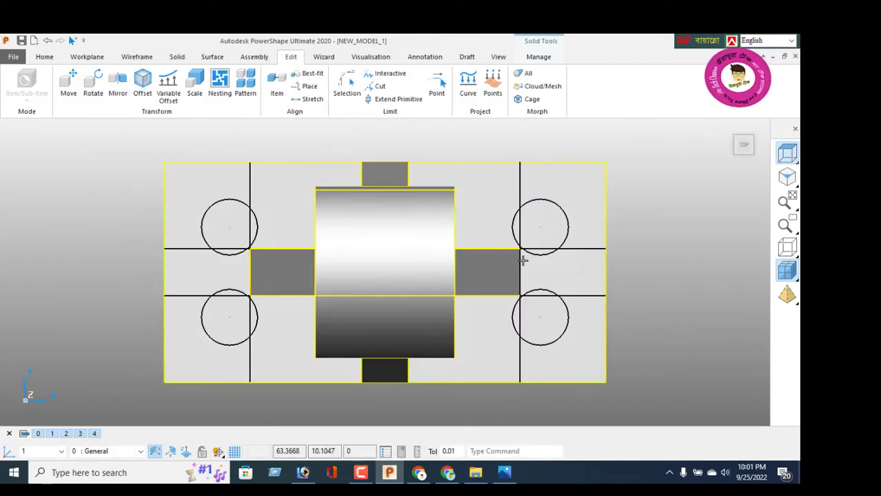
middle_click_drag(450, 302, 503, 223)
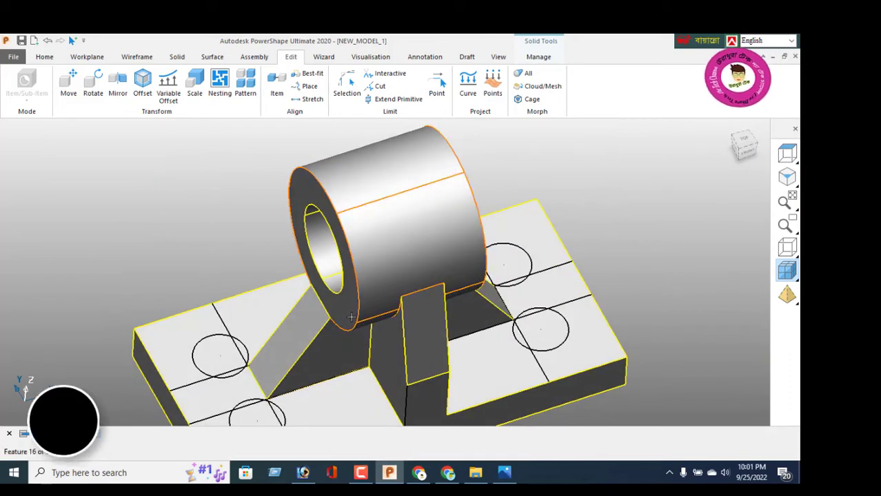
- Extrude the four hole circles on the base plate into solids, 80 mm in direction 1 and 20 mm in direction 2
left_click(215, 335)
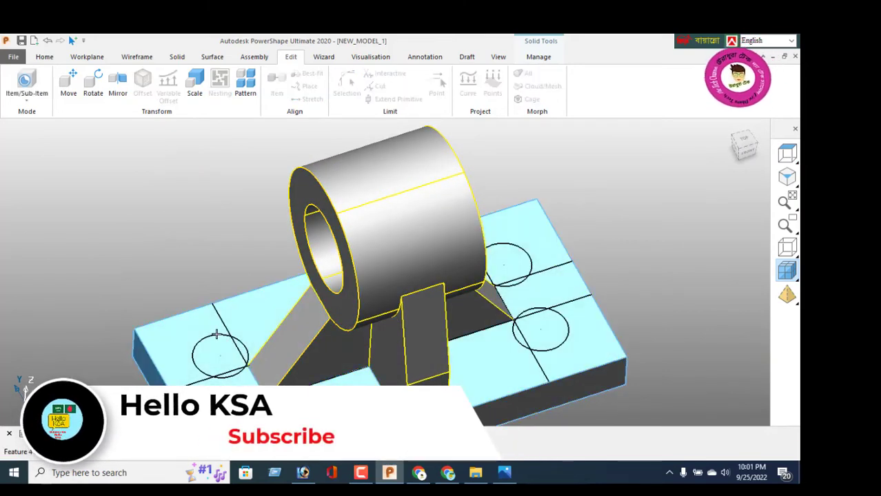
scroll(240, 320, "down", 3)
left_click(143, 202)
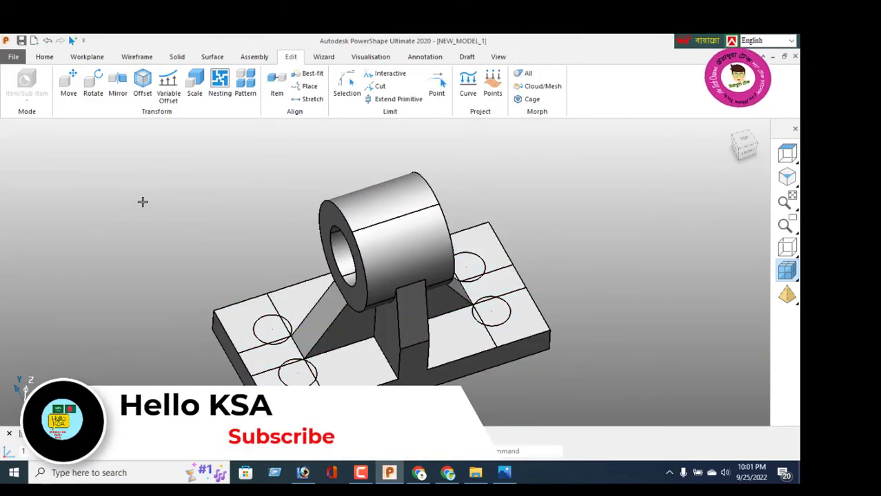
left_click(267, 316)
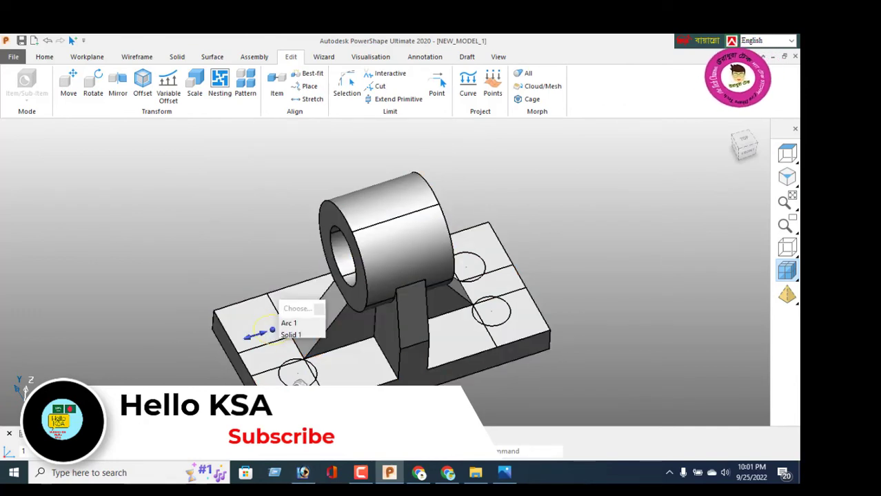
left_click(296, 385, "shift")
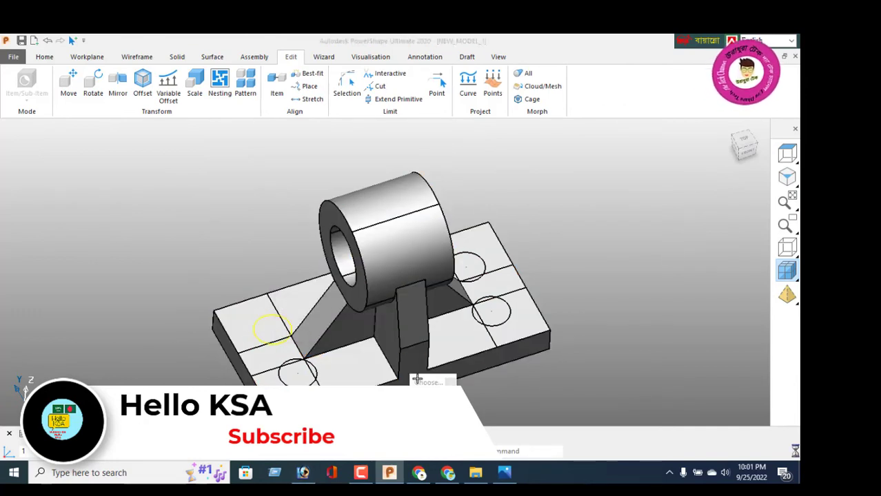
left_click(509, 325, "shift")
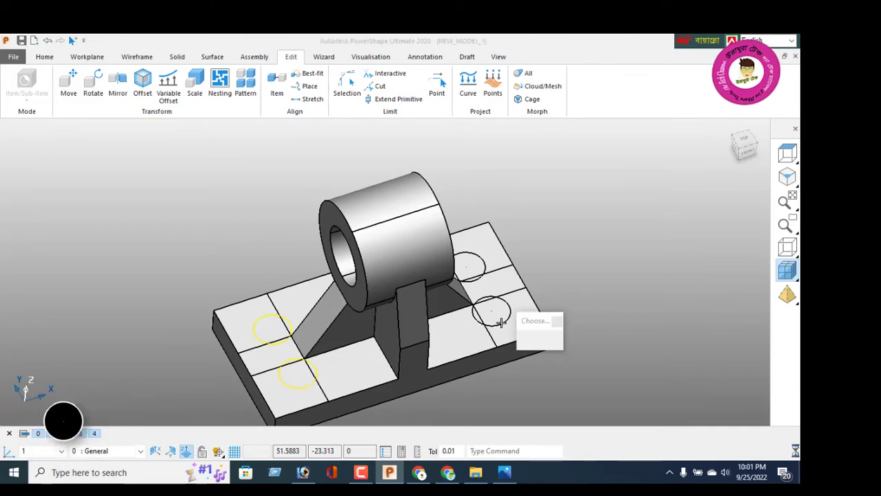
left_click(499, 251, "shift")
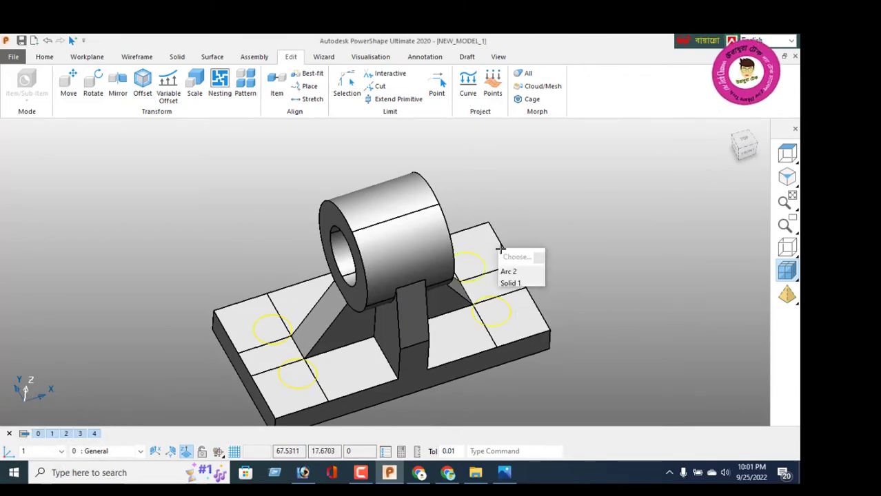
left_click(177, 58)
left_click(48, 83)
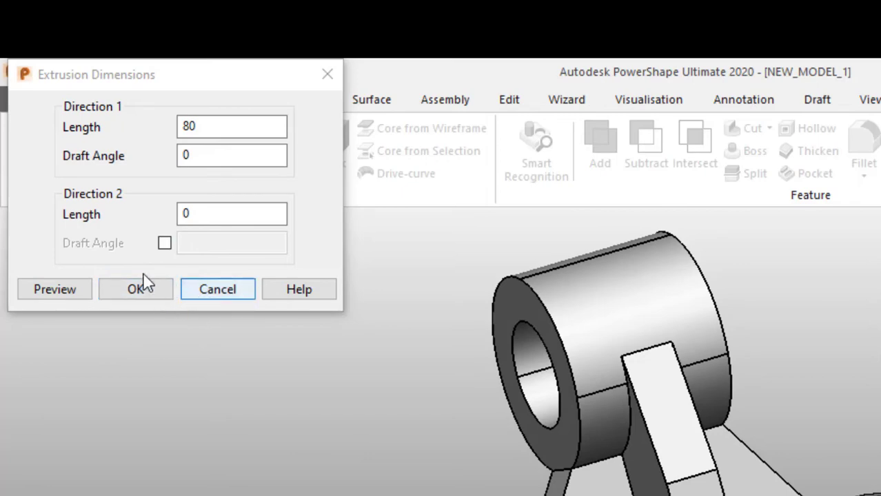
double_click(201, 214)
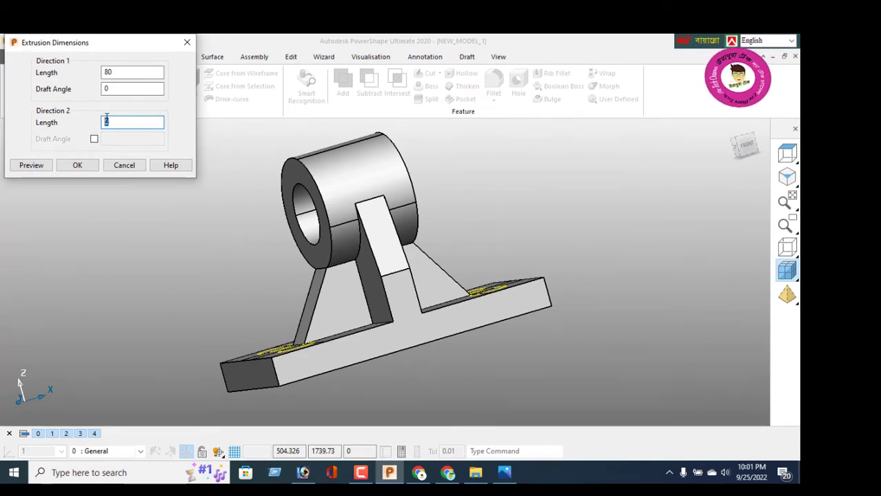
type("1")
left_click(33, 168)
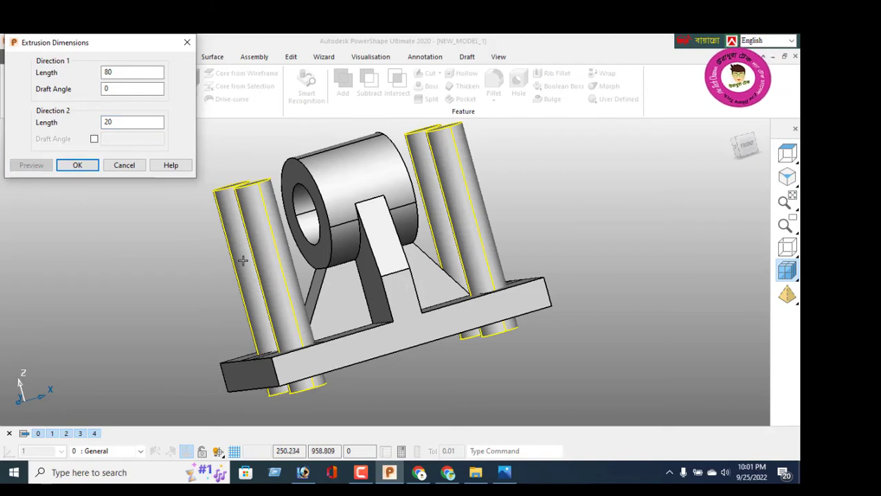
left_click(77, 166)
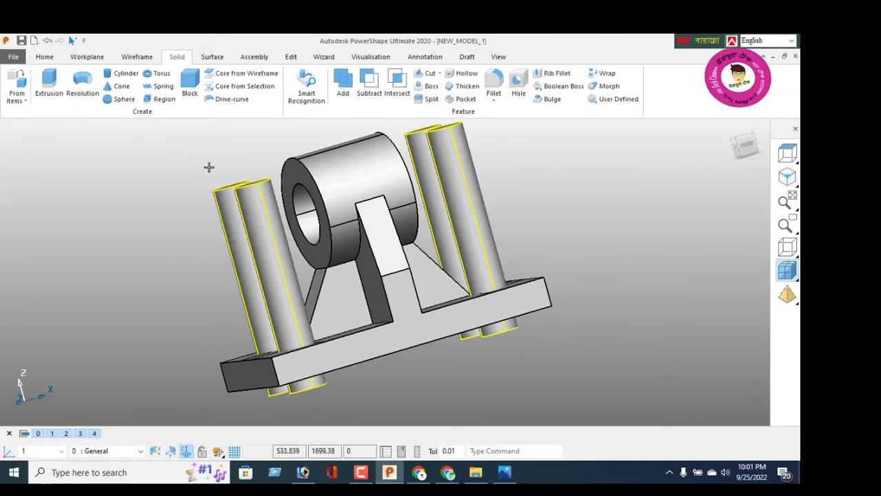
- Subtract the four extruded cylinders from the bracket to cut the base plate holes, and delete all wireframes
left_click(369, 87)
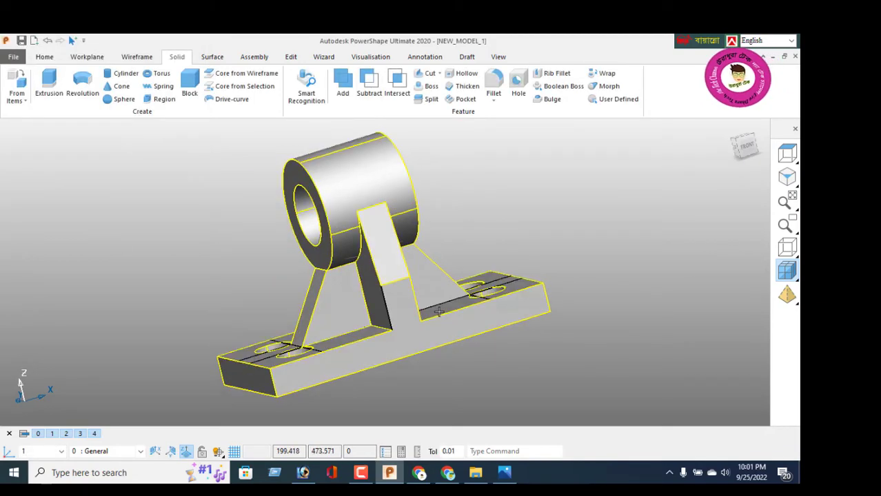
middle_click_drag(422, 256, 431, 368)
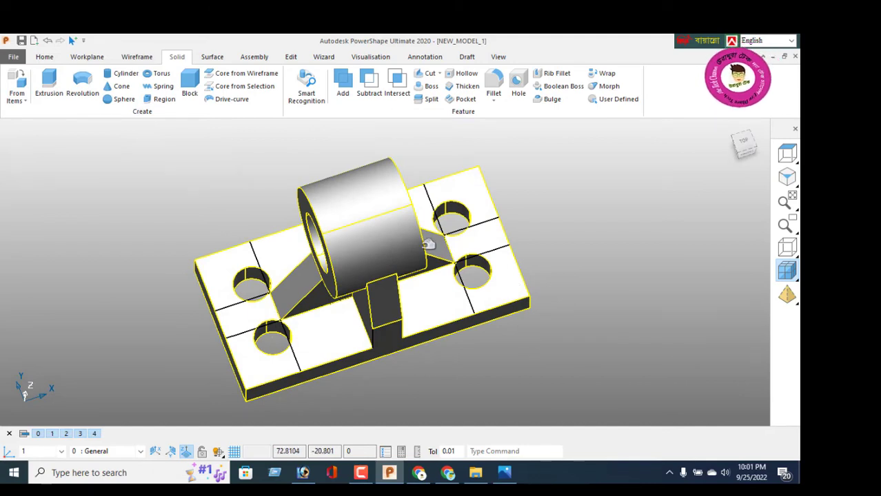
left_click(44, 59)
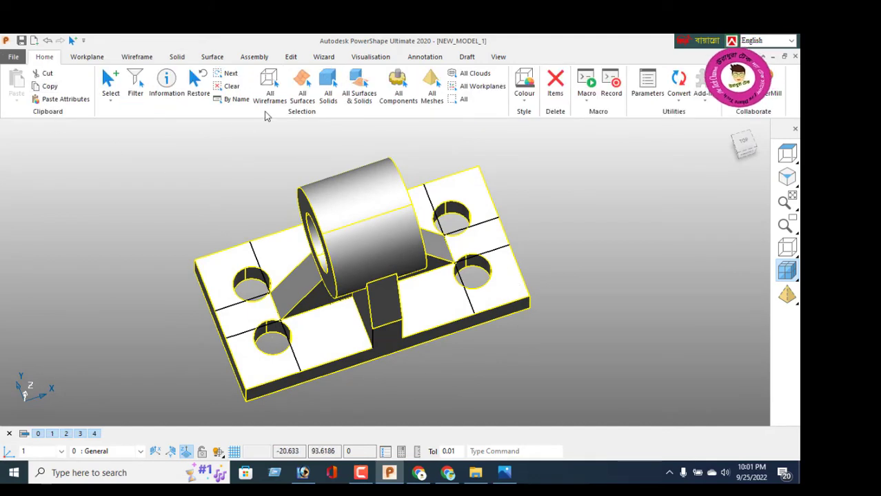
left_click(268, 85)
left_click(557, 87)
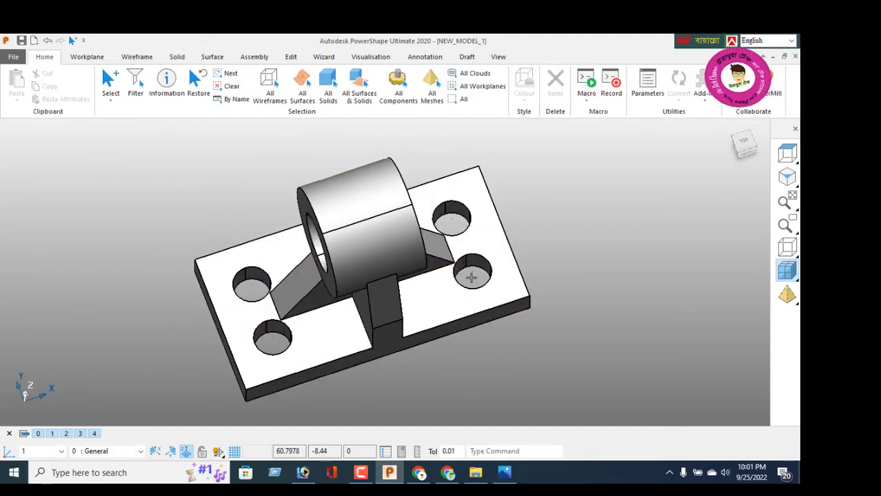
middle_click_drag(379, 310, 395, 205)
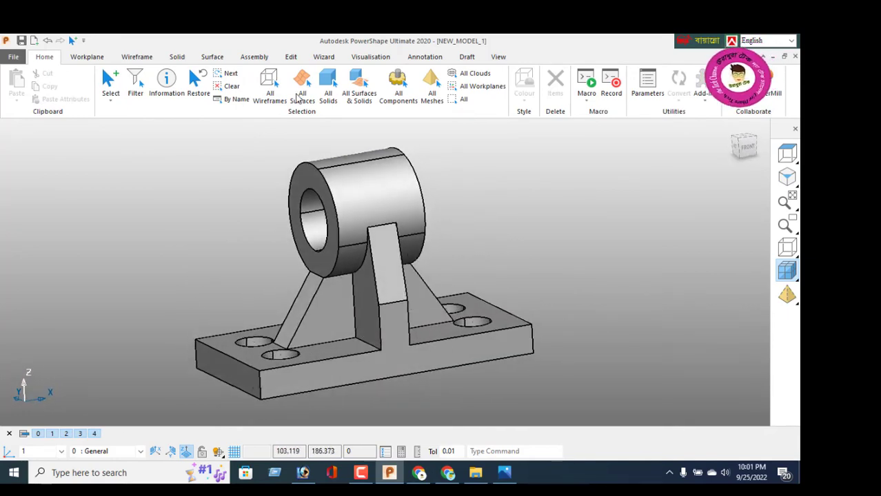
- Fillet the four vertical corner edges of the base plate with a 10 mm radius
left_click(180, 59)
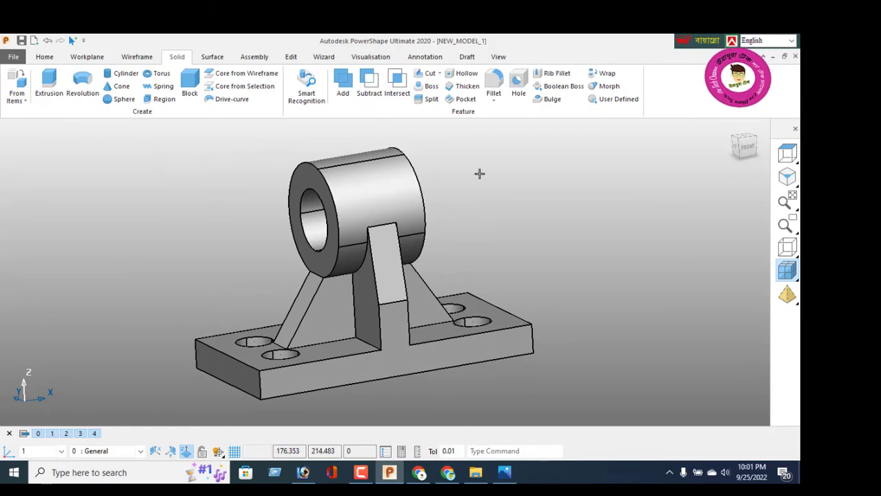
left_click(493, 83)
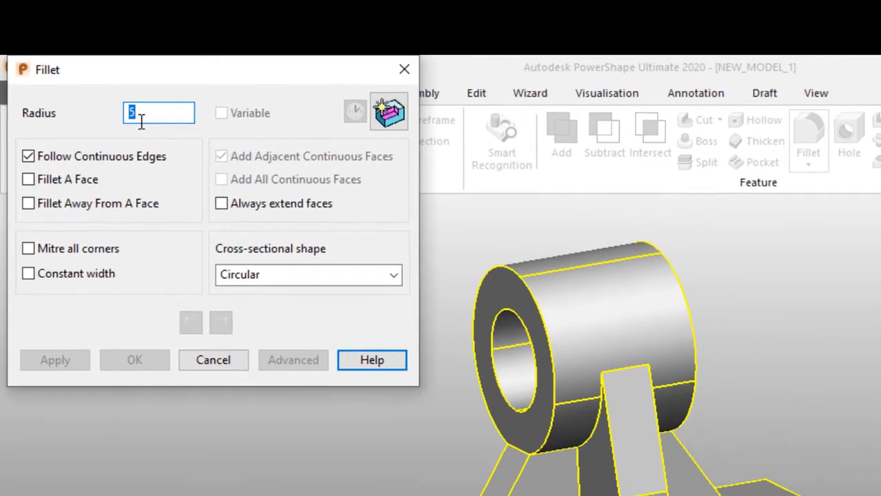
type("10")
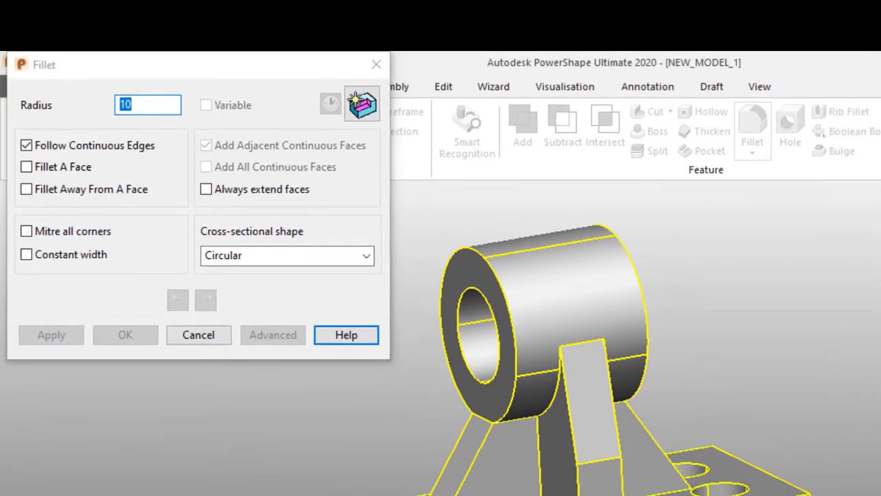
left_click(272, 406)
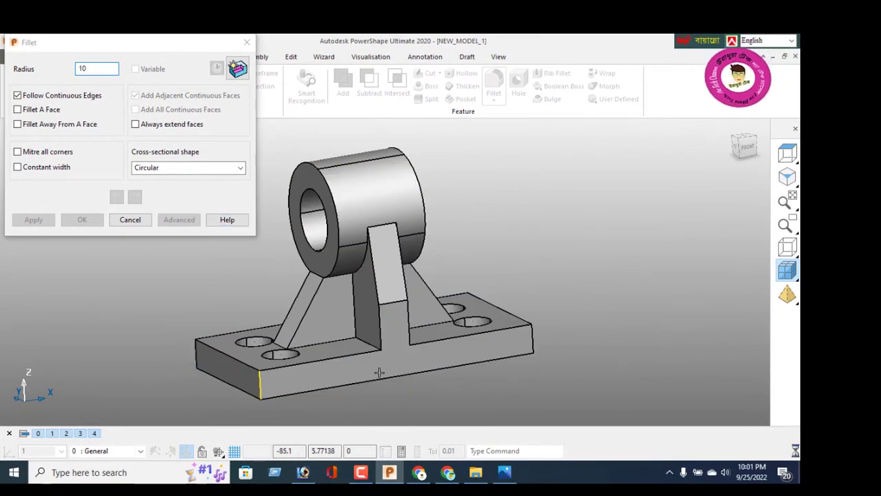
left_click(787, 249)
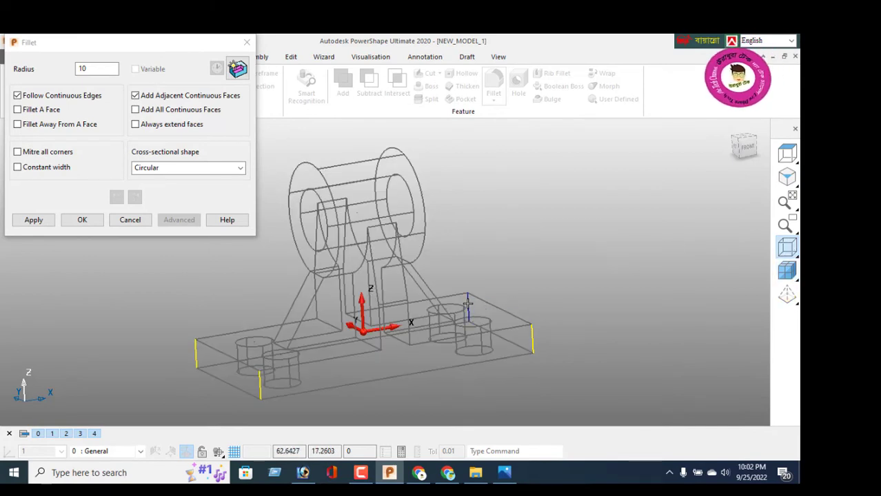
left_click(35, 221)
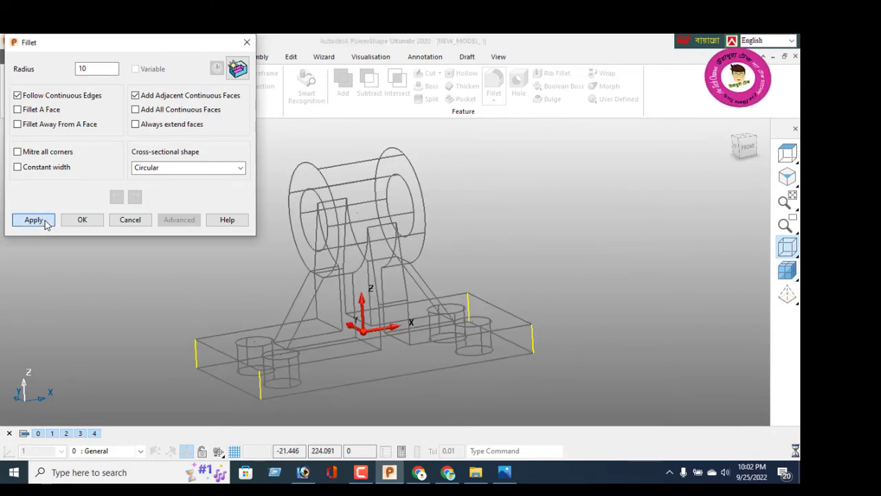
left_click(81, 220)
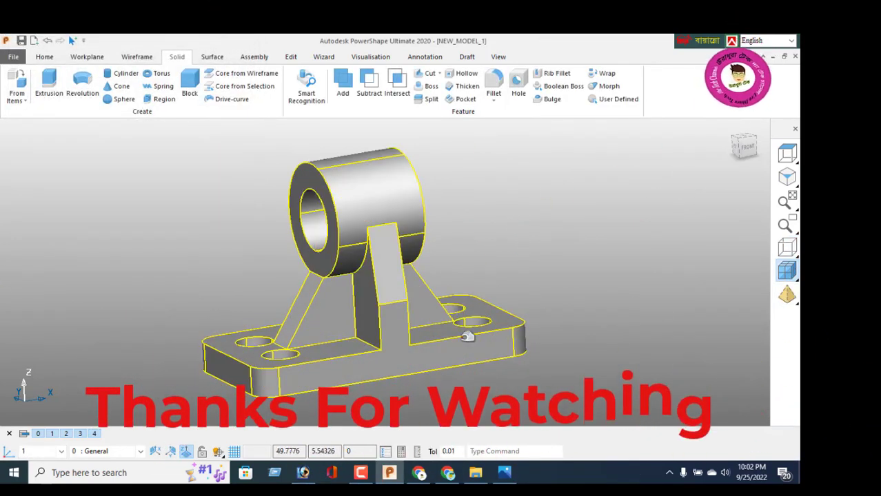
- Try to colour the finished bracket solid orange
mouse_move(468, 334)
middle_mouse_down()
mouse_move(488, 393)
mouse_move(448, 357)
mouse_move(437, 361)
mouse_move(519, 336)
mouse_move(602, 335)
middle_mouse_up()
middle_click_drag(493, 339, 614, 324)
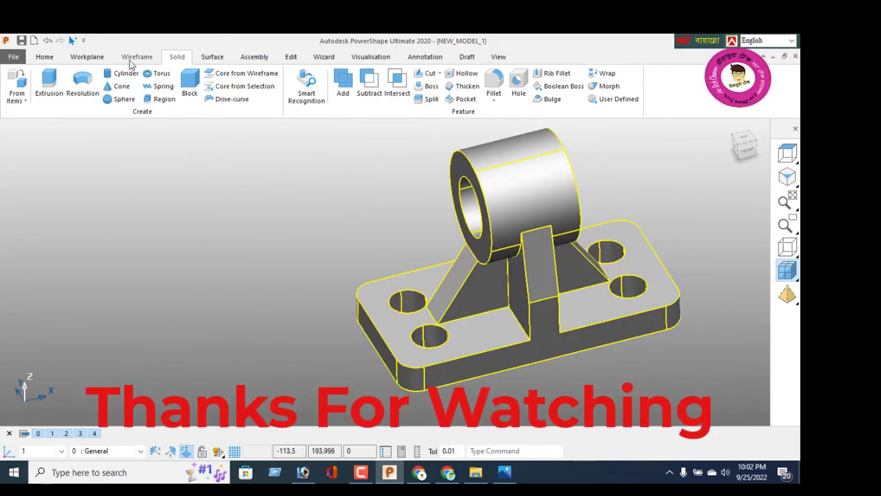
left_click(44, 57)
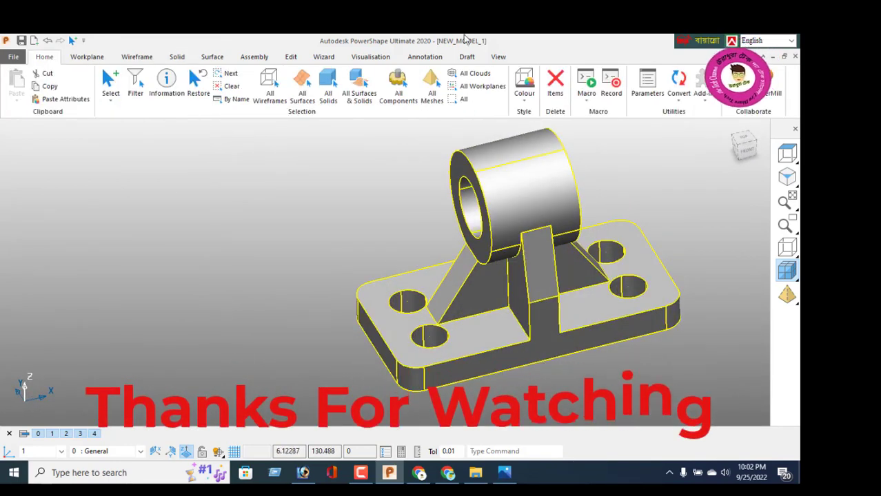
left_click(525, 102)
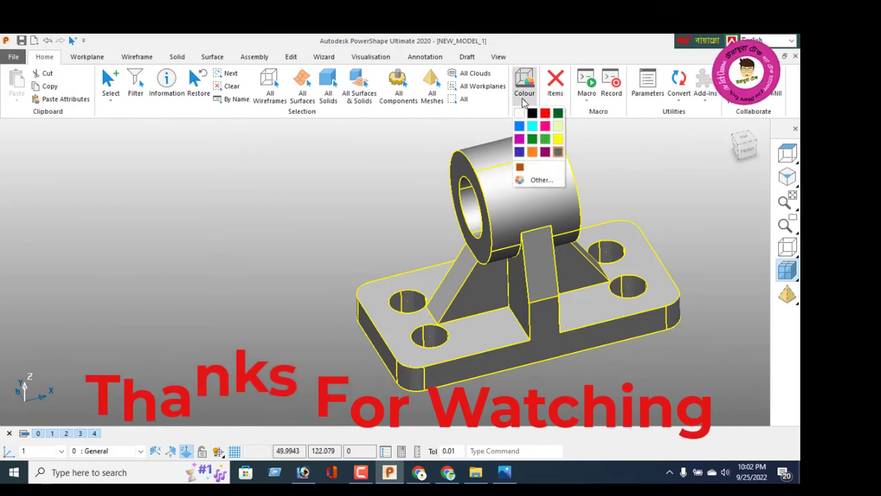
left_click(534, 153)
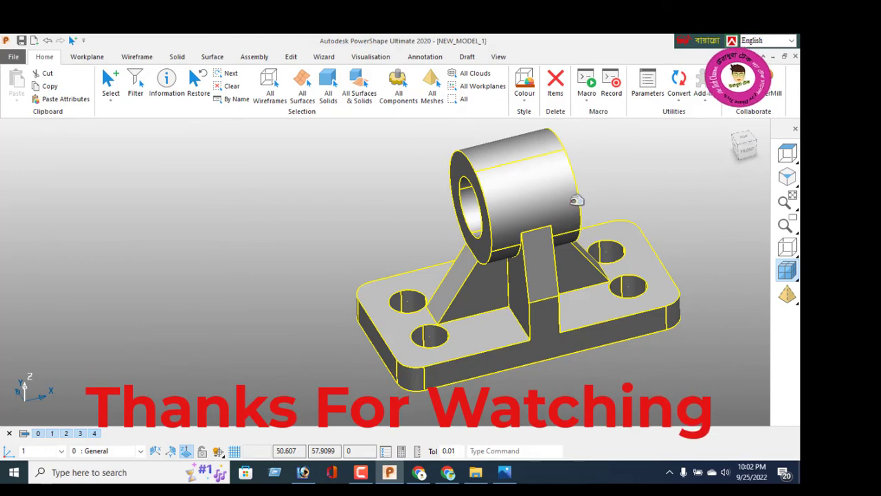
middle_click_drag(564, 227, 444, 249)
left_click(410, 200)
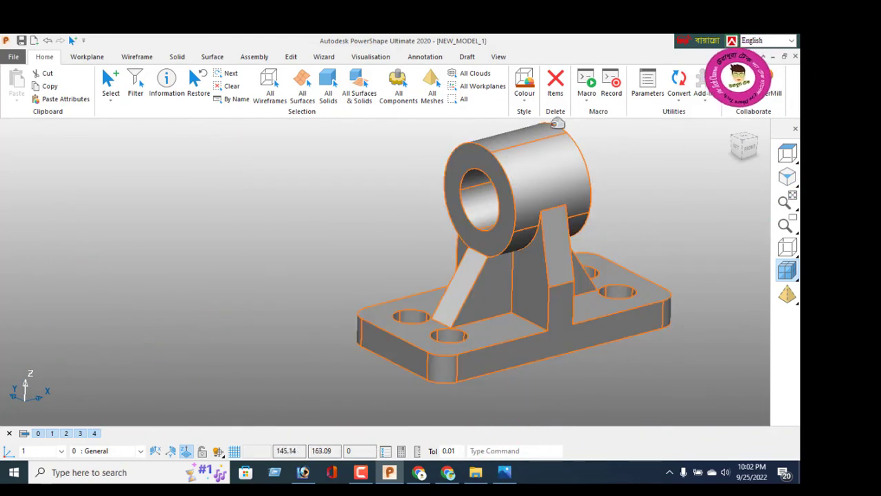
- Select the whole bracket and apply the recently used brownish-orange colour to it
scroll(505, 189, "down", 1)
scroll(507, 189, "down", 1)
left_click_drag(383, 148, 638, 386)
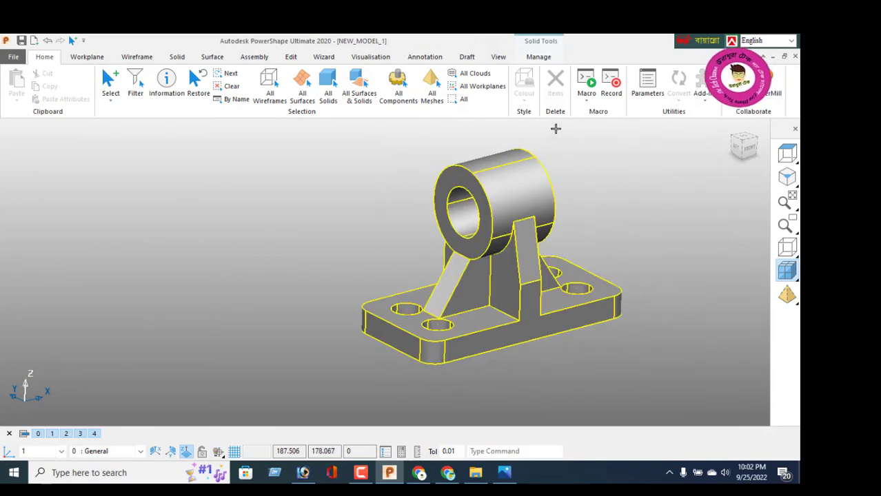
left_click(524, 103)
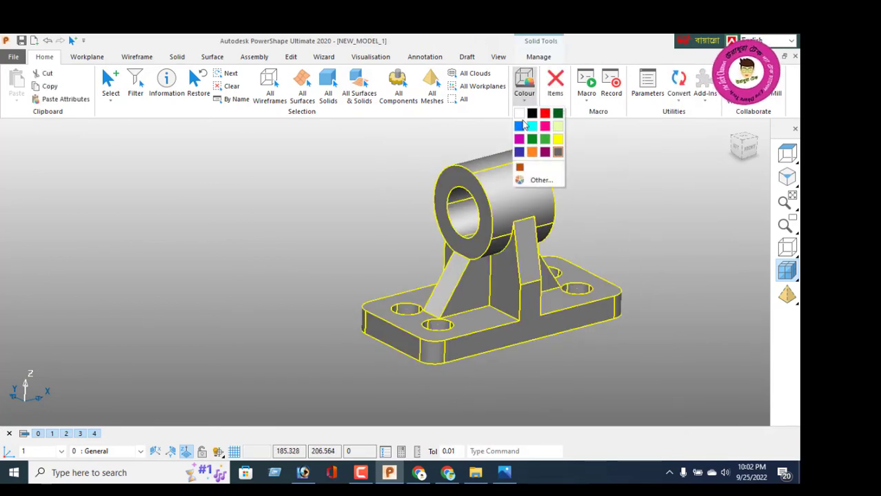
left_click(520, 167)
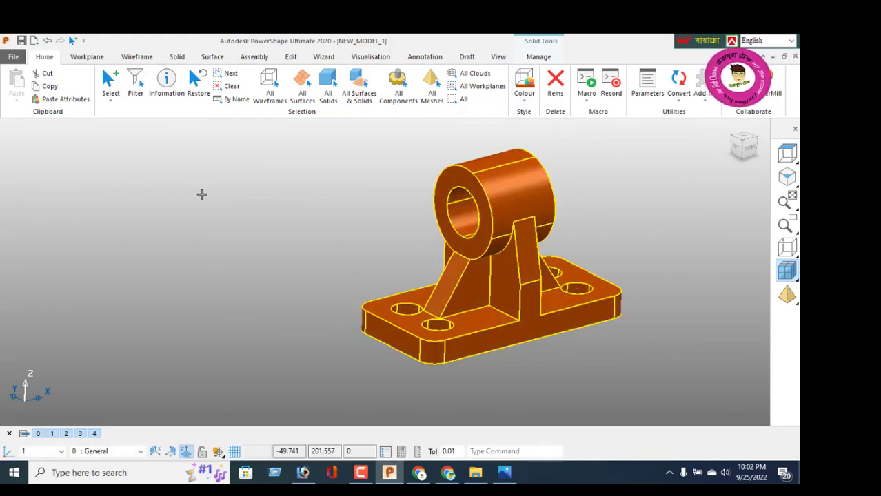